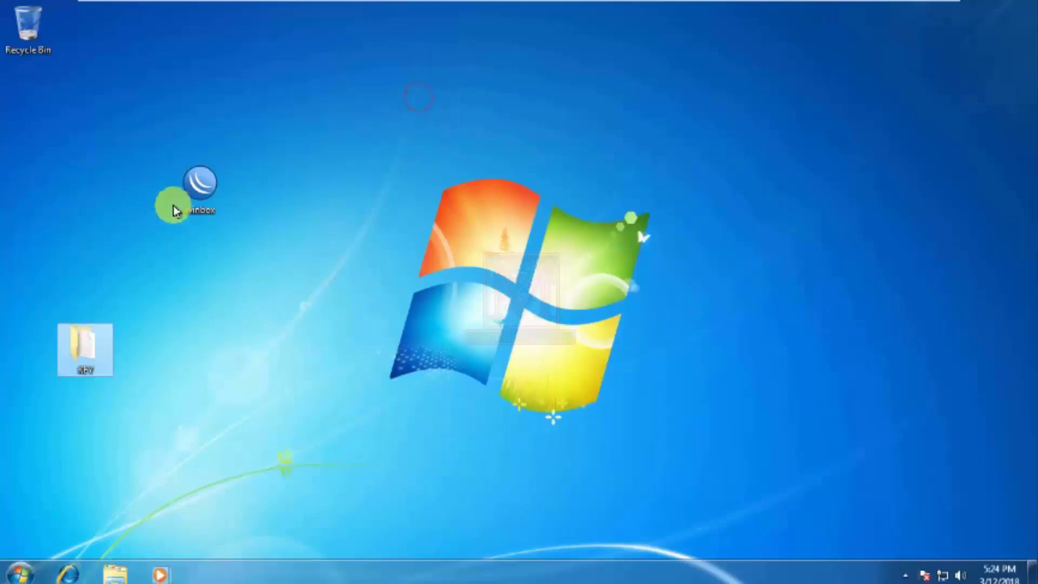
- Launch WinBox and connect to the MikroTik router at MAC address 00:0C:29:E4:6D:38 with the admin login
{"action": "left_click", "coordinate": [202, 194]}
{"action": "double_click", "coordinate": [202, 192]}
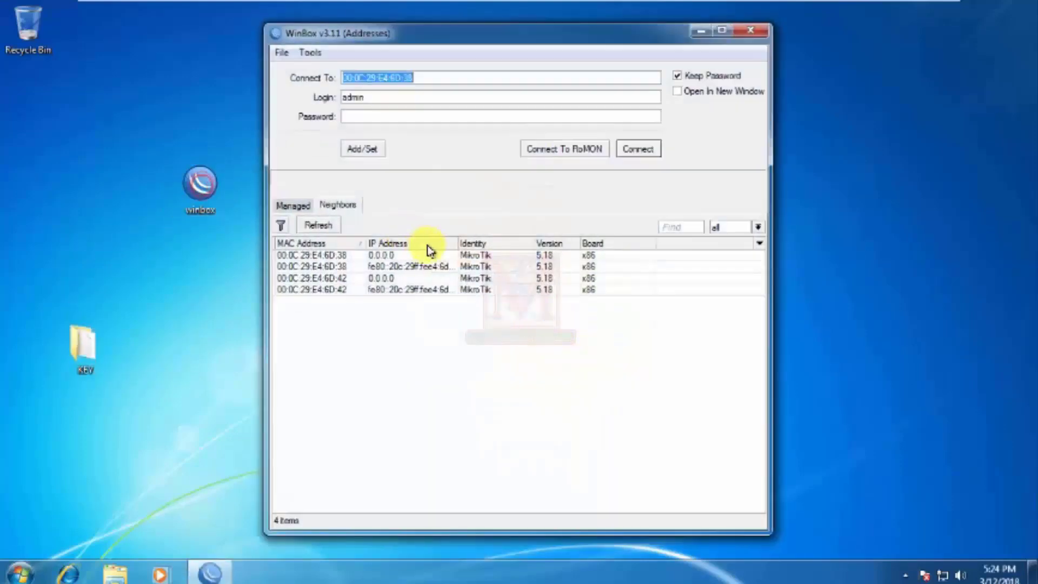
{"action": "left_click", "coordinate": [377, 116]}
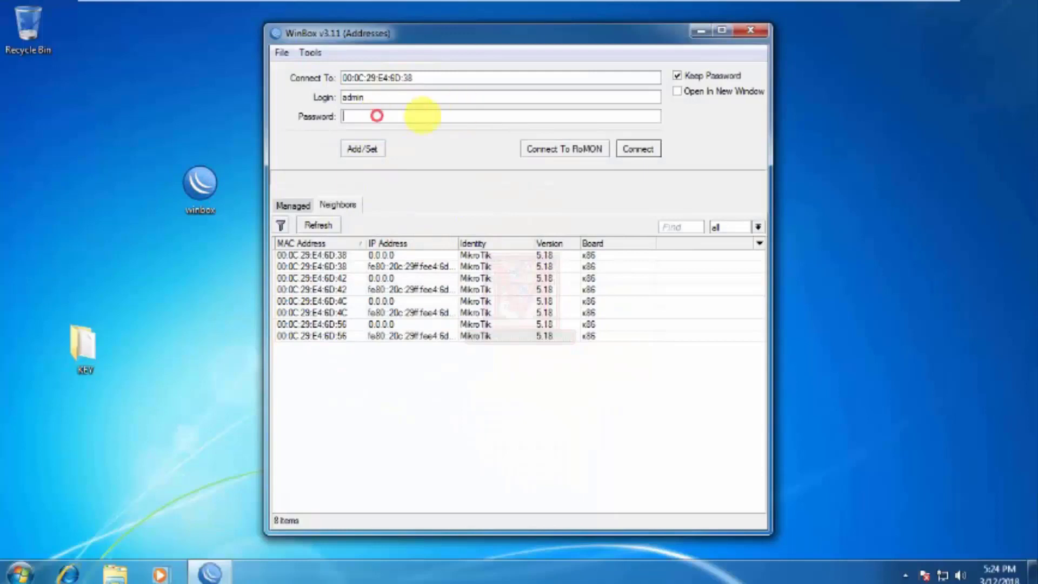
{"action": "left_click", "coordinate": [320, 257]}
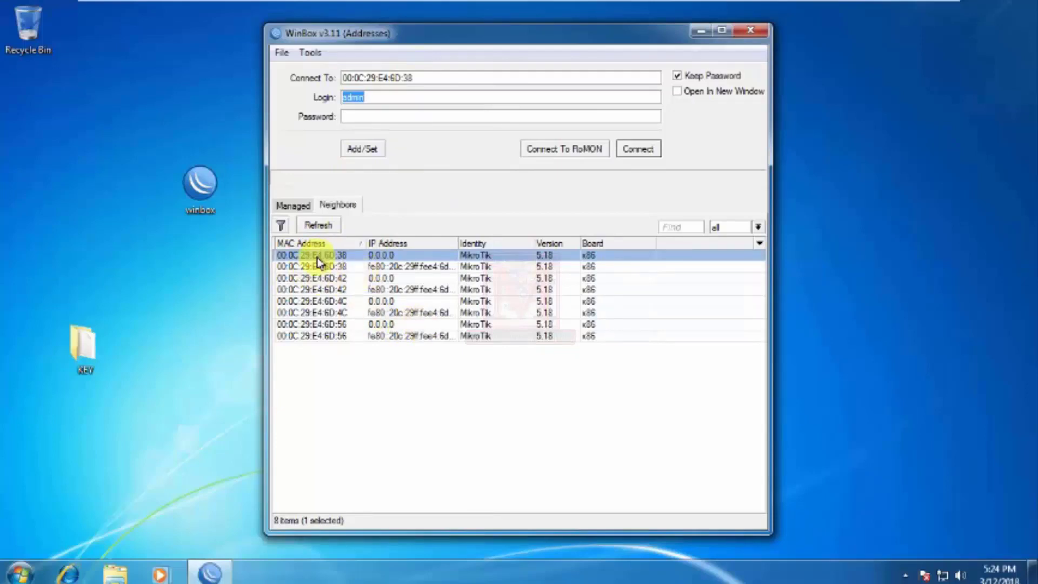
{"action": "left_click", "coordinate": [646, 155]}
{"action": "left_click", "coordinate": [756, 88]}
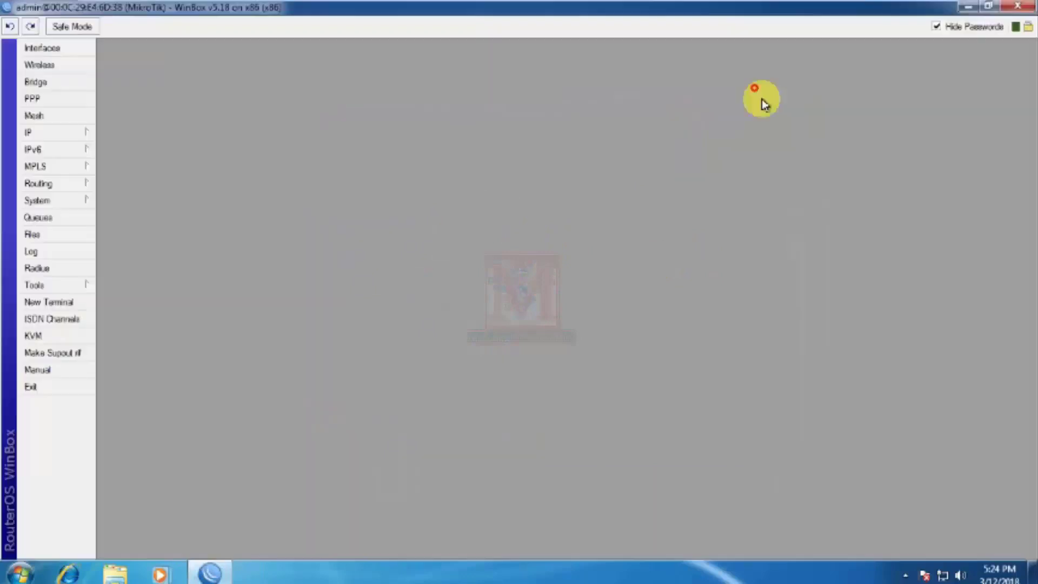
- Open the router's interface list
{"action": "left_click", "coordinate": [54, 52]}
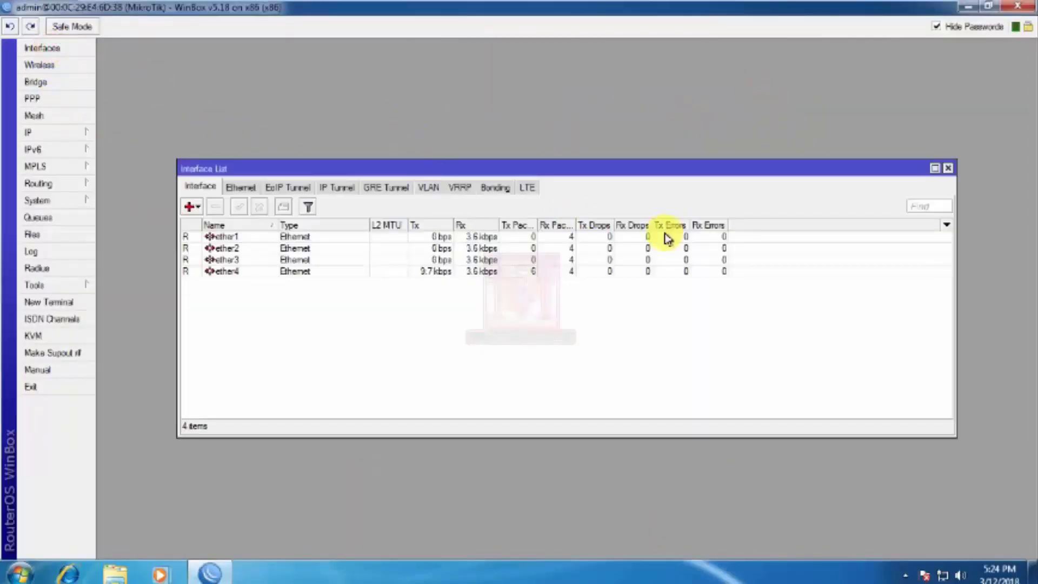
{"action": "left_click", "coordinate": [538, 340]}
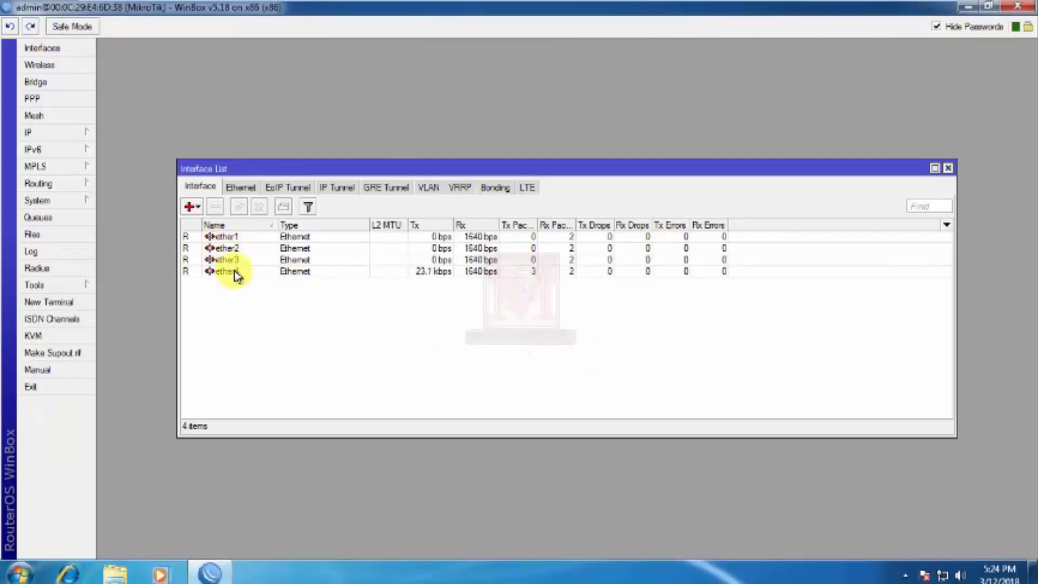
{"action": "left_click", "coordinate": [266, 319]}
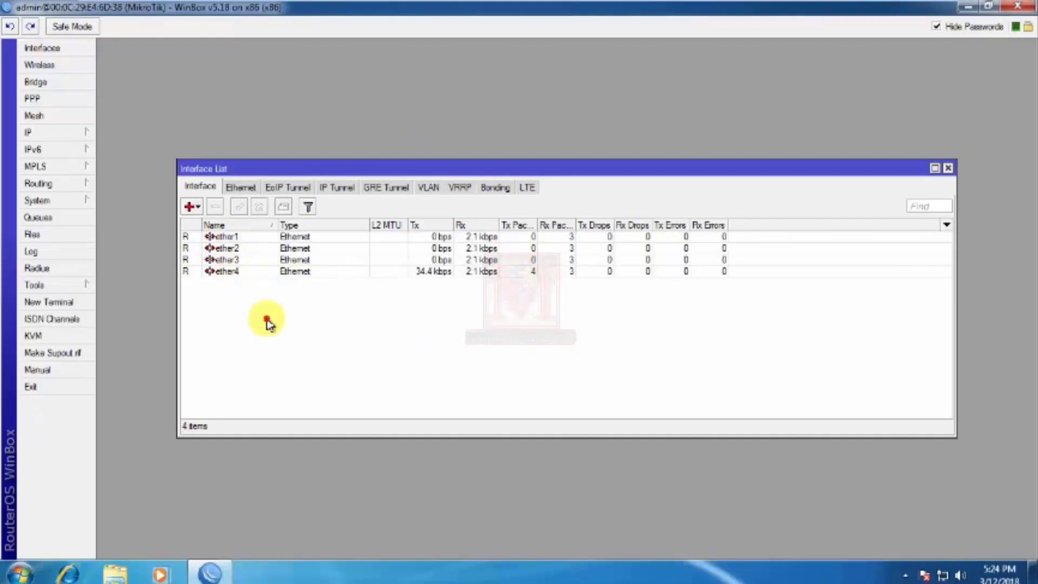
- Change the name of the ether1 interface to DSL_Modem_1_ether1_
{"action": "double_click", "coordinate": [223, 238]}
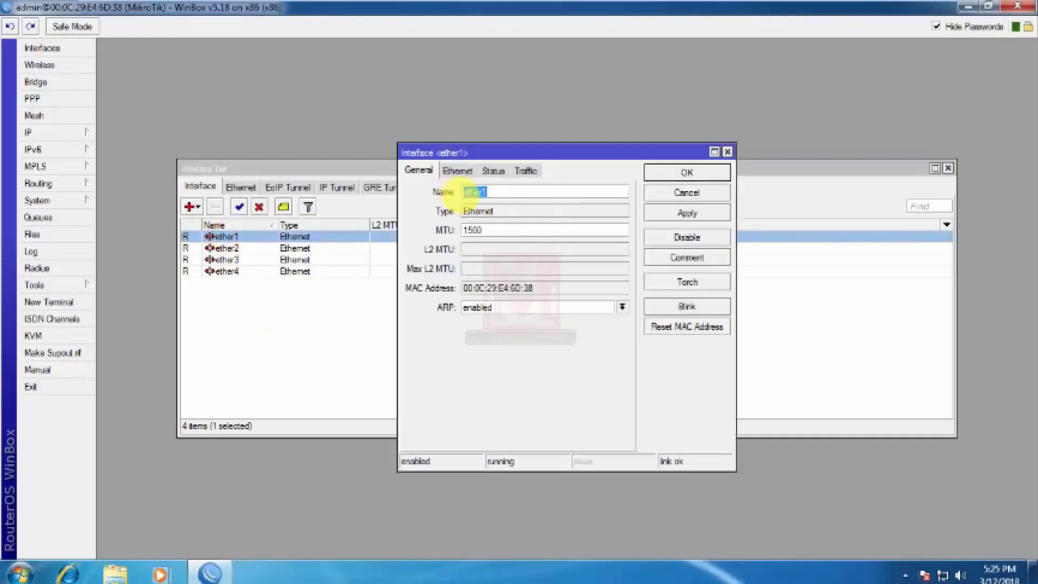
{"action": "left_click", "coordinate": [465, 191]}
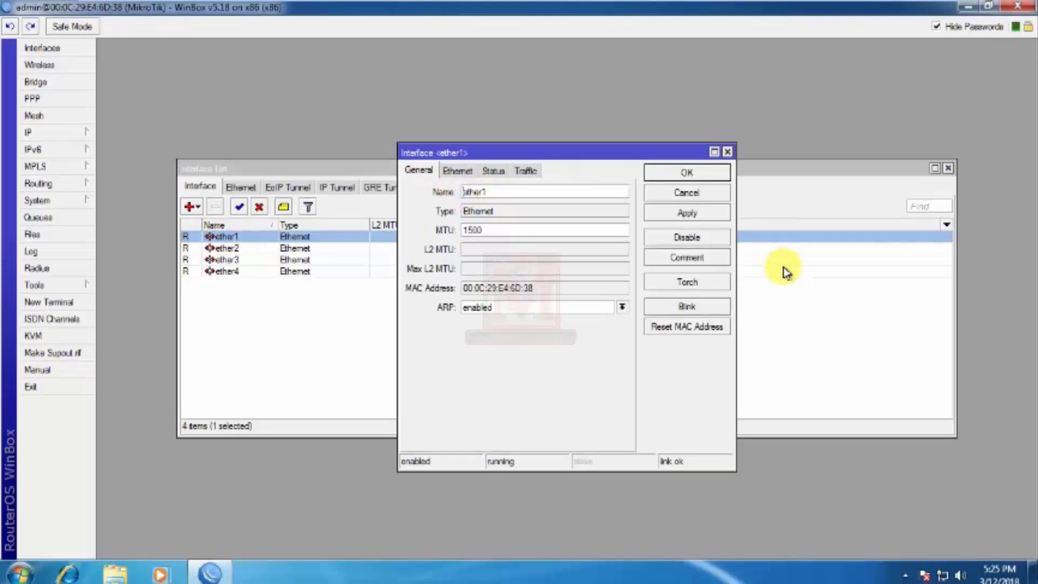
{"action": "type", "text": "DS"}
{"action": "type", "text": "_"}
{"action": "type", "text": "_"}
{"action": "type", "text": "Mode"}
{"action": "type", "text": "m"}
{"action": "type", "text": "_"}
{"action": "type", "text": "1"}
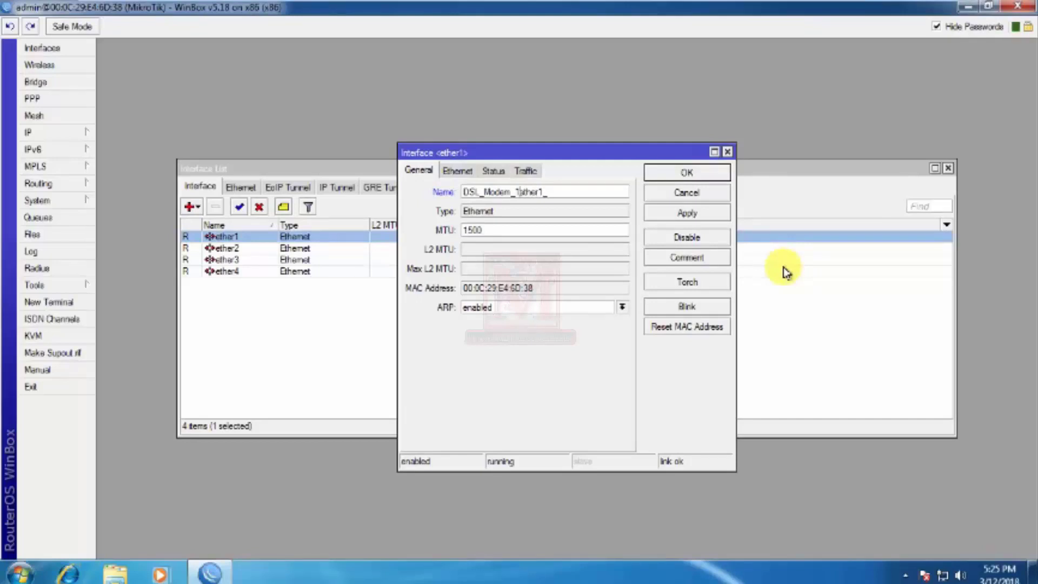
{"action": "type", "text": "_"}
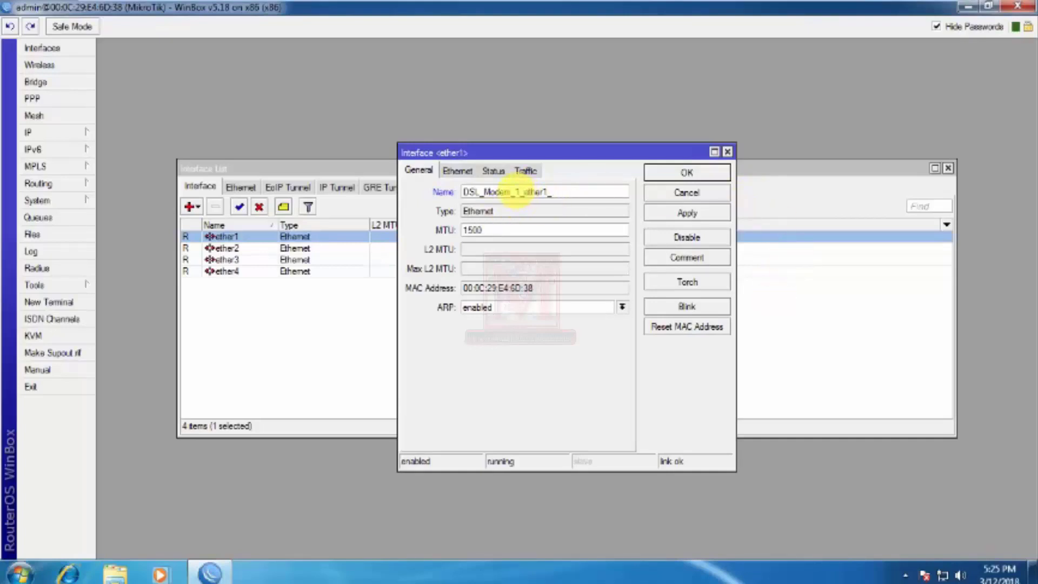
- Copy the DSL_Modem_1 prefix from the interface name, and apply and close the interface settings
{"action": "key", "text": "shift+Home"}
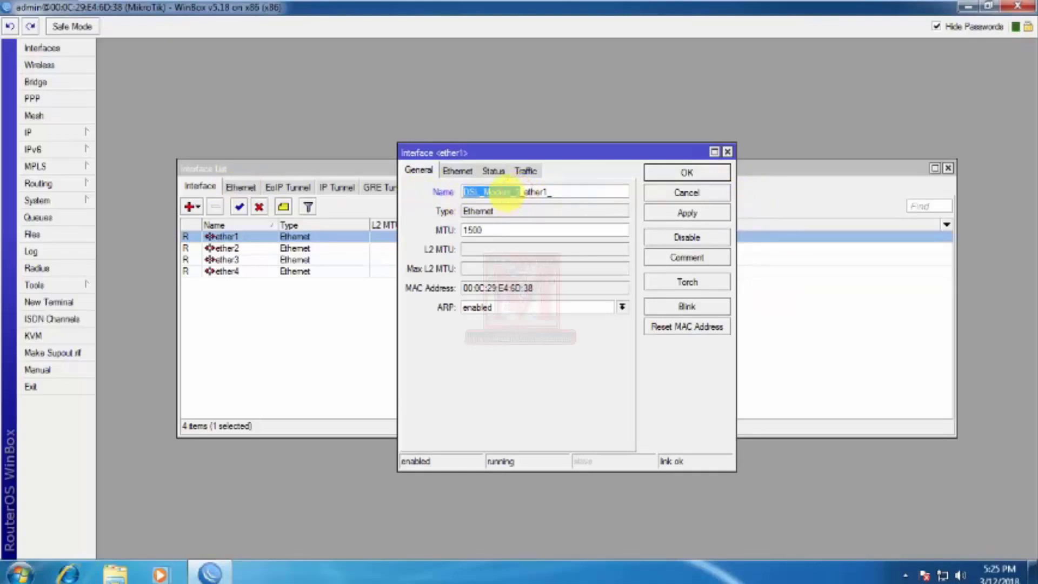
{"action": "right_click", "coordinate": [508, 194]}
{"action": "left_click", "coordinate": [530, 222]}
{"action": "left_click", "coordinate": [688, 213]}
{"action": "left_click", "coordinate": [686, 173]}
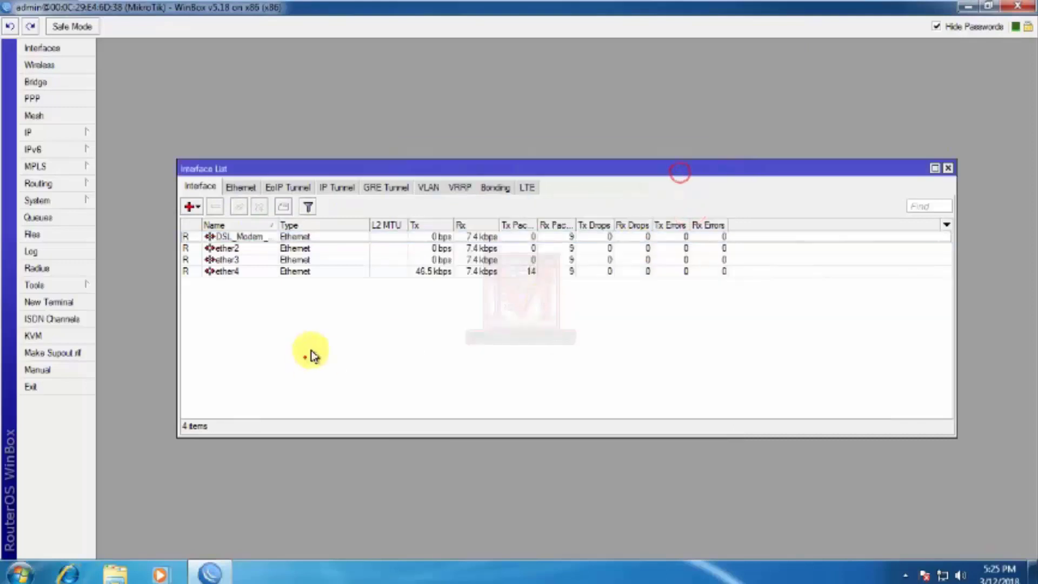
- Rename the ether4 interface to DSL_Modem_2_ether4, reusing the copied prefix, and apply the change
{"action": "left_click", "coordinate": [245, 271]}
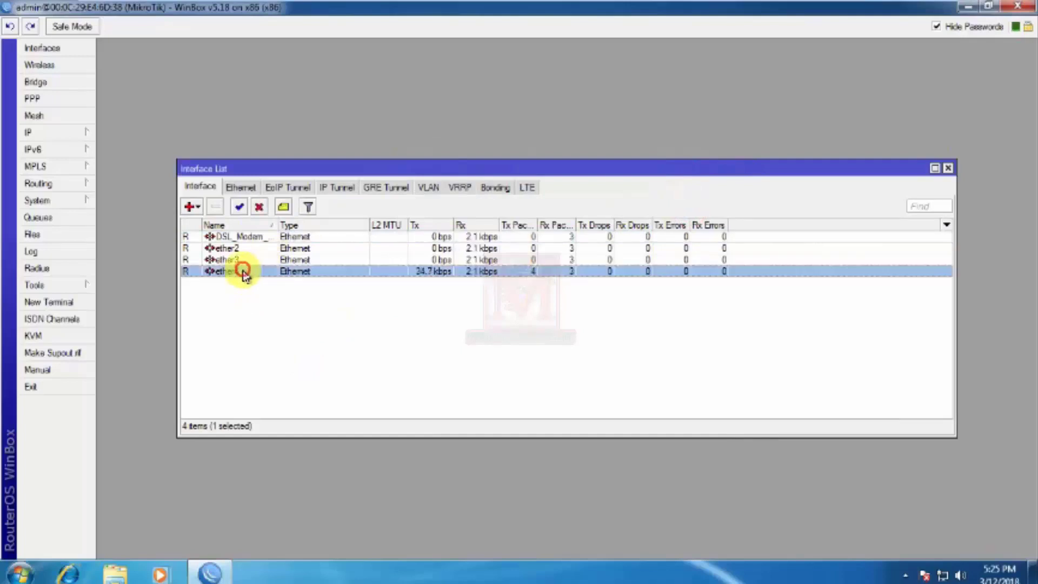
{"action": "double_click", "coordinate": [245, 272]}
{"action": "left_click", "coordinate": [473, 192]}
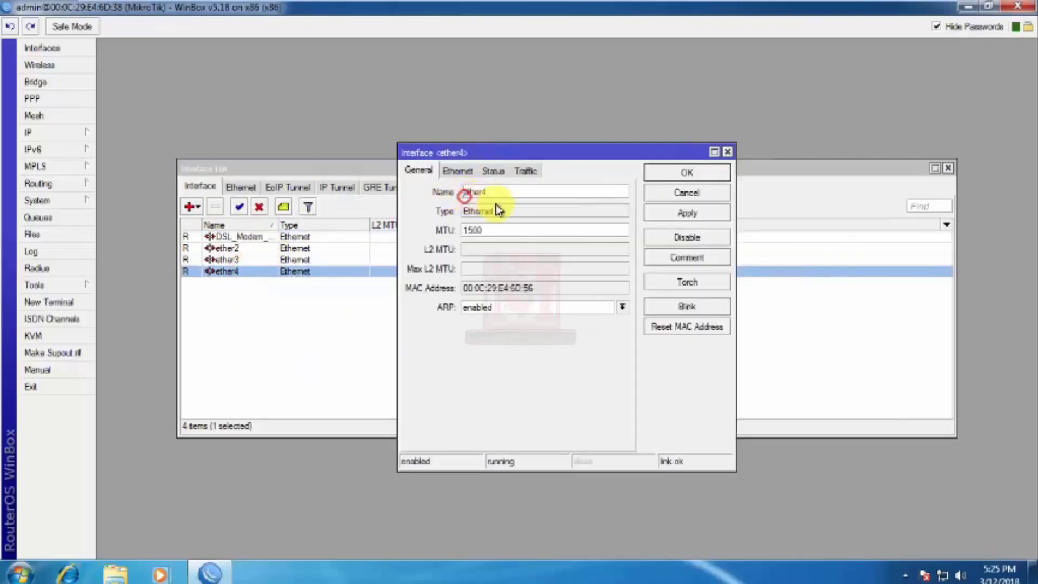
{"action": "key", "text": "ctrl+v"}
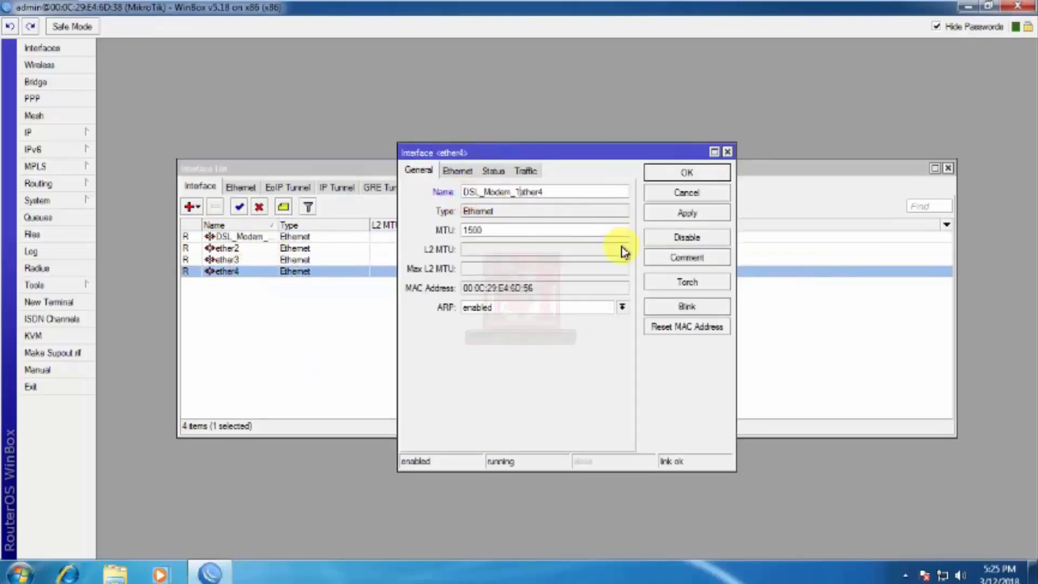
{"action": "type", "text": "2_"}
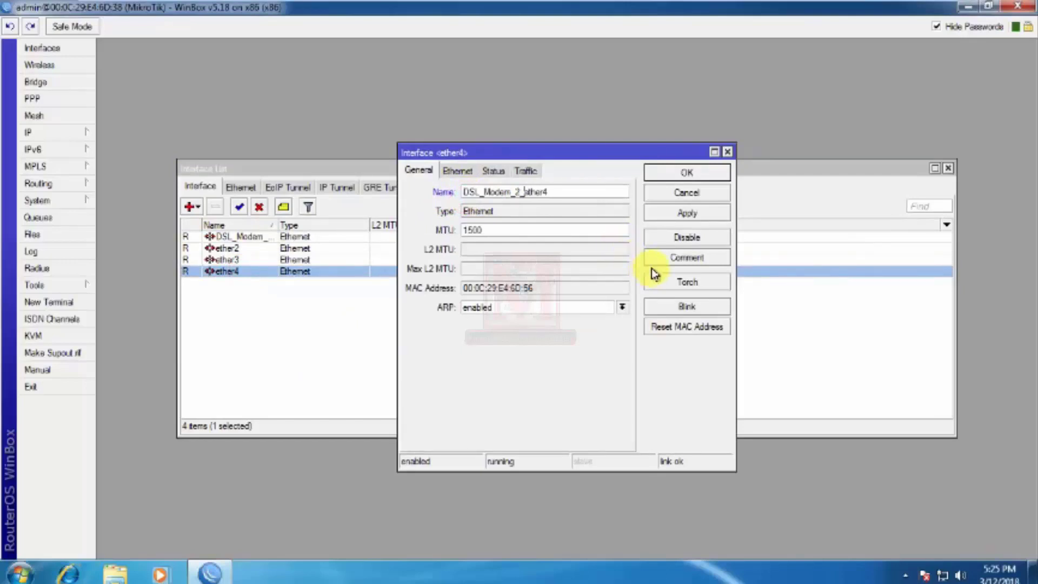
{"action": "left_click", "coordinate": [676, 215]}
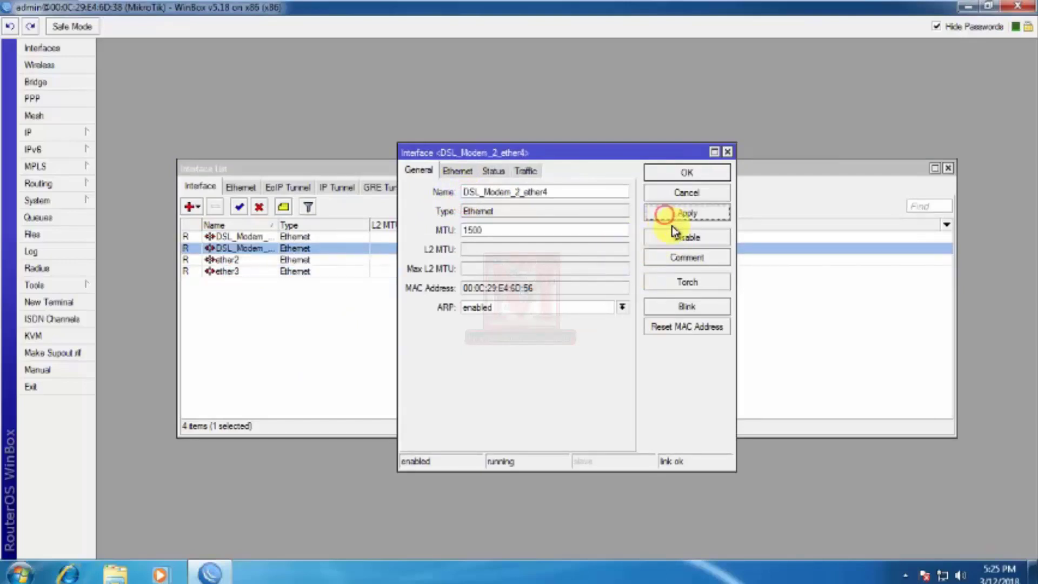
{"action": "left_click", "coordinate": [689, 171]}
{"action": "left_click", "coordinate": [531, 367]}
- Rename the ether2 interface to LAN_ether2 and apply the change
{"action": "left_click", "coordinate": [253, 236]}
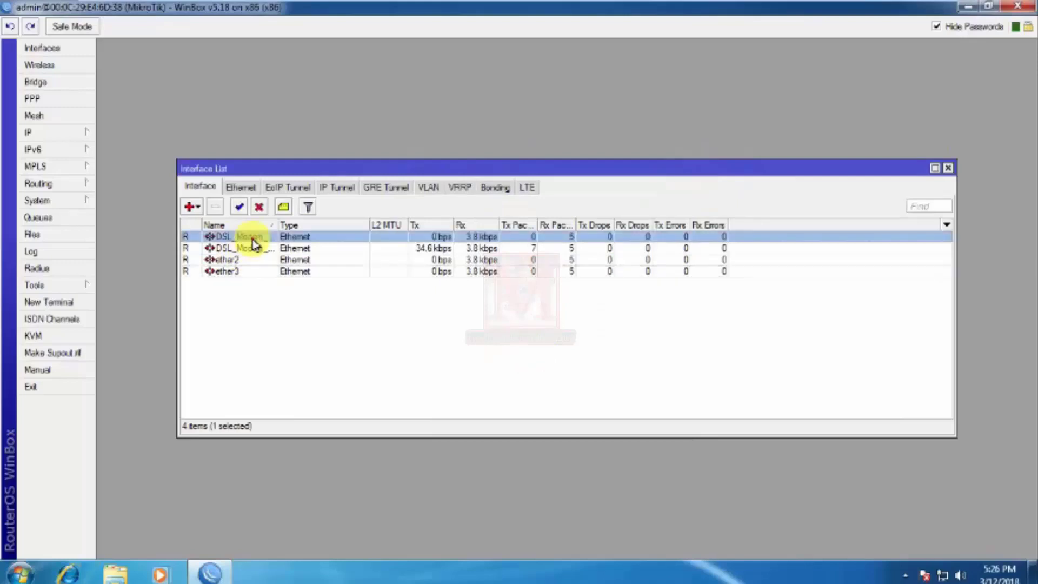
{"action": "left_click", "coordinate": [231, 260]}
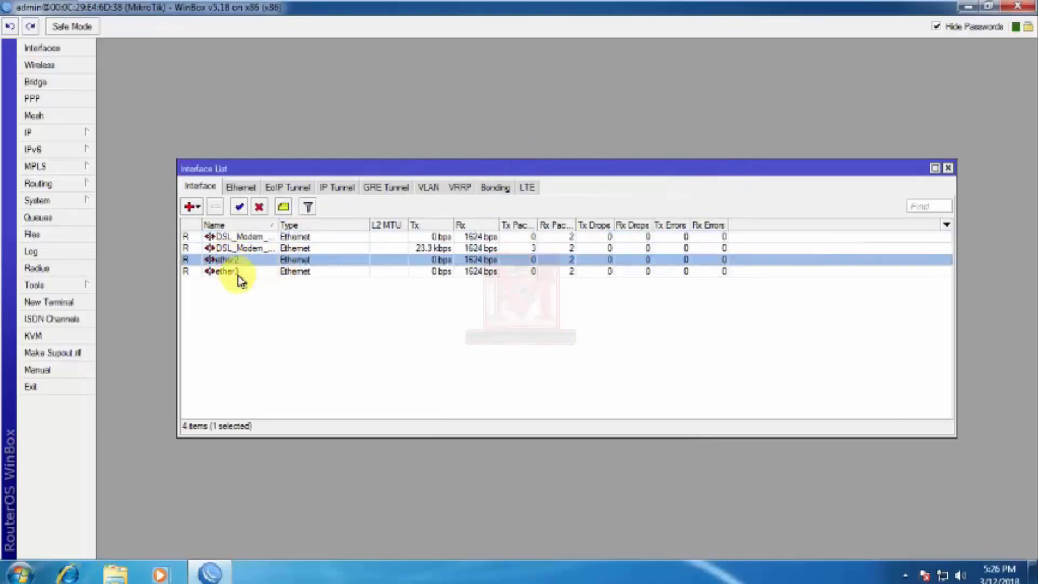
{"action": "double_click", "coordinate": [238, 260]}
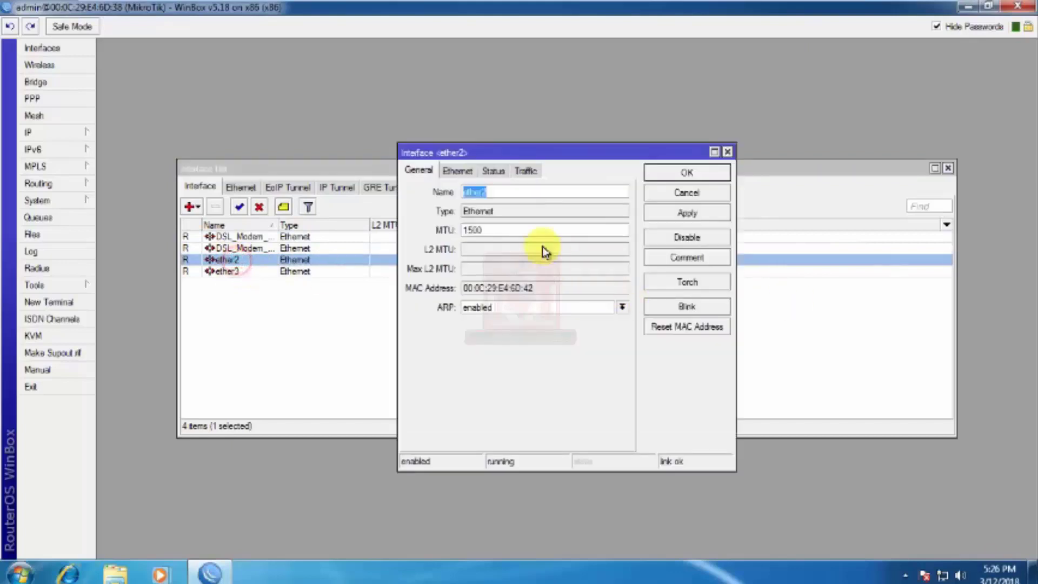
{"action": "left_click", "coordinate": [463, 193]}
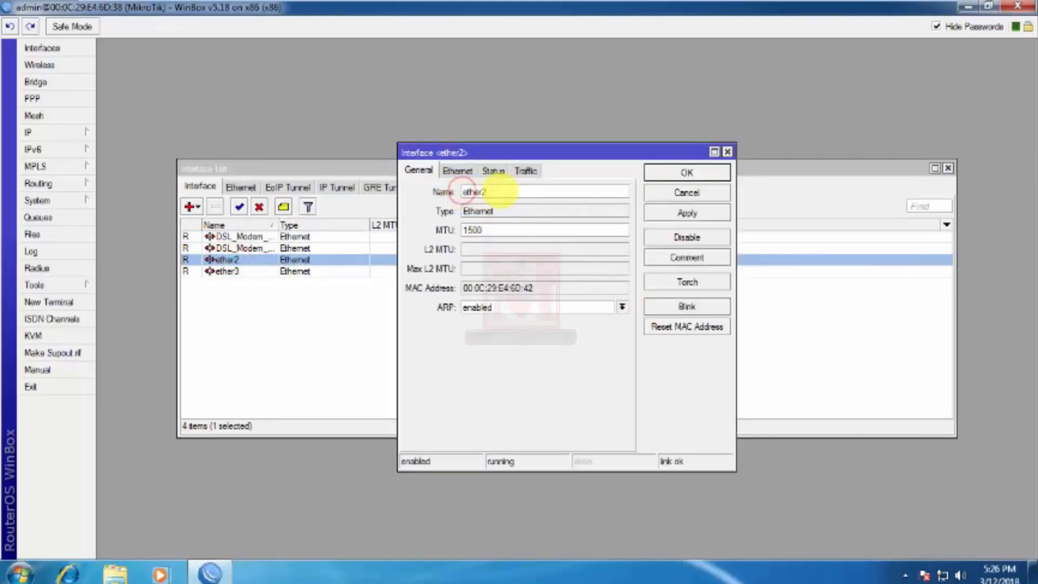
{"action": "type", "text": "LA_N"}
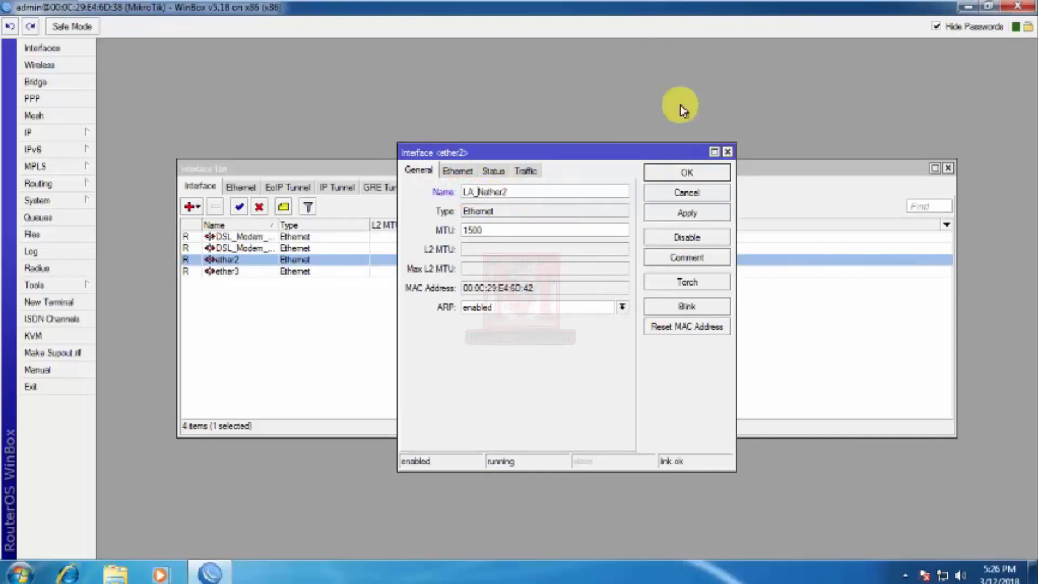
{"action": "left_click", "coordinate": [702, 216]}
{"action": "left_click", "coordinate": [688, 178]}
{"action": "left_click", "coordinate": [469, 325]}
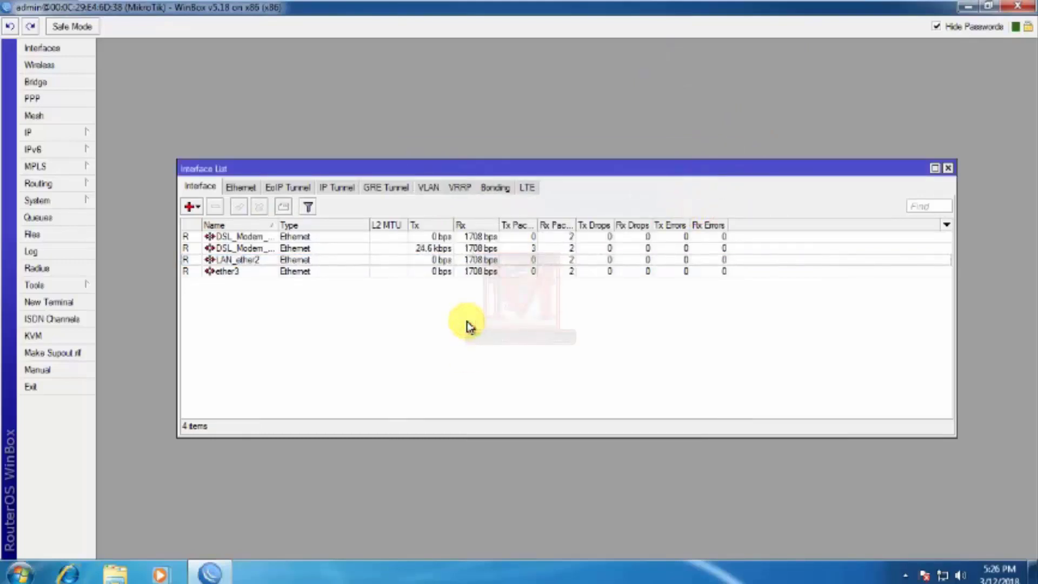
{"action": "left_click", "coordinate": [352, 320]}
{"action": "left_click", "coordinate": [267, 248]}
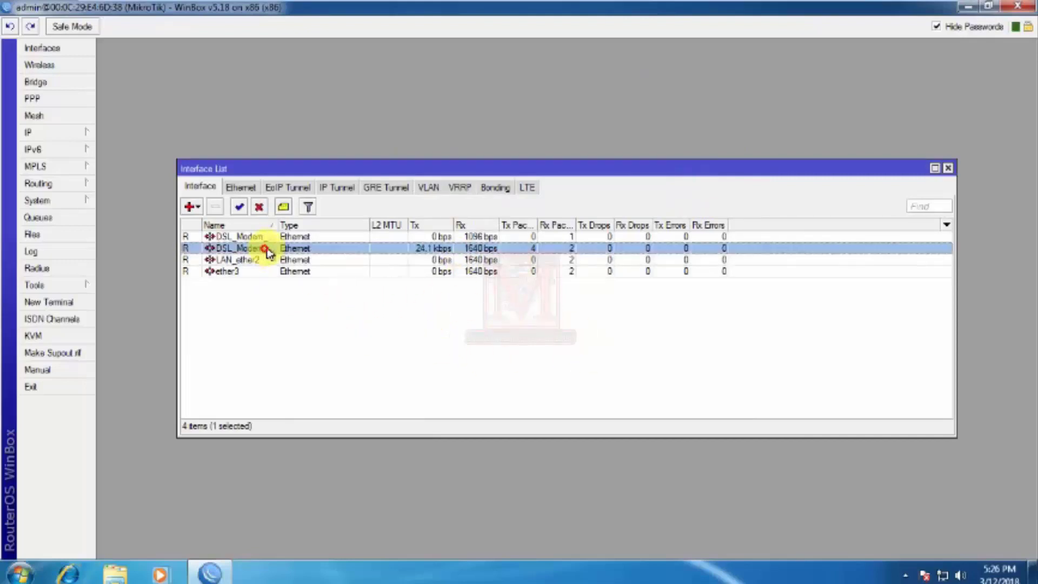
{"action": "left_click", "coordinate": [270, 236]}
{"action": "left_click", "coordinate": [270, 247]}
{"action": "left_click", "coordinate": [271, 236]}
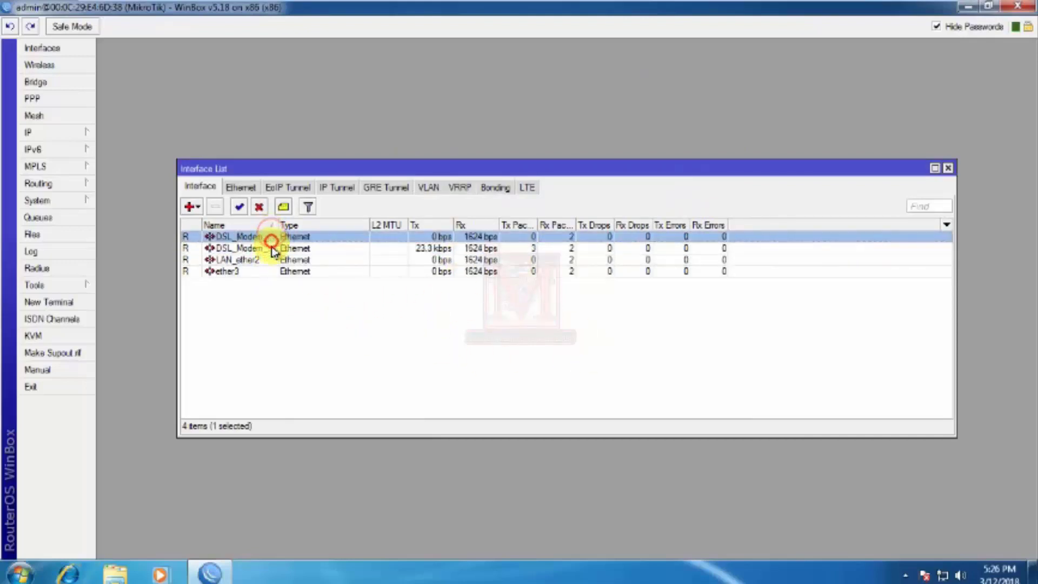
{"action": "left_click", "coordinate": [271, 247]}
{"action": "left_click", "coordinate": [274, 236]}
{"action": "left_click", "coordinate": [338, 318]}
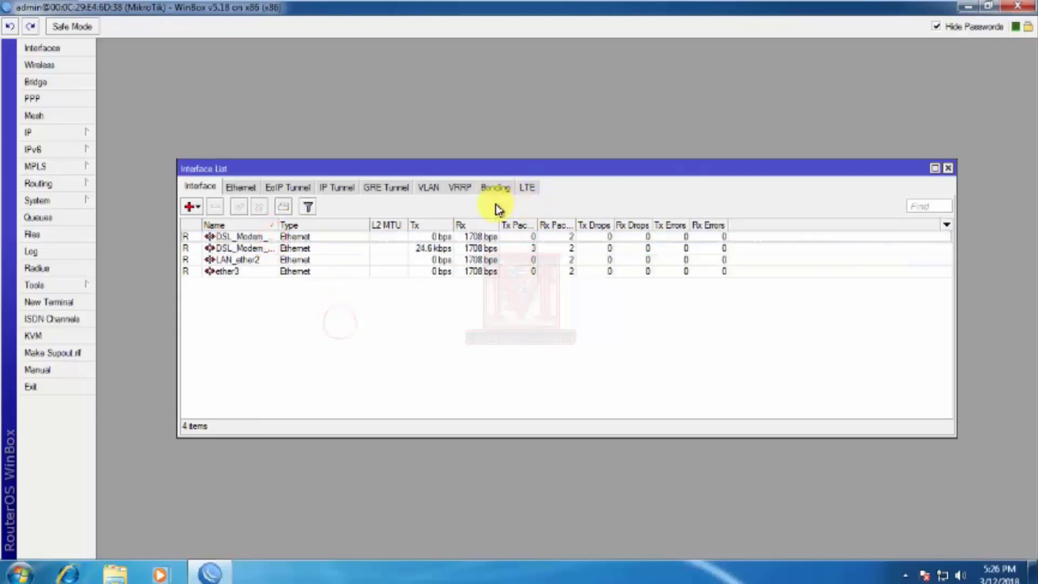
- Create a new bonding interface and name it GP_BL
{"action": "left_click", "coordinate": [491, 187]}
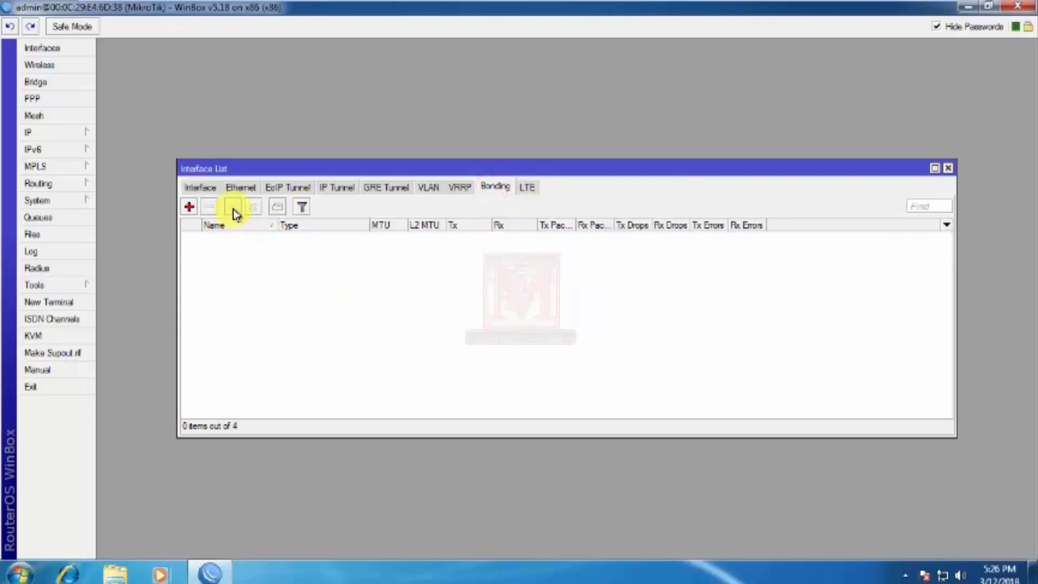
{"action": "left_click", "coordinate": [190, 207]}
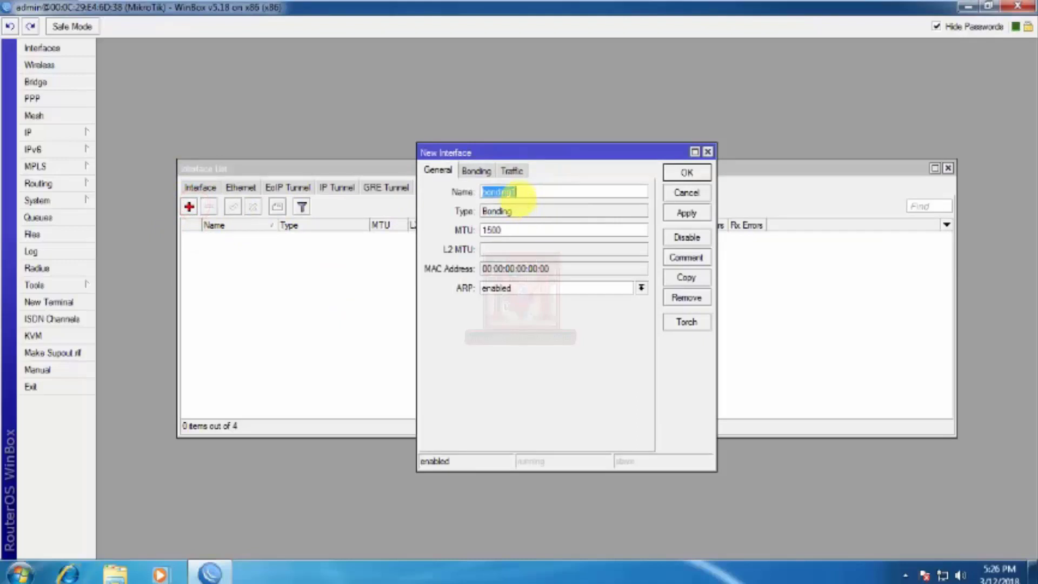
{"action": "left_click", "coordinate": [521, 193]}
{"action": "double_click", "coordinate": [520, 193]}
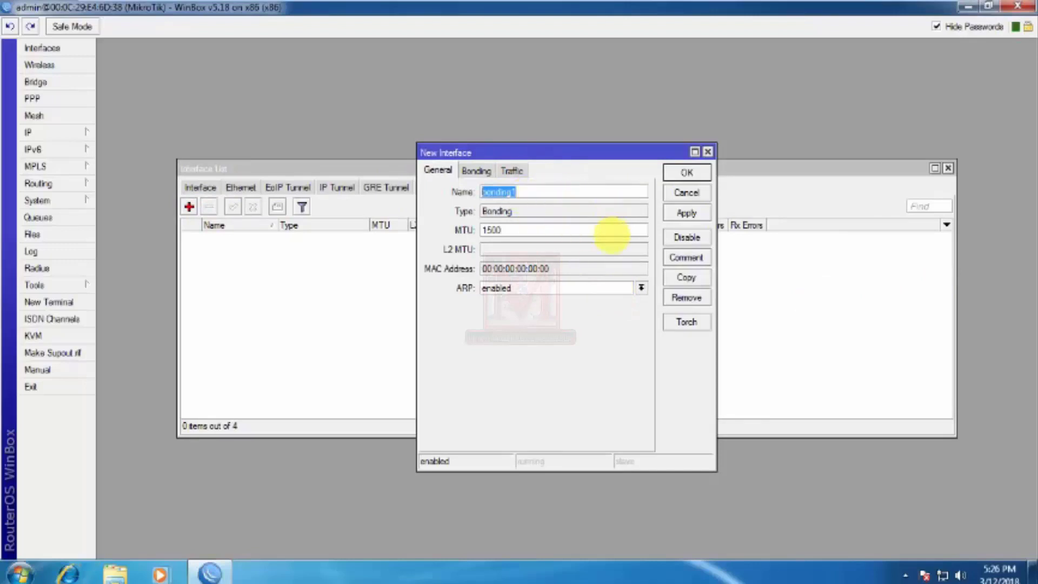
{"action": "type", "text": "GF_BL"}
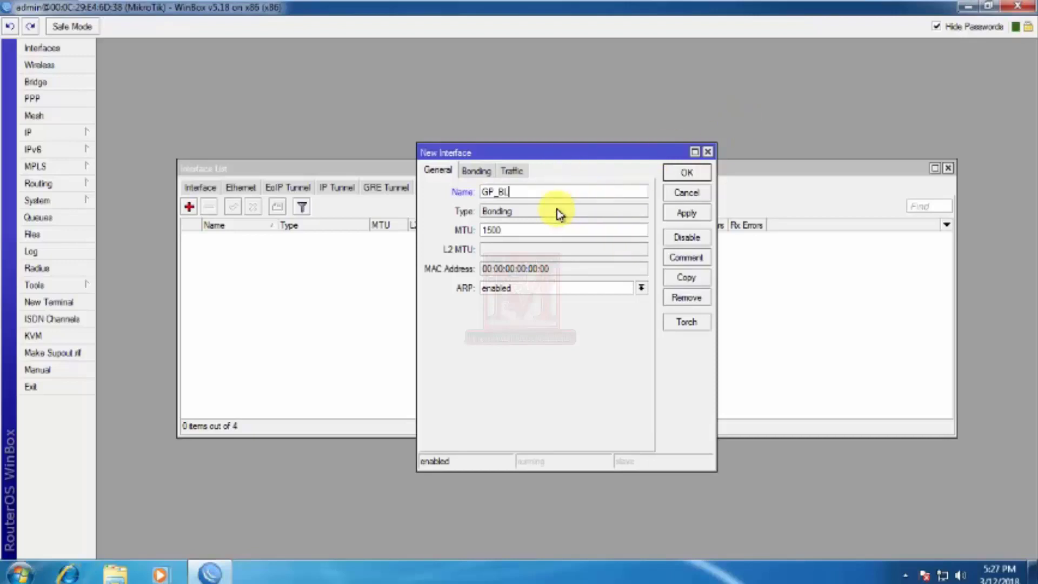
- Set DSL_Modem_1_ether1_ as the first slave of the new bonding interface
{"action": "left_click", "coordinate": [477, 172]}
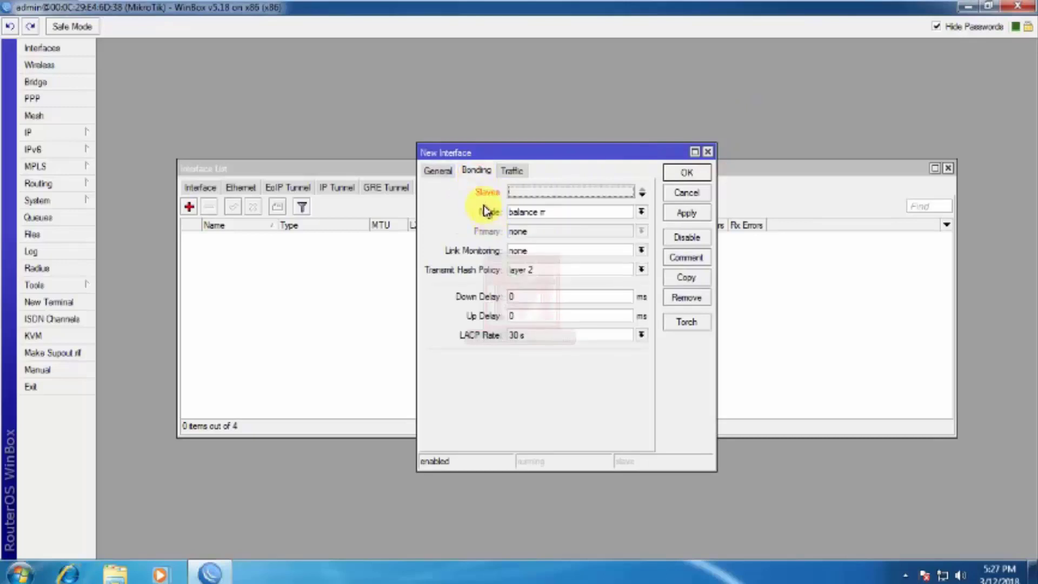
{"action": "left_click", "coordinate": [562, 193]}
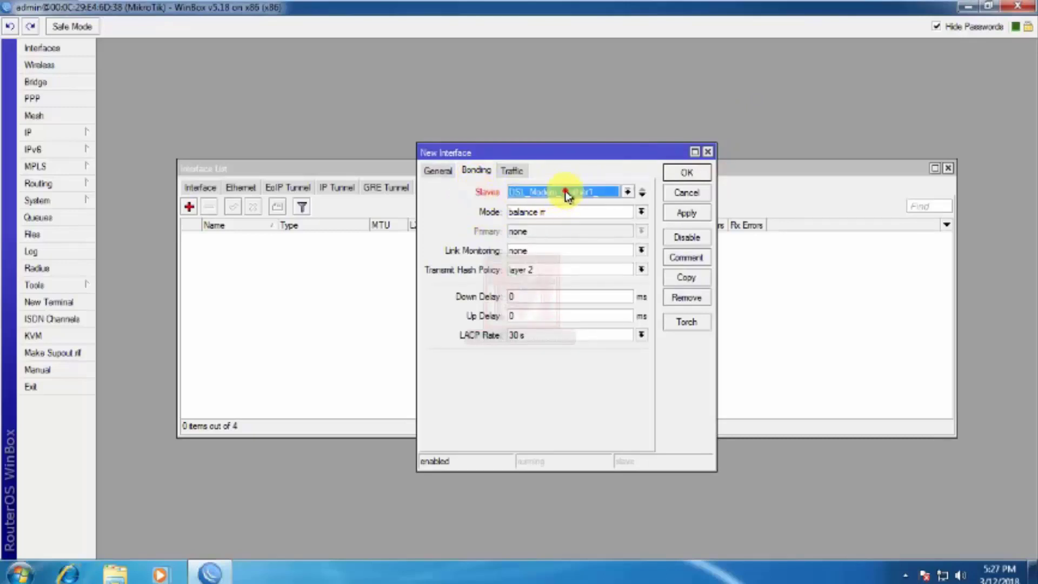
{"action": "left_click", "coordinate": [628, 193]}
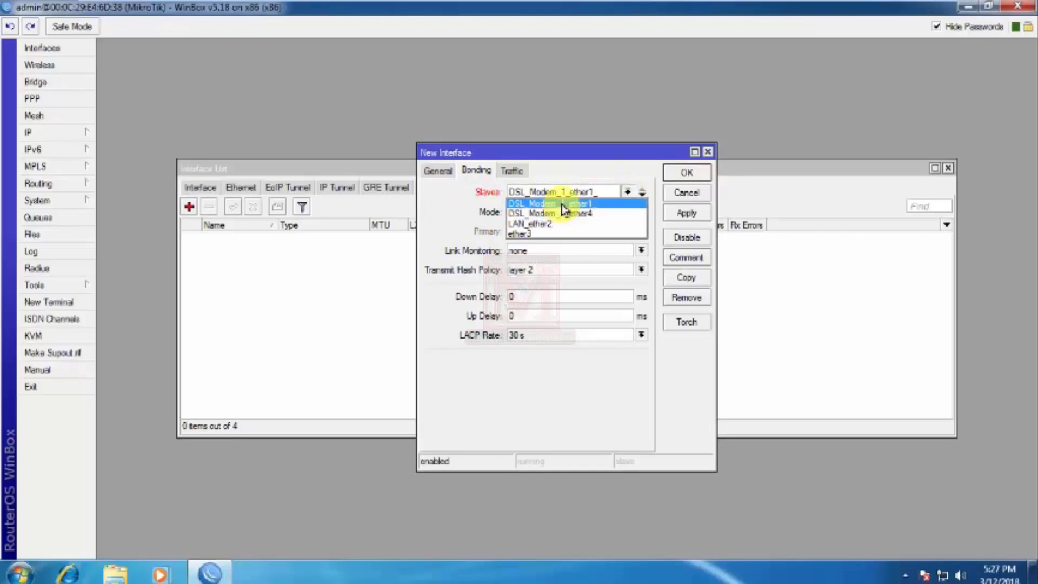
{"action": "left_click", "coordinate": [590, 203]}
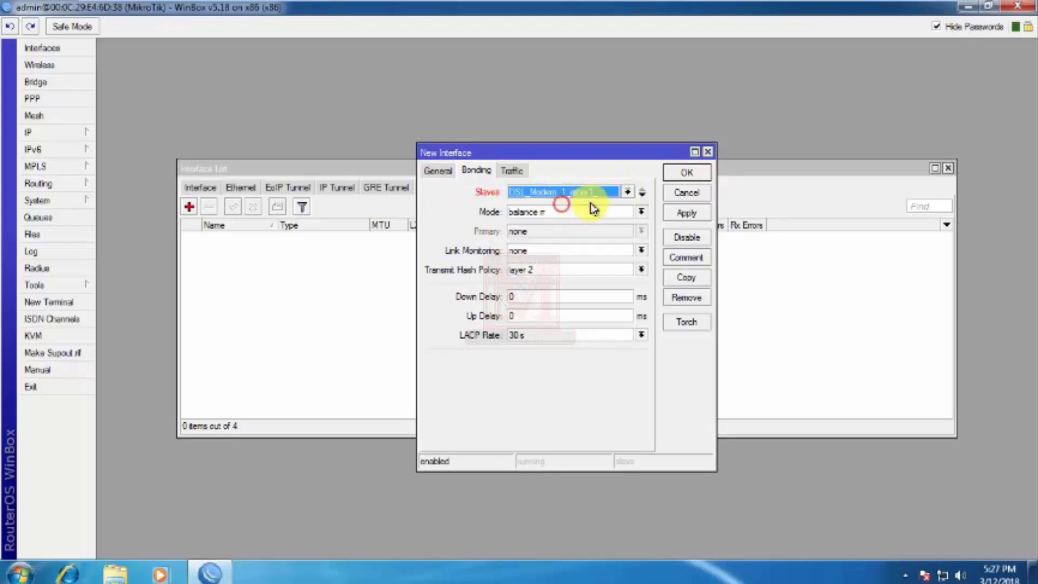
- Add DSL_Modem_2_ether4 as the second slave of the new bonding interface
{"action": "left_click", "coordinate": [643, 195]}
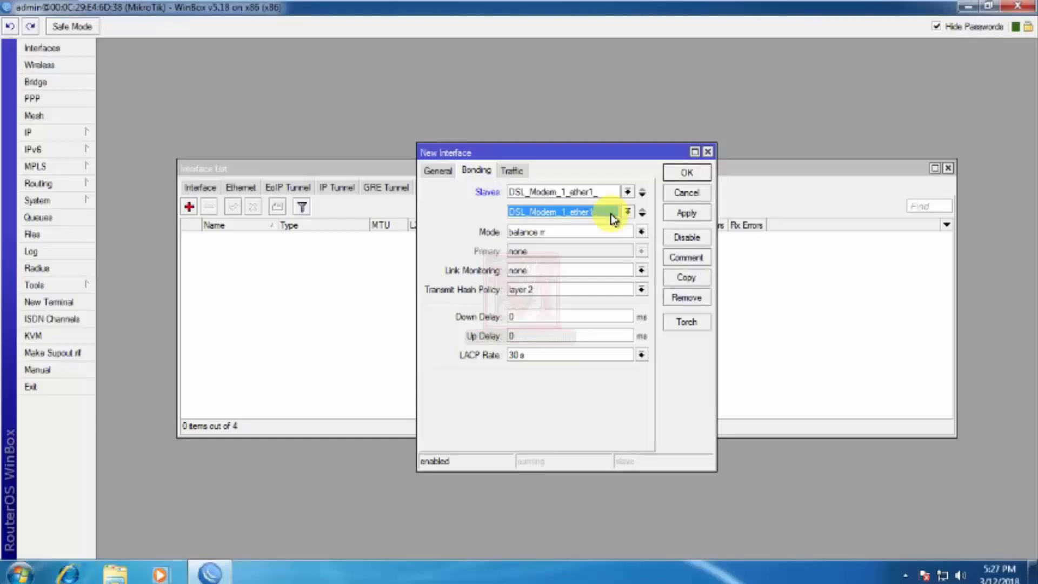
{"action": "left_click", "coordinate": [628, 212]}
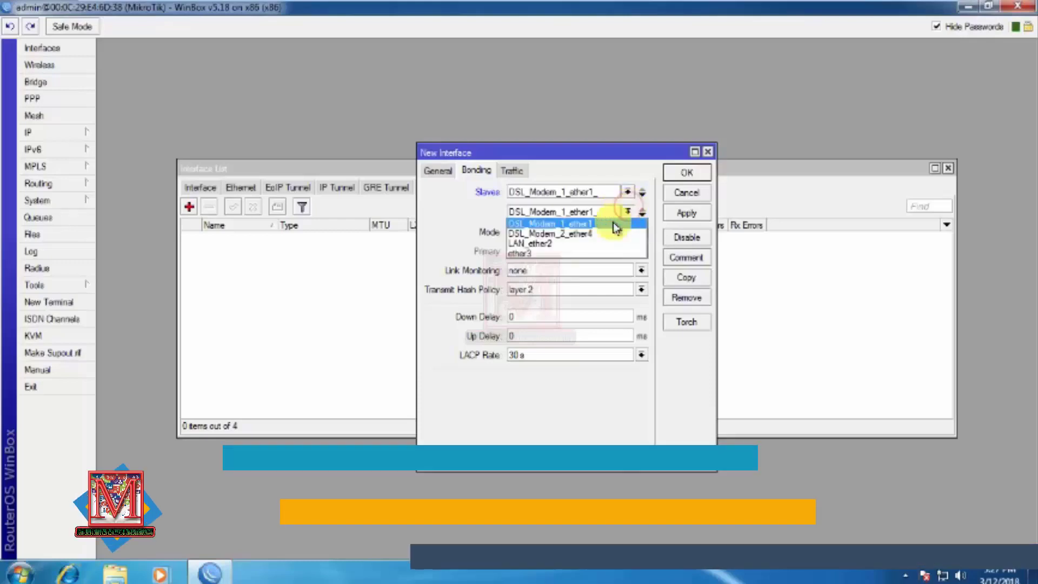
{"action": "left_click", "coordinate": [567, 235]}
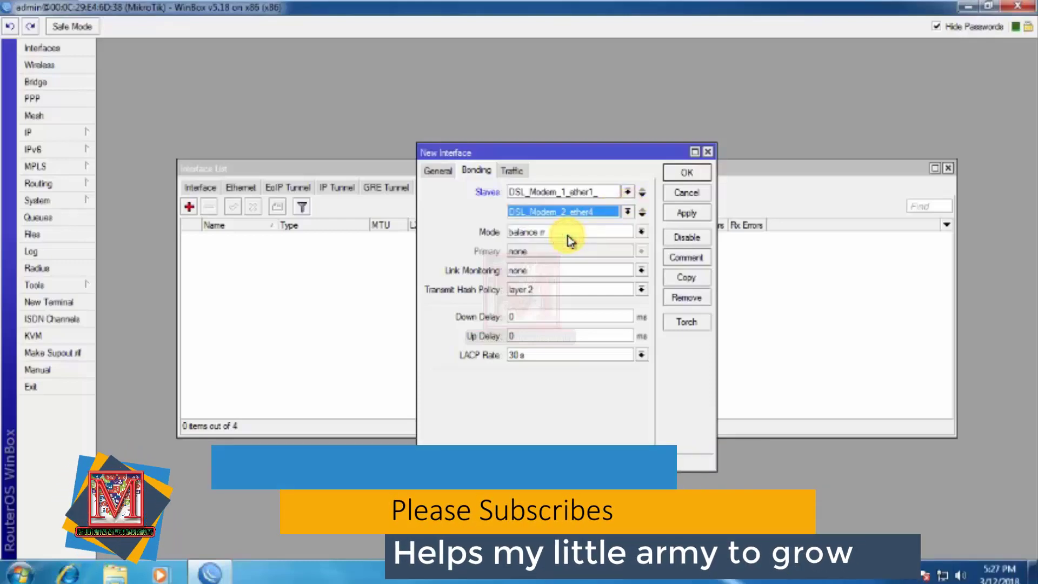
{"action": "left_click", "coordinate": [476, 232]}
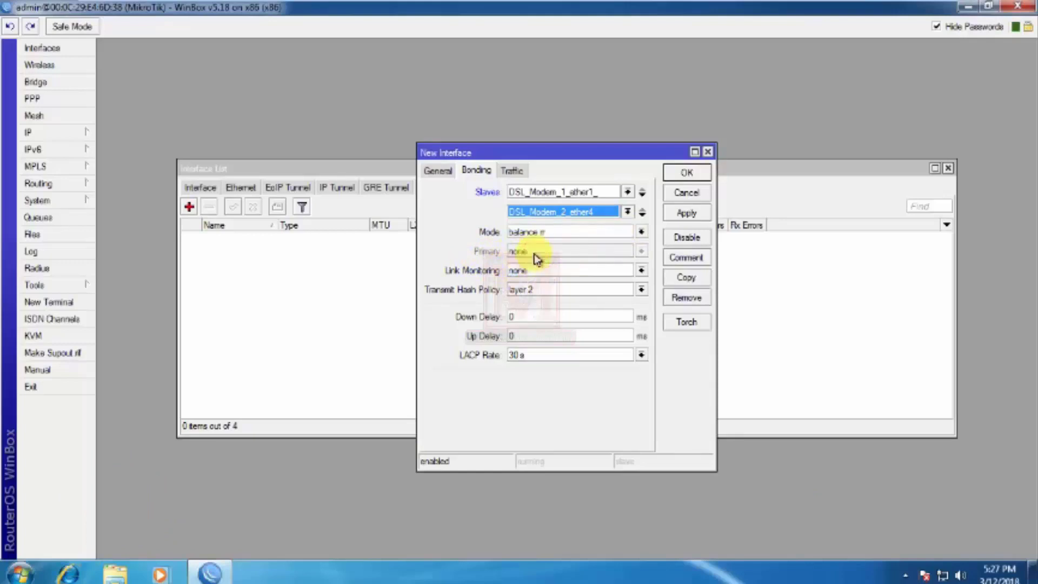
- Check the available link monitoring and transmit hash policy options without changing either setting
{"action": "left_click", "coordinate": [549, 270]}
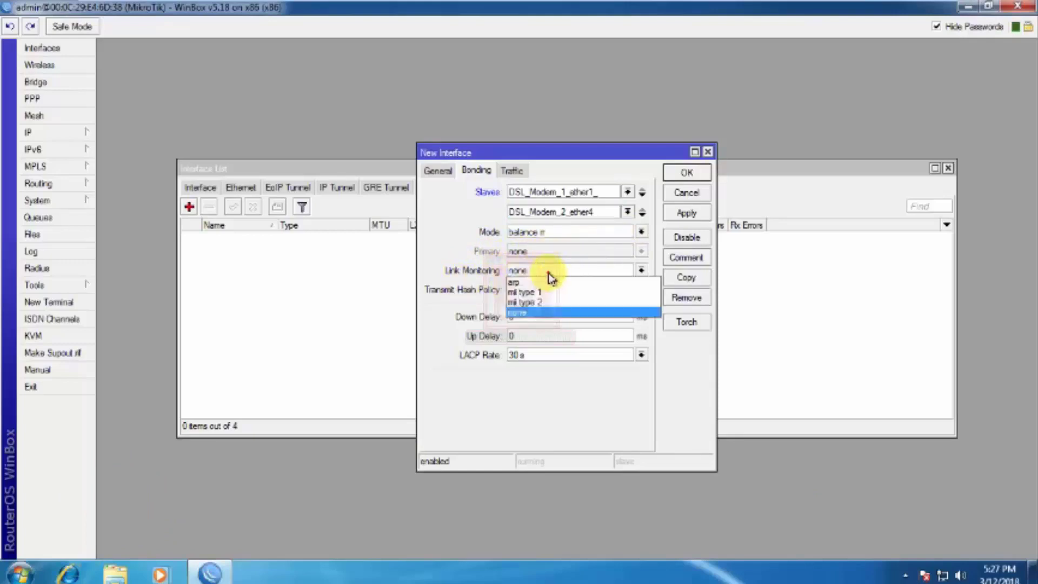
{"action": "left_click", "coordinate": [549, 273]}
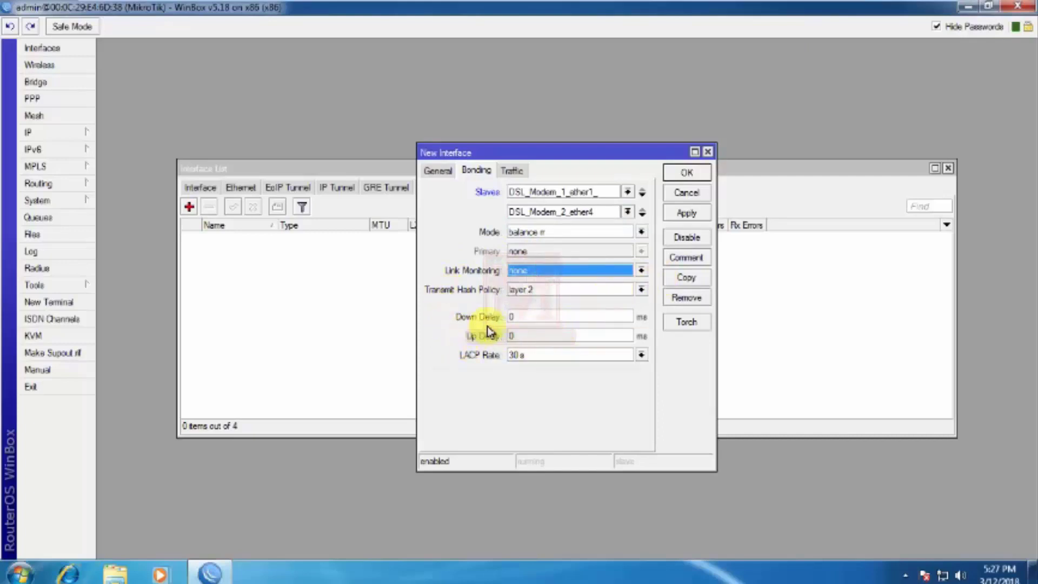
{"action": "left_click", "coordinate": [546, 289]}
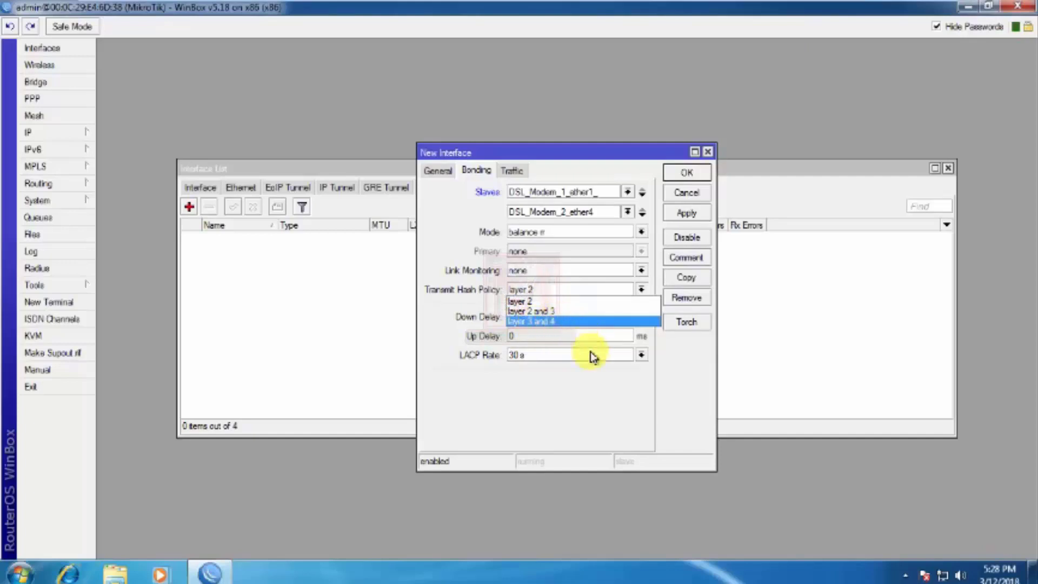
{"action": "left_click", "coordinate": [572, 398]}
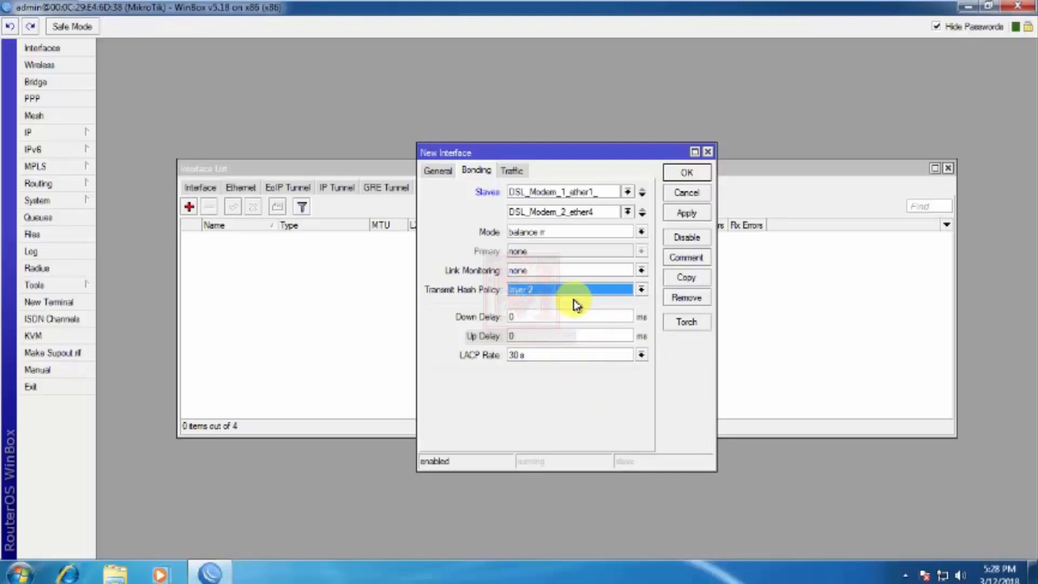
- Set the bonding interface's LACP rate to 30 s, then apply and save the interface
{"action": "left_click", "coordinate": [535, 358]}
{"action": "left_click", "coordinate": [534, 359]}
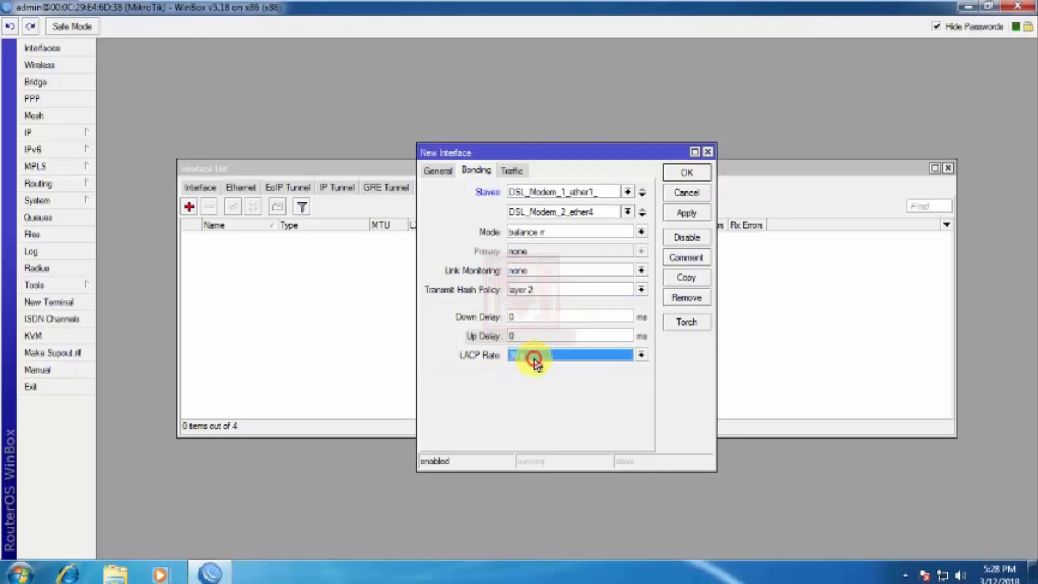
{"action": "left_click", "coordinate": [534, 359]}
{"action": "left_click", "coordinate": [534, 359]}
{"action": "left_click", "coordinate": [536, 357]}
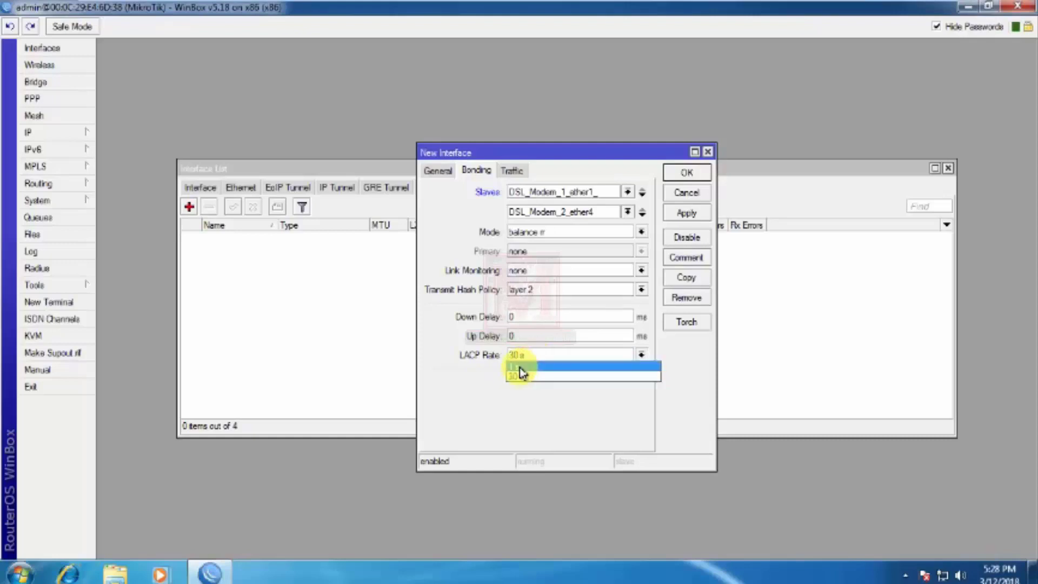
{"action": "left_click", "coordinate": [520, 368]}
{"action": "left_click", "coordinate": [529, 356]}
{"action": "left_click", "coordinate": [535, 378]}
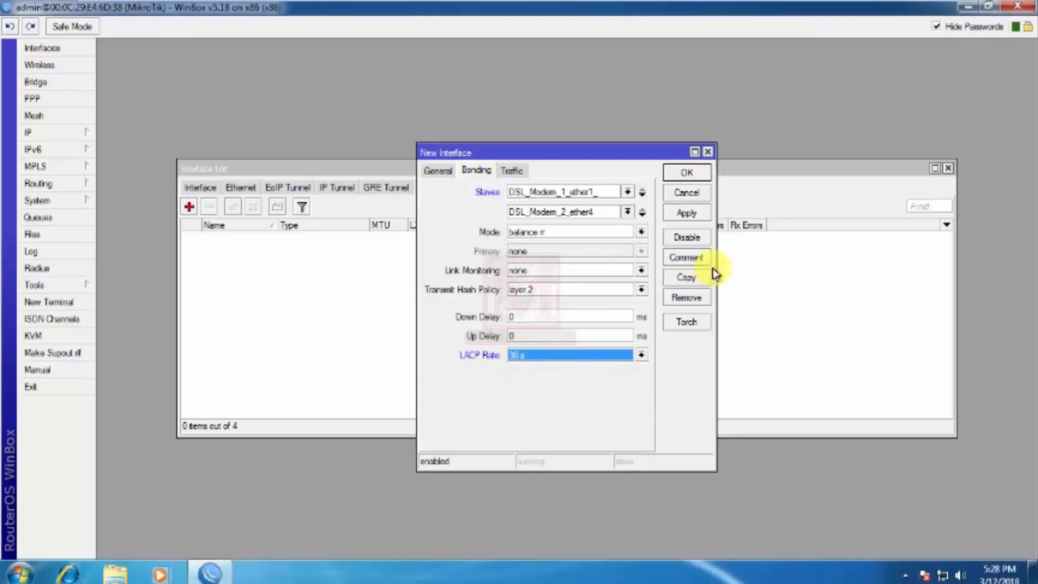
{"action": "left_click", "coordinate": [686, 213]}
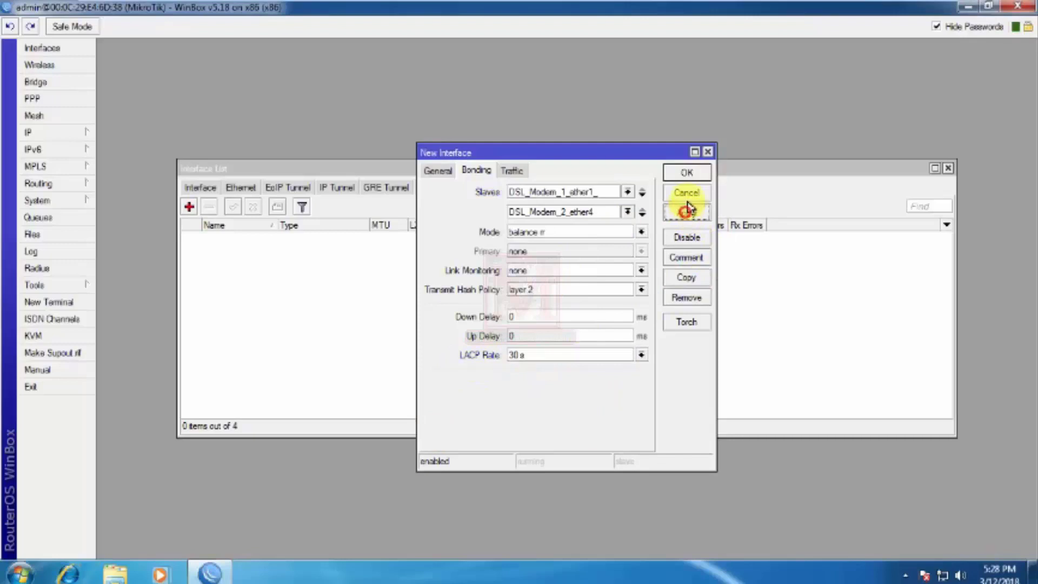
{"action": "left_click", "coordinate": [687, 173]}
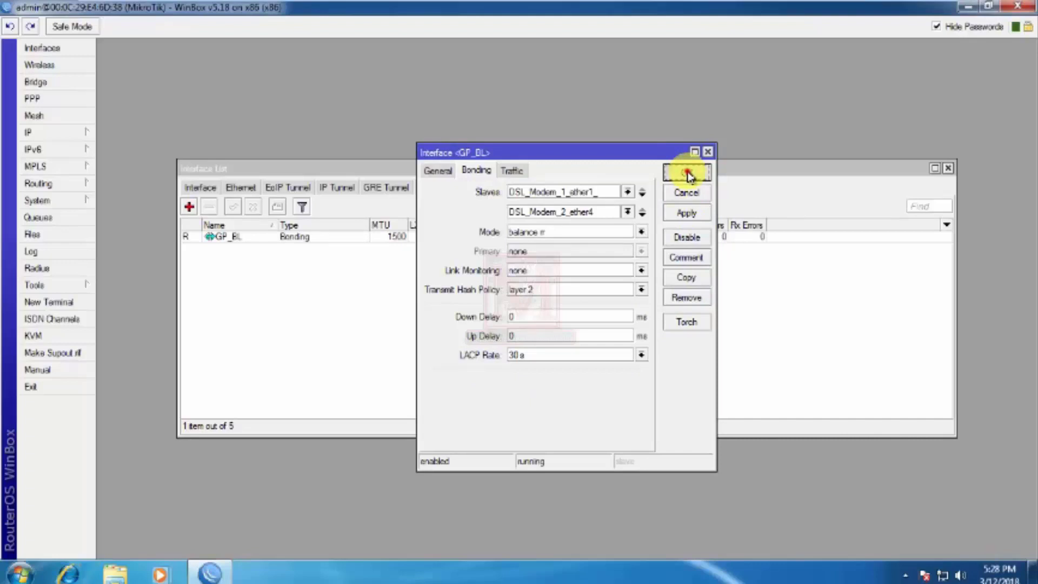
{"action": "left_click", "coordinate": [508, 332]}
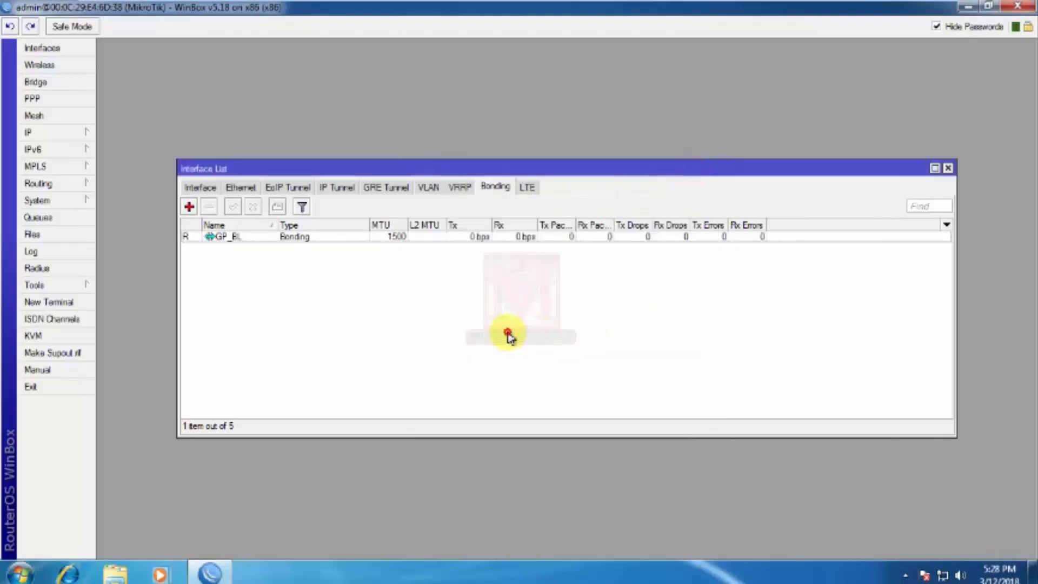
- Show the list of all interfaces and widen the Name column to fit the full interface names
{"action": "left_click", "coordinate": [286, 238]}
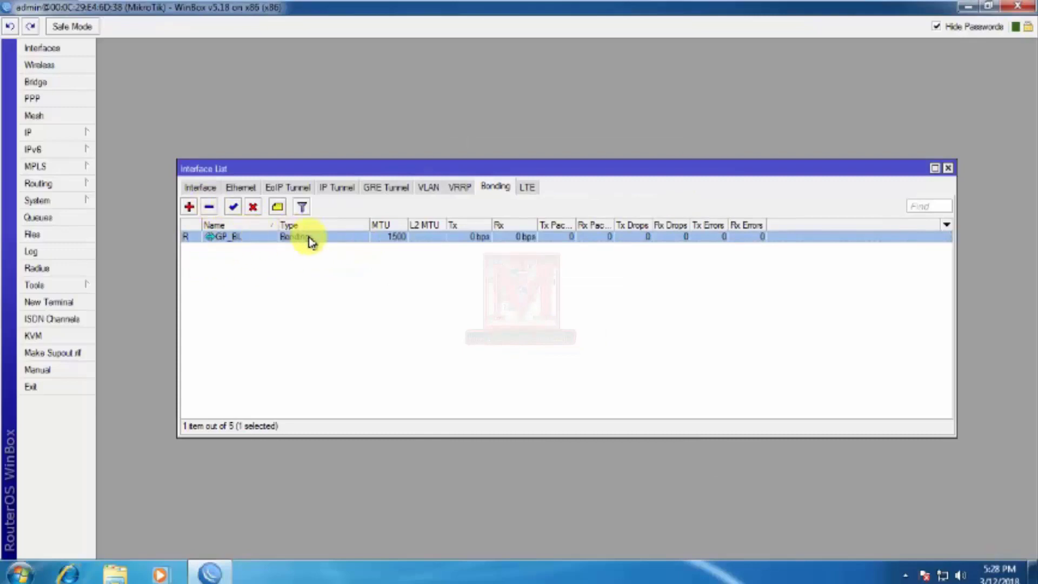
{"action": "left_click", "coordinate": [204, 187]}
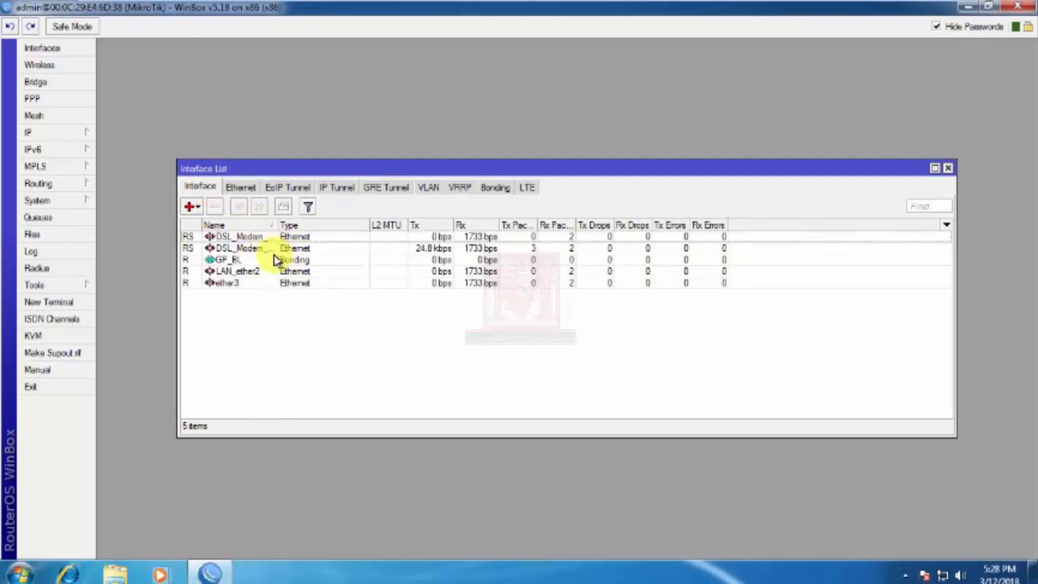
{"action": "double_click", "coordinate": [276, 224]}
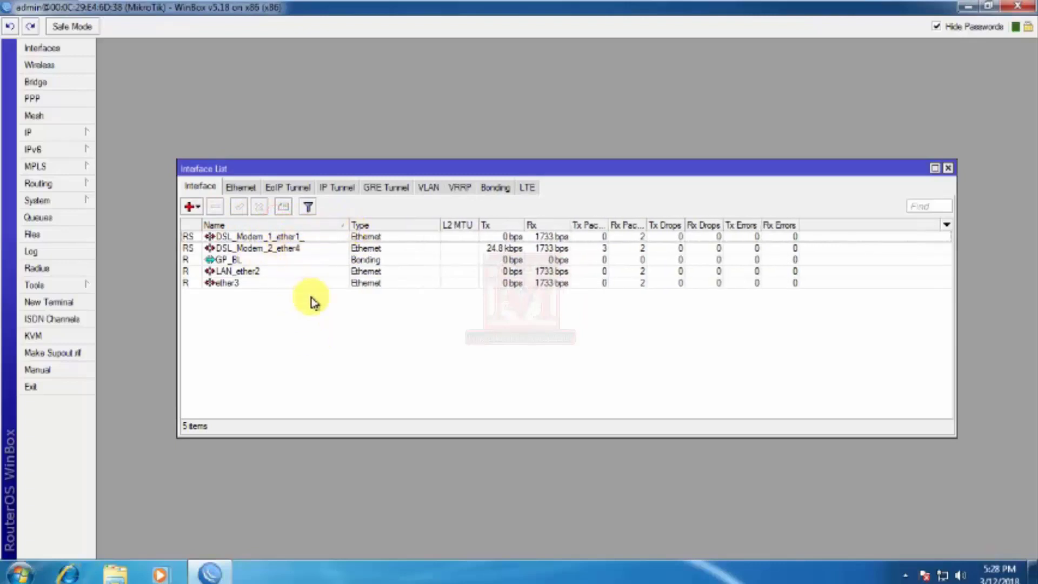
- Examine the two DSL modem interfaces and the GP_BL bonding interface in the interface list
{"action": "left_click", "coordinate": [315, 349]}
{"action": "right_click", "coordinate": [315, 348]}
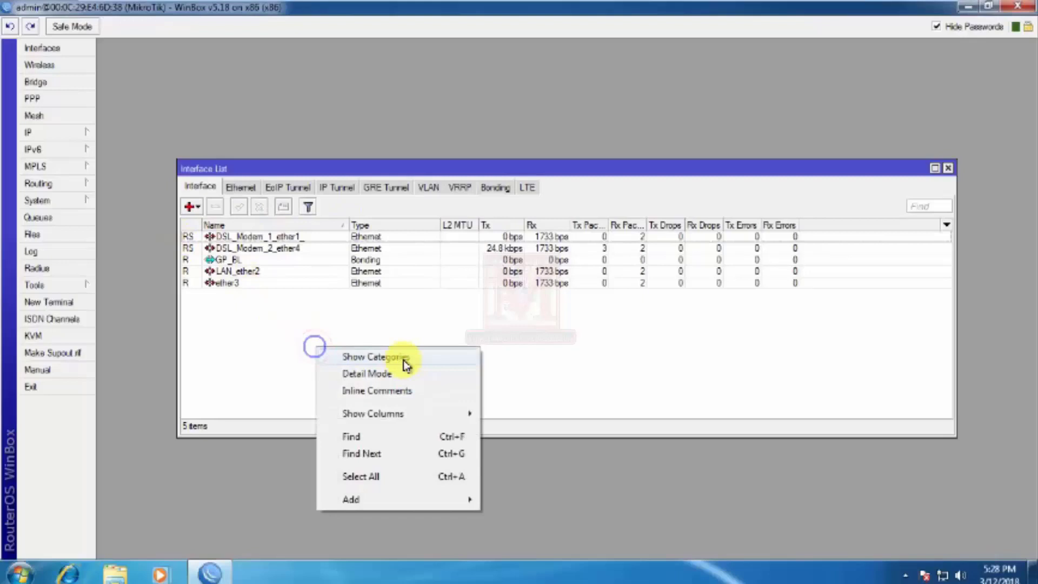
{"action": "left_click", "coordinate": [266, 317]}
{"action": "left_click", "coordinate": [210, 245]}
{"action": "left_click", "coordinate": [224, 236]}
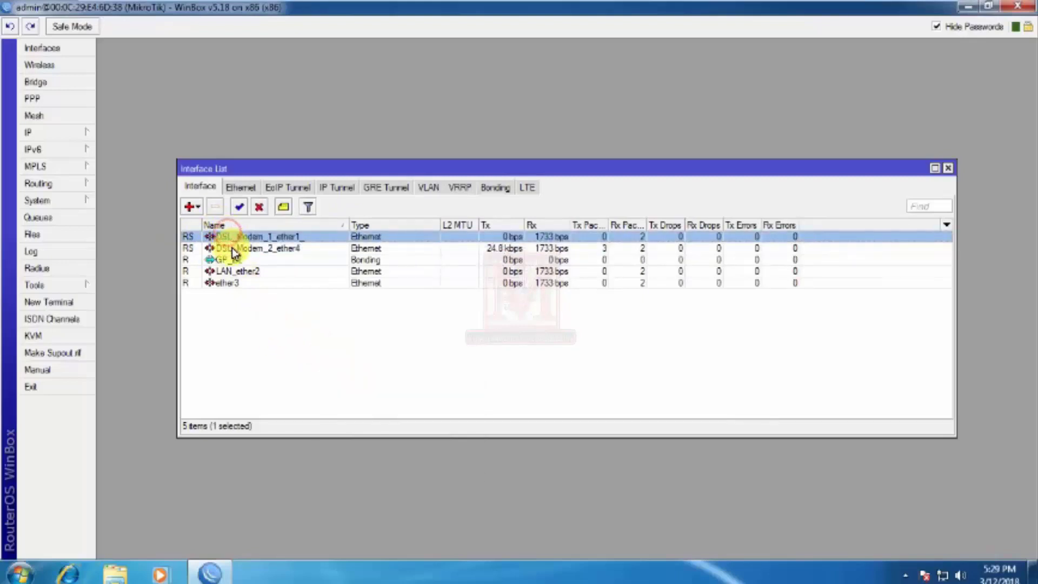
{"action": "left_click", "coordinate": [235, 237]}
{"action": "left_click", "coordinate": [241, 248]}
{"action": "left_click", "coordinate": [243, 237]}
{"action": "left_click", "coordinate": [250, 248]}
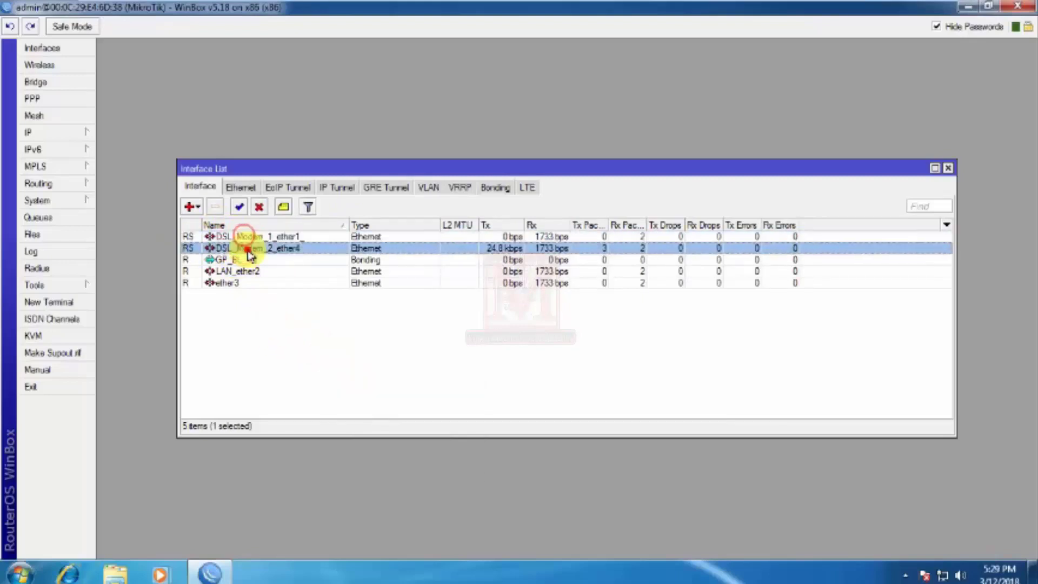
{"action": "left_click", "coordinate": [249, 236]}
{"action": "left_click", "coordinate": [221, 259]}
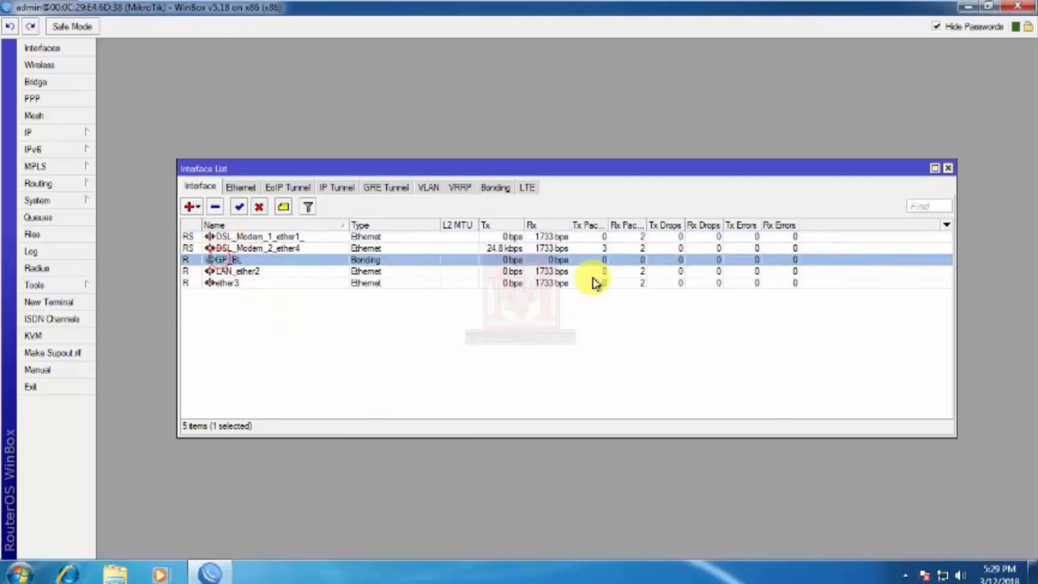
{"action": "left_click", "coordinate": [417, 352]}
{"action": "left_click", "coordinate": [265, 330]}
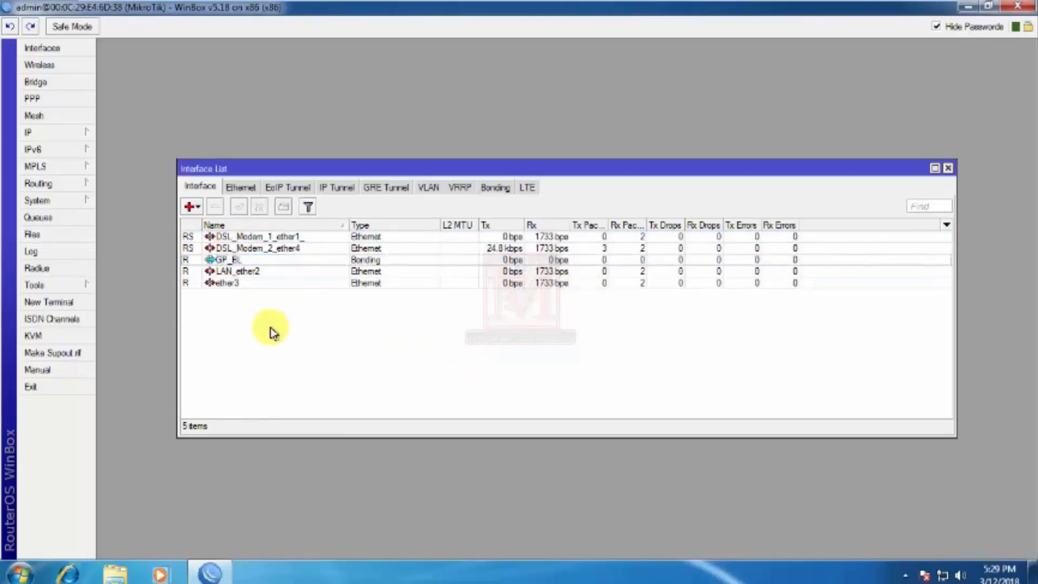
{"action": "left_click", "coordinate": [250, 248]}
{"action": "left_click", "coordinate": [246, 236]}
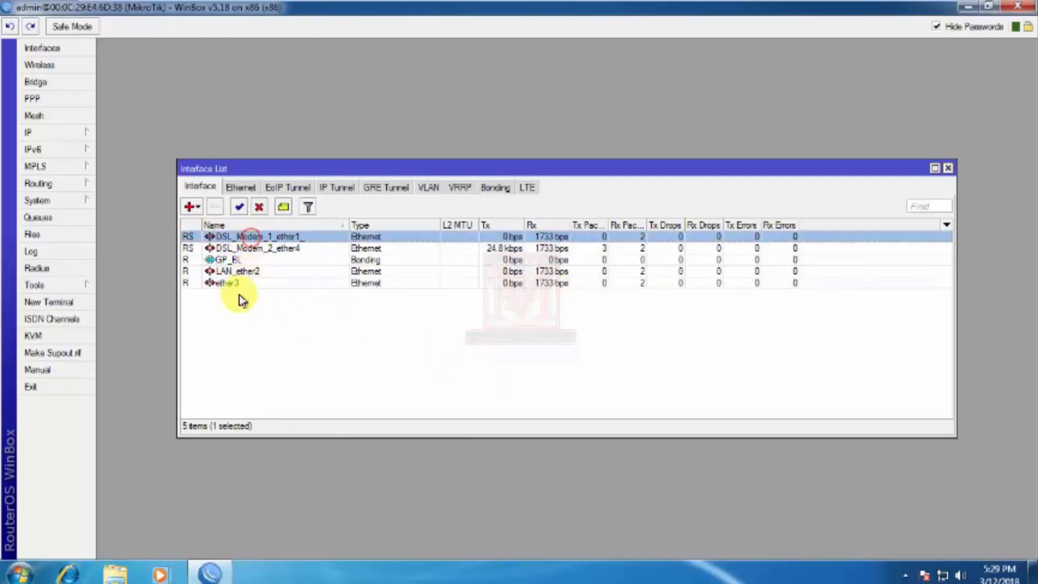
- Try to add a new entry to the router's IP address list, then close the list
{"action": "left_click", "coordinate": [29, 133]}
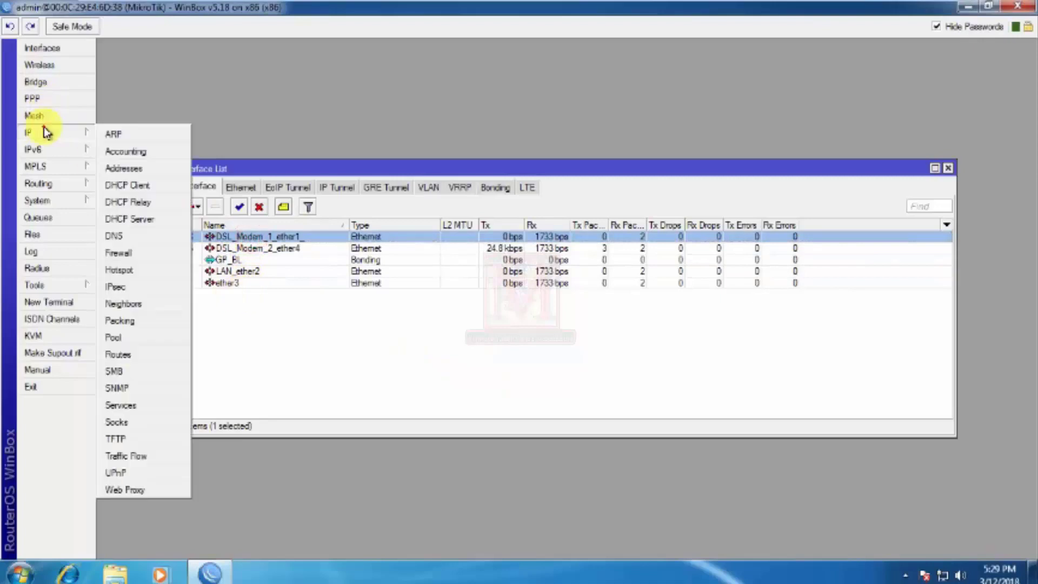
{"action": "left_click", "coordinate": [276, 360]}
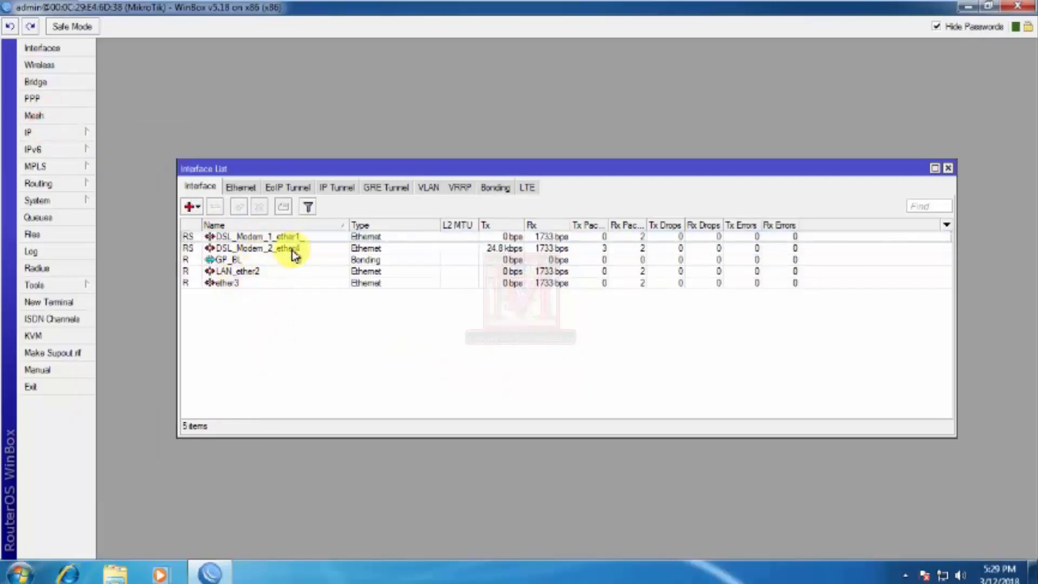
{"action": "left_click", "coordinate": [234, 272]}
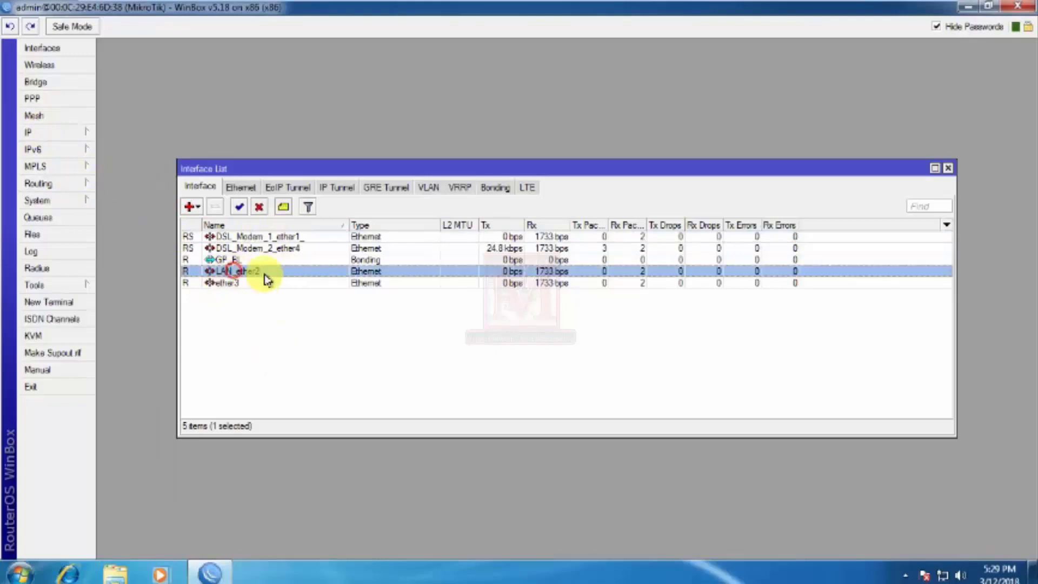
{"action": "left_click", "coordinate": [72, 136]}
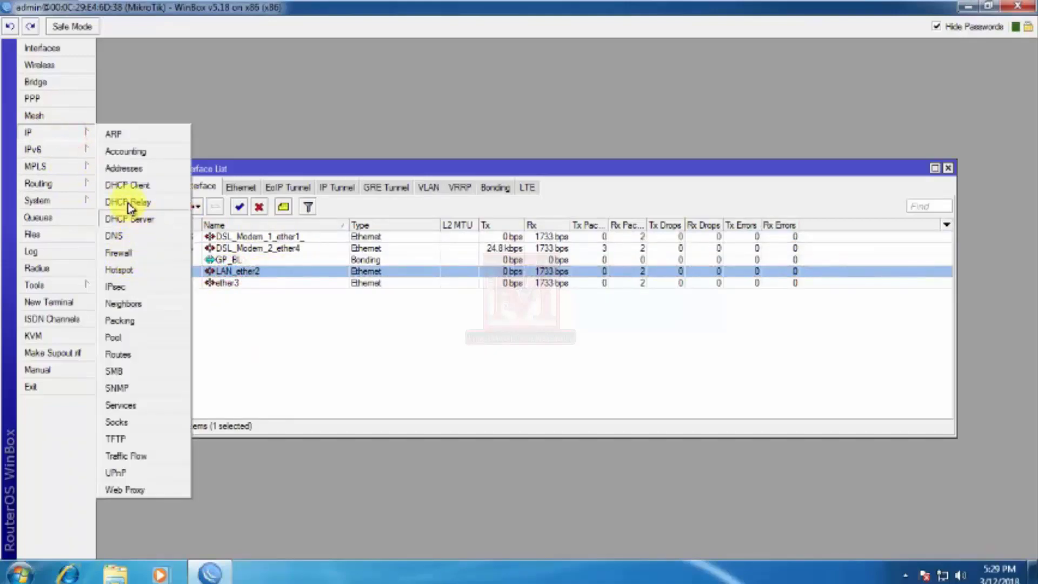
{"action": "left_click", "coordinate": [123, 169]}
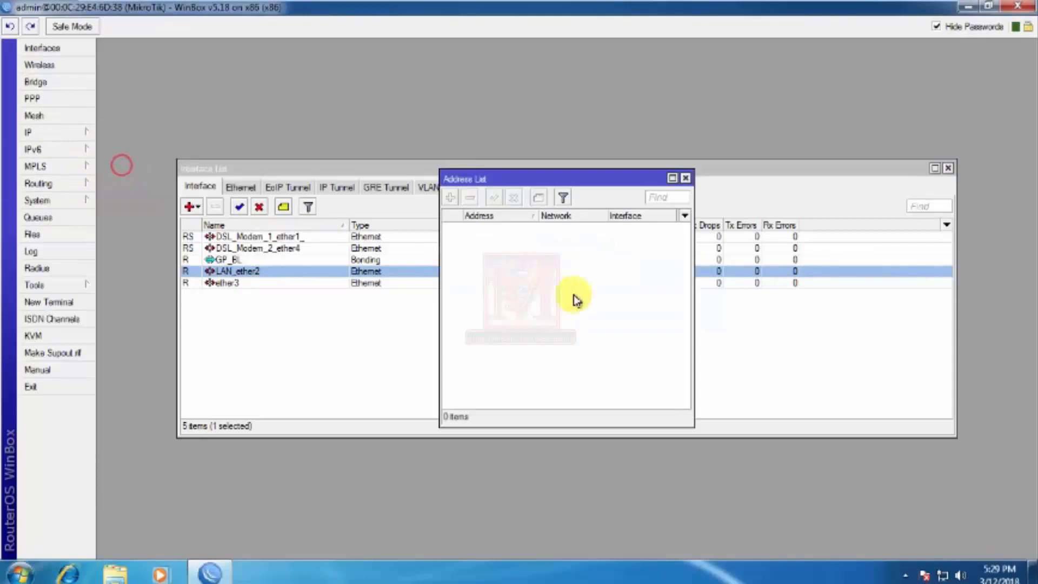
{"action": "left_click", "coordinate": [452, 197]}
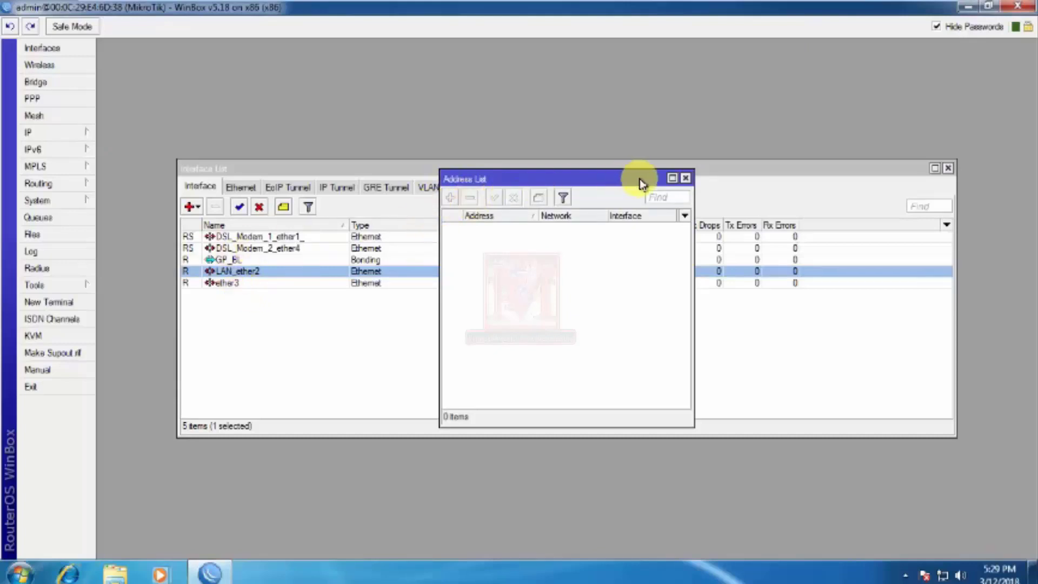
{"action": "left_click", "coordinate": [686, 178]}
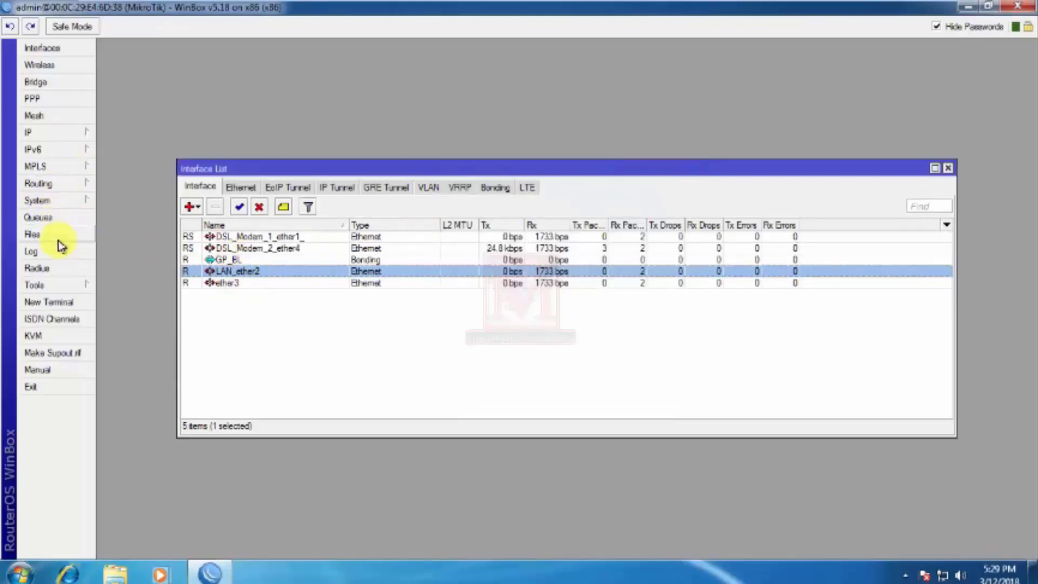
- Reconnect to the neighboring router with MAC address 00:0C:29:E4:6D:38 using the admin login
{"action": "left_click", "coordinate": [87, 207]}
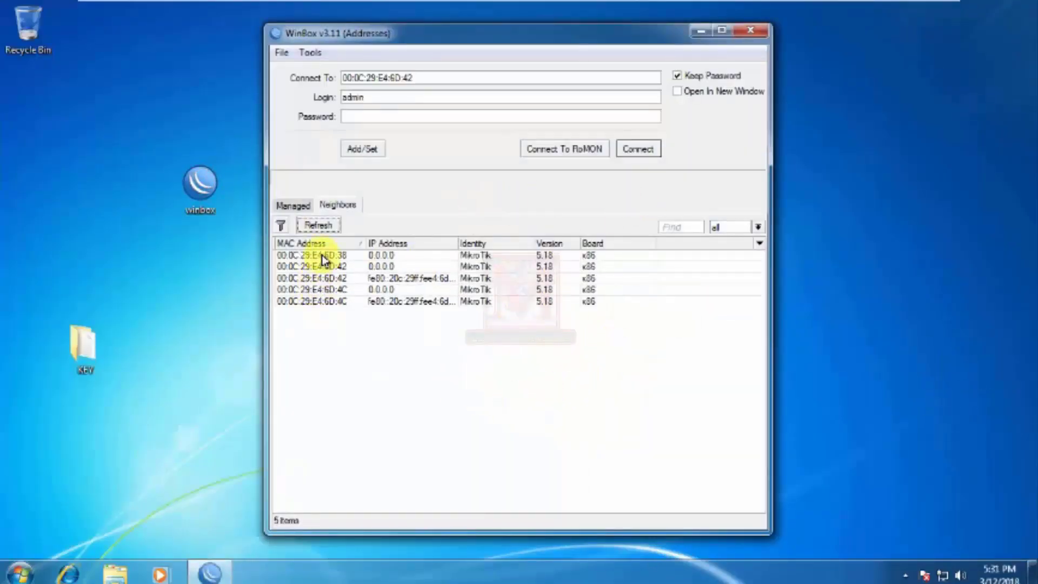
{"action": "left_click", "coordinate": [322, 255]}
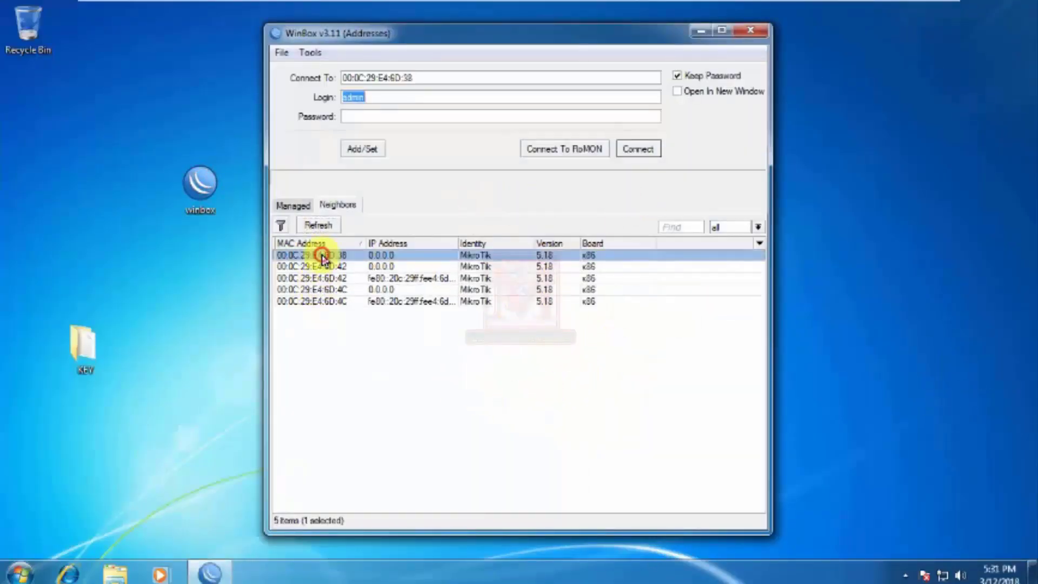
{"action": "left_click", "coordinate": [644, 149]}
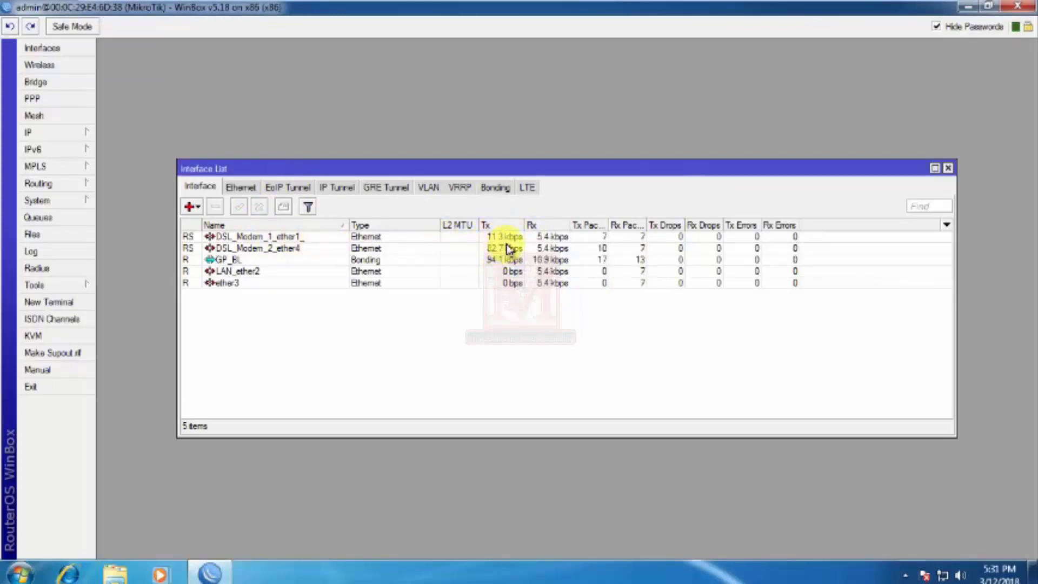
{"action": "left_click", "coordinate": [270, 330]}
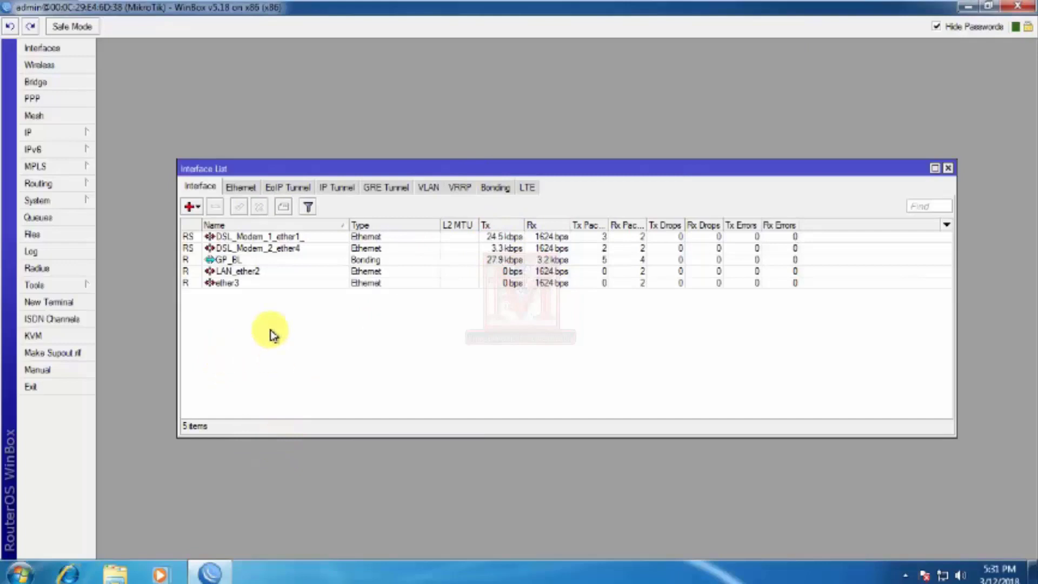
{"action": "left_click", "coordinate": [243, 271]}
{"action": "left_click", "coordinate": [280, 351]}
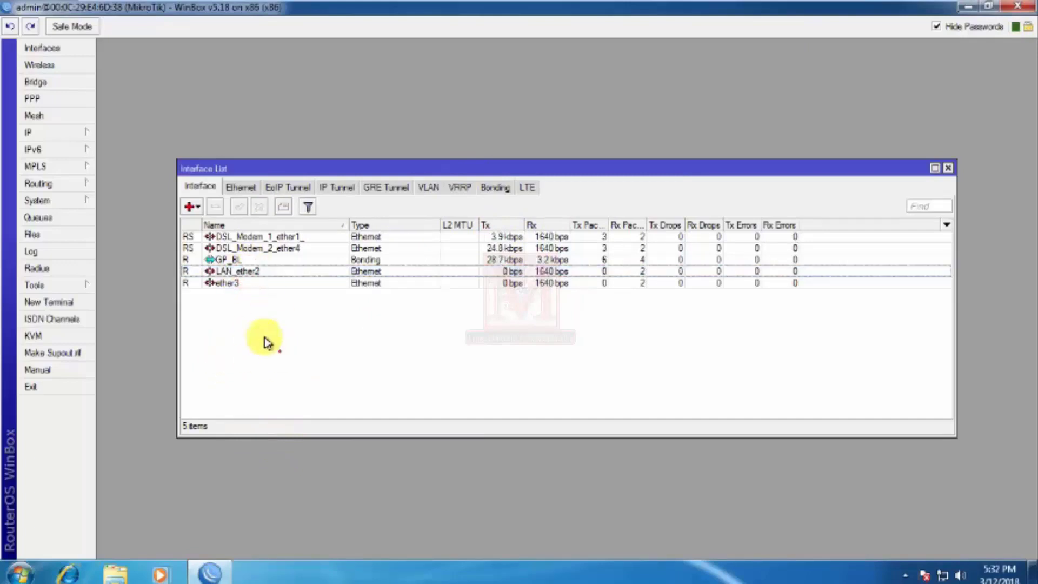
- Add the IP address 20.20.20.1/24 to the LAN_ether2 interface in the router's address list
{"action": "left_click", "coordinate": [54, 134]}
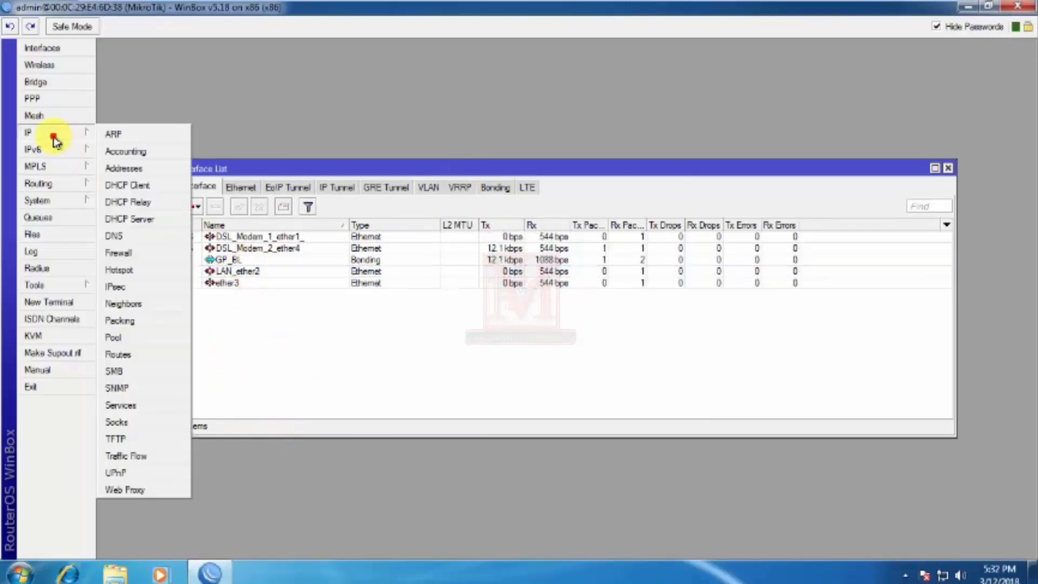
{"action": "left_click", "coordinate": [139, 170]}
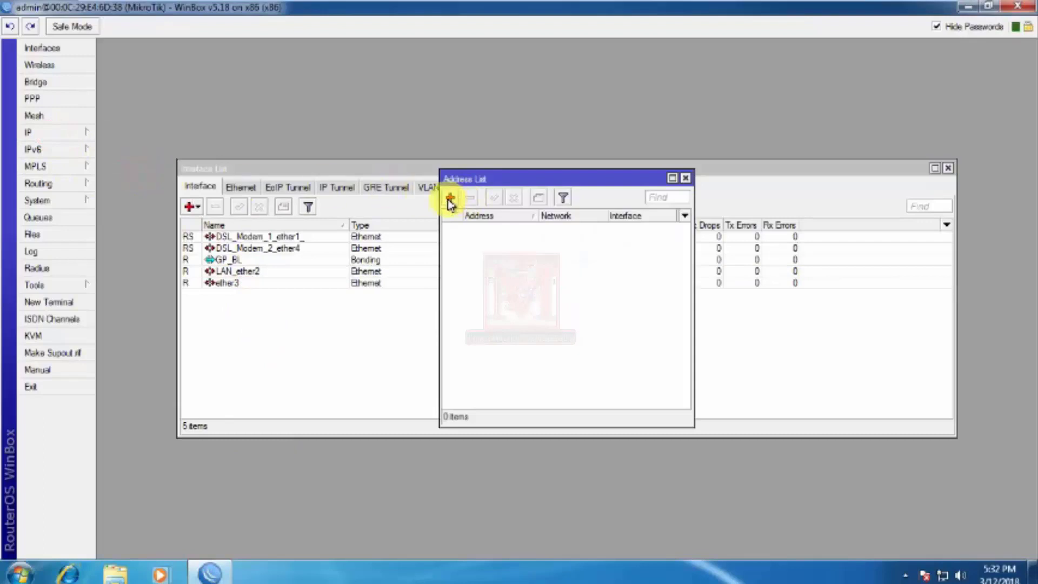
{"action": "left_click", "coordinate": [450, 197]}
{"action": "left_click", "coordinate": [559, 233]}
{"action": "double_click", "coordinate": [559, 234]}
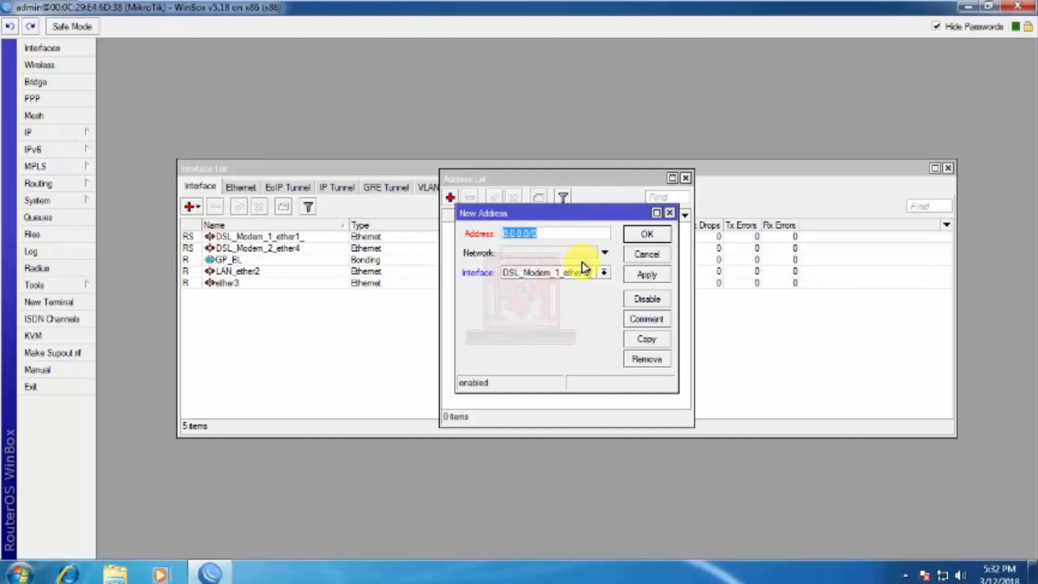
{"action": "type", "text": "2"}
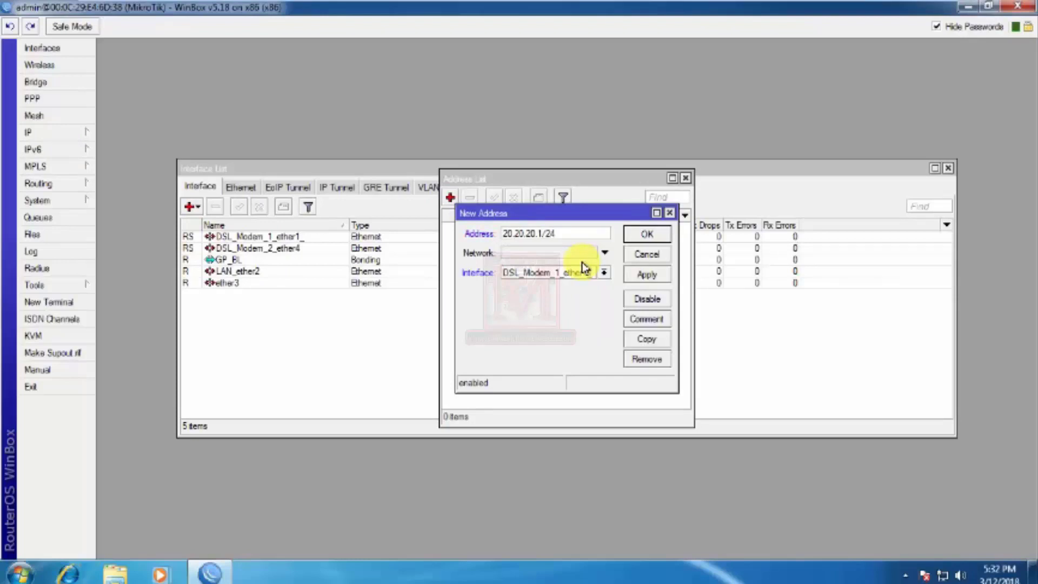
{"action": "left_click", "coordinate": [584, 268]}
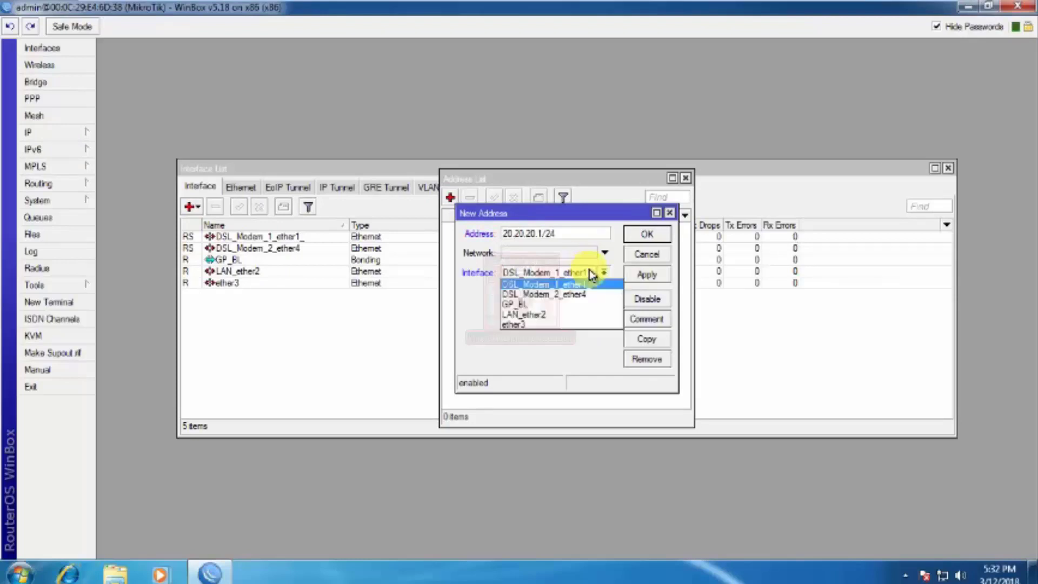
{"action": "left_click", "coordinate": [509, 316]}
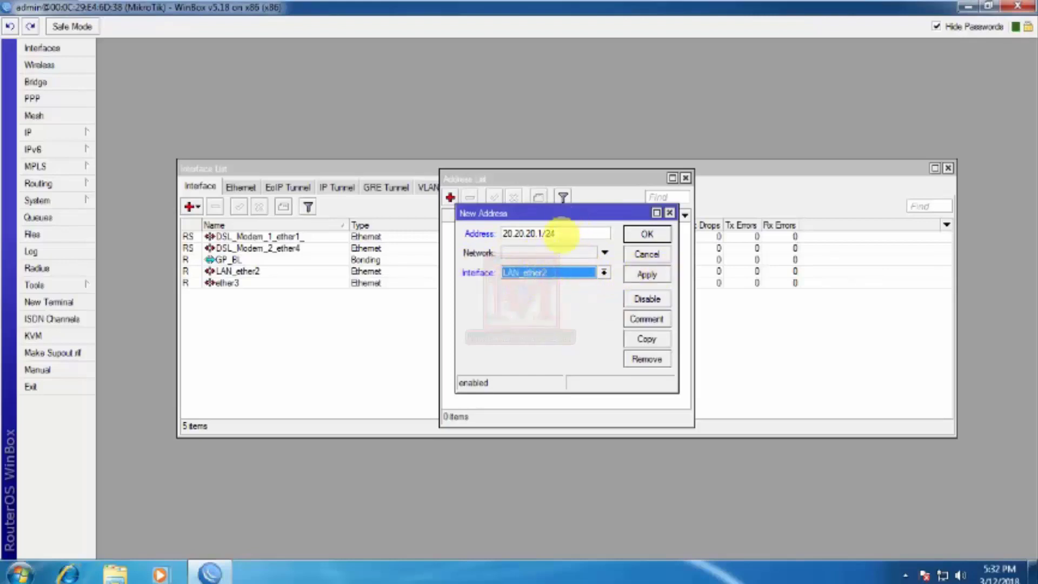
{"action": "left_click", "coordinate": [651, 274]}
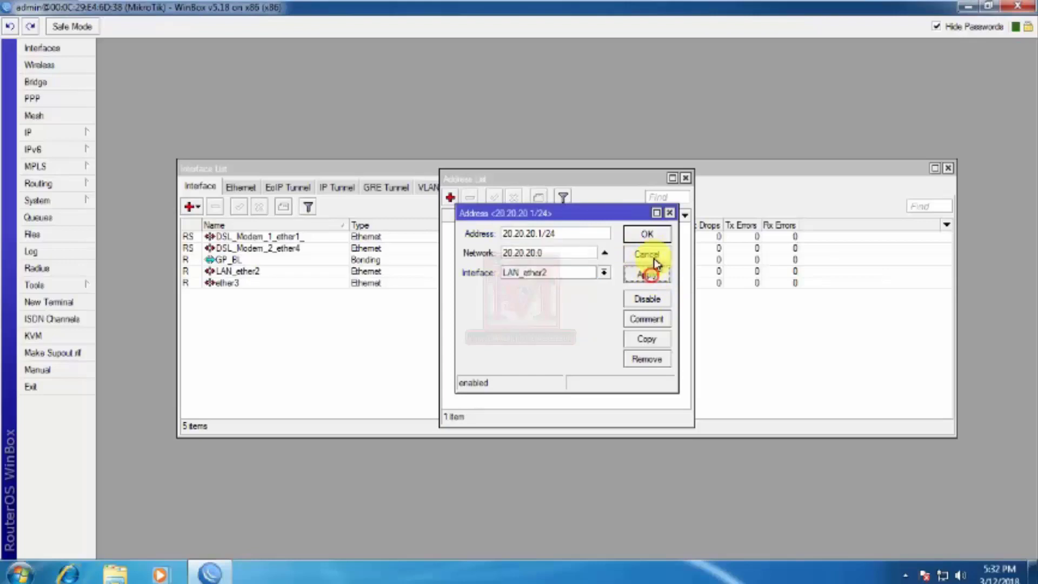
{"action": "left_click", "coordinate": [649, 231]}
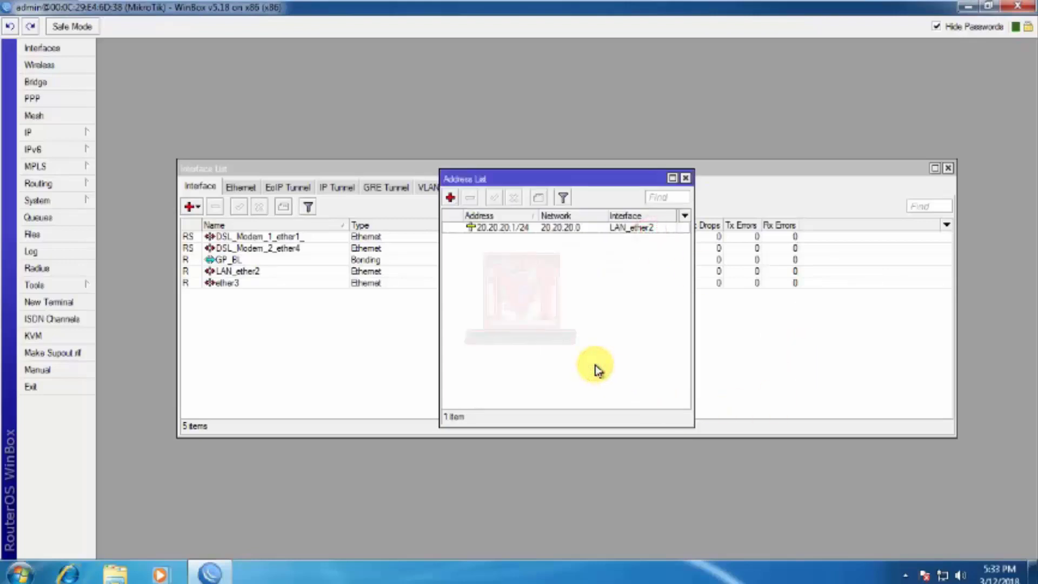
- Widen the address list window and move it aside so the interface names and traffic figures can be seen
{"action": "left_click_drag", "start_coordinate": [693, 331], "coordinate": [785, 331]}
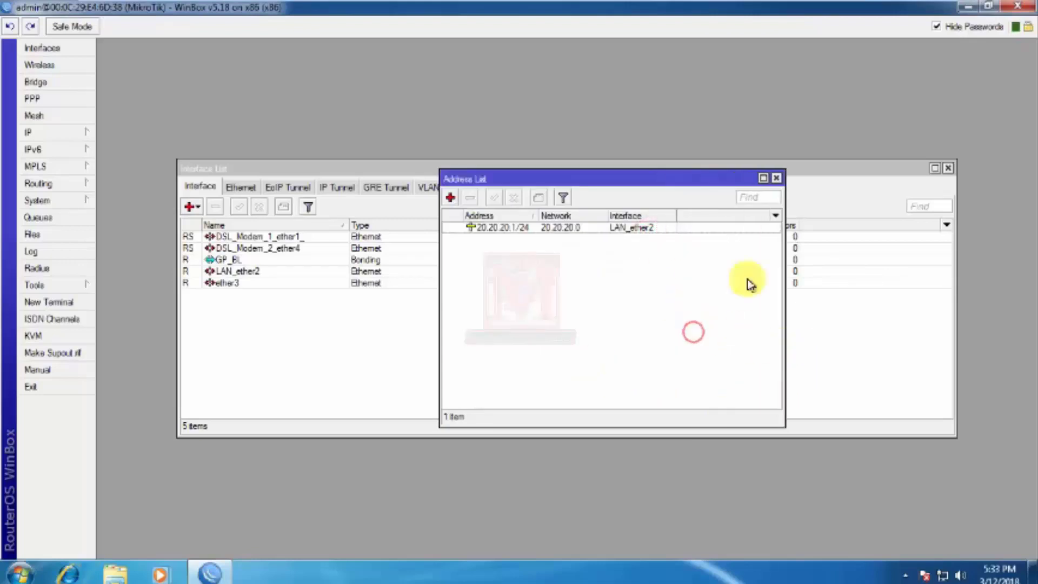
{"action": "left_click", "coordinate": [559, 227]}
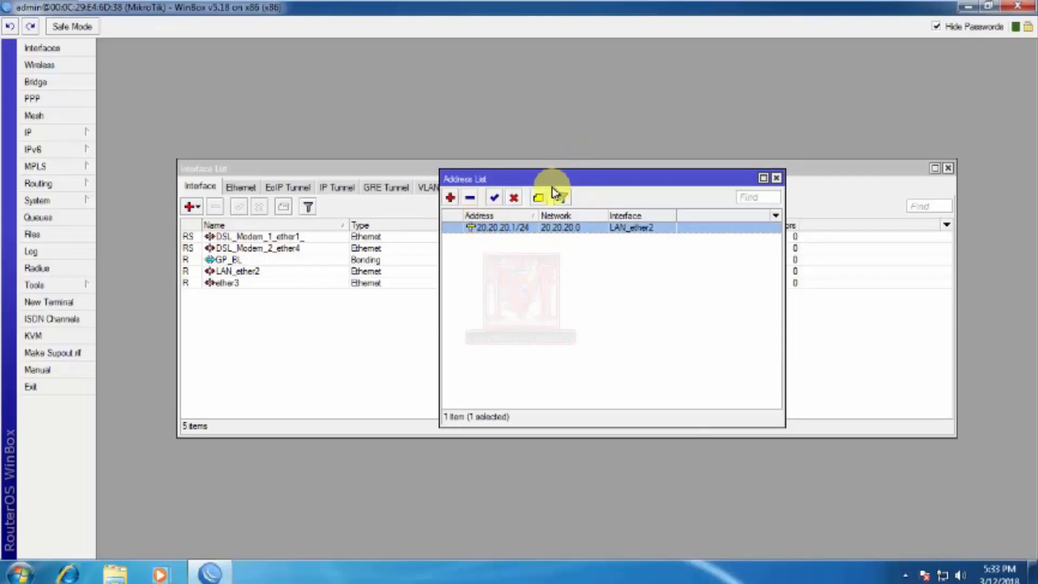
{"action": "left_click_drag", "start_coordinate": [566, 179], "coordinate": [681, 259]}
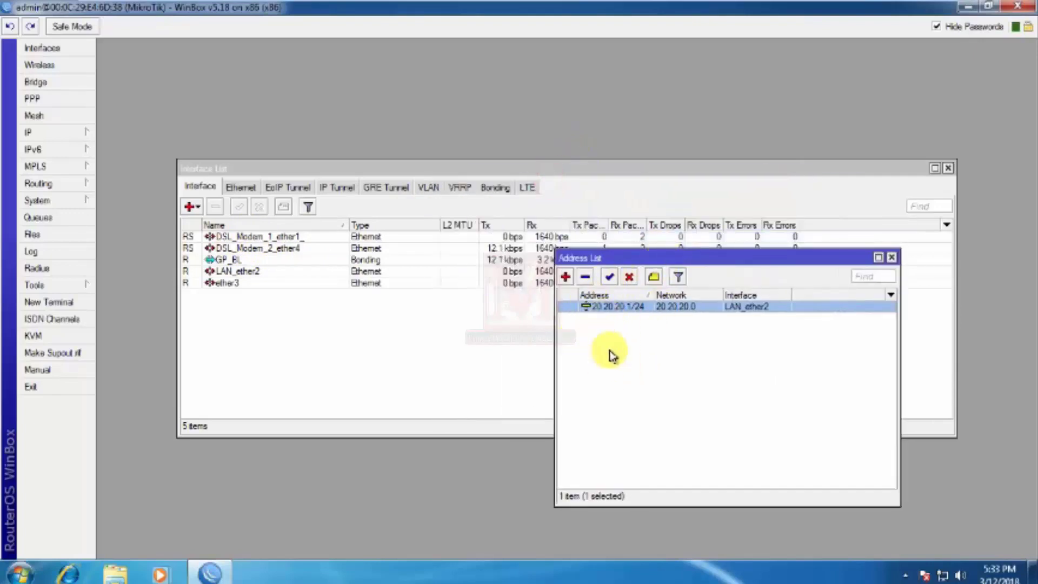
- Add a DHCP client on the GP_BL bonding interface, keeping peer DNS, peer NTP and the default route enabled
{"action": "left_click", "coordinate": [248, 261]}
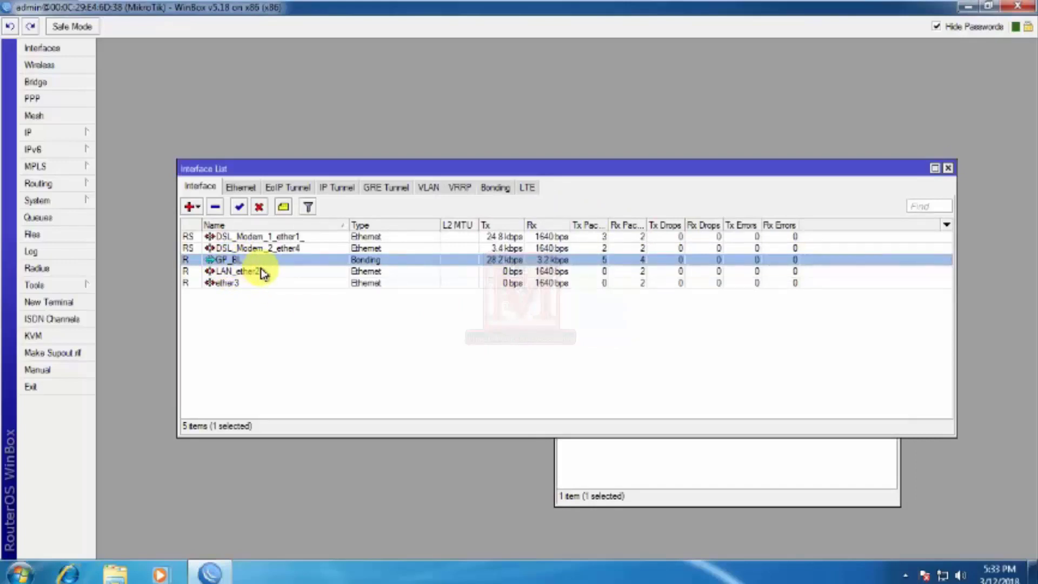
{"action": "left_click", "coordinate": [66, 133]}
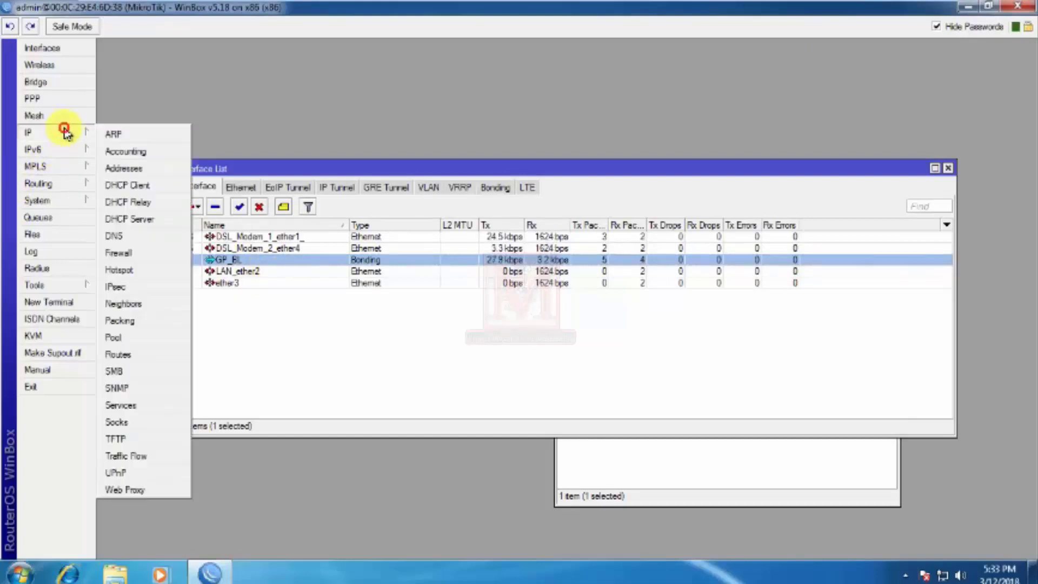
{"action": "left_click", "coordinate": [139, 190]}
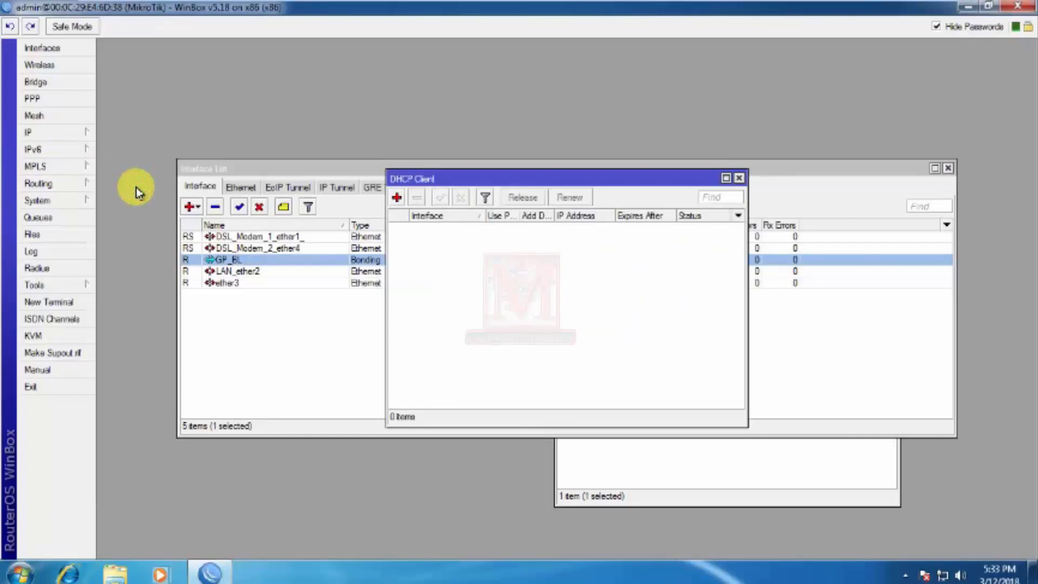
{"action": "left_click", "coordinate": [397, 199]}
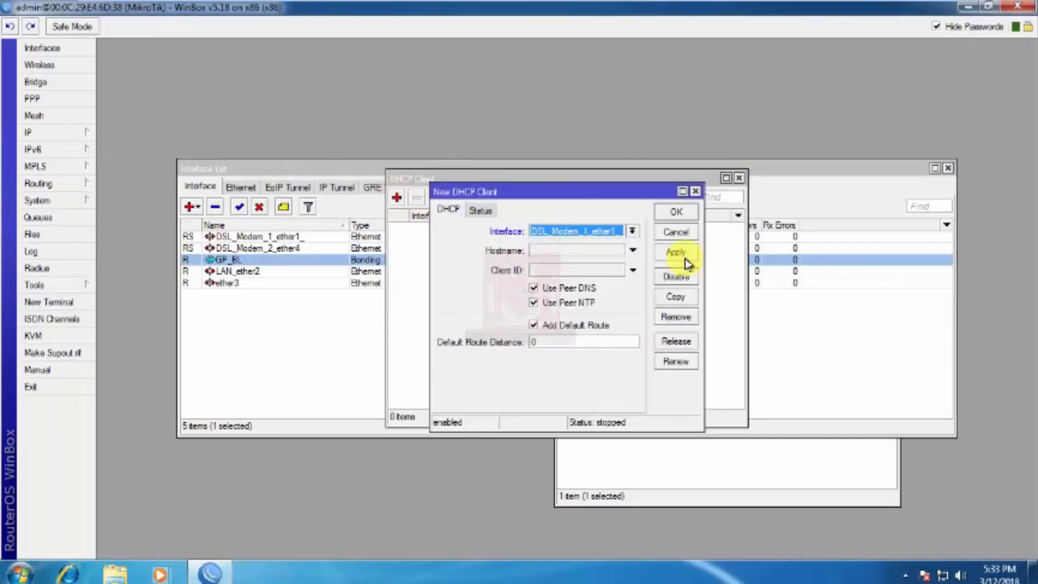
{"action": "left_click", "coordinate": [605, 233]}
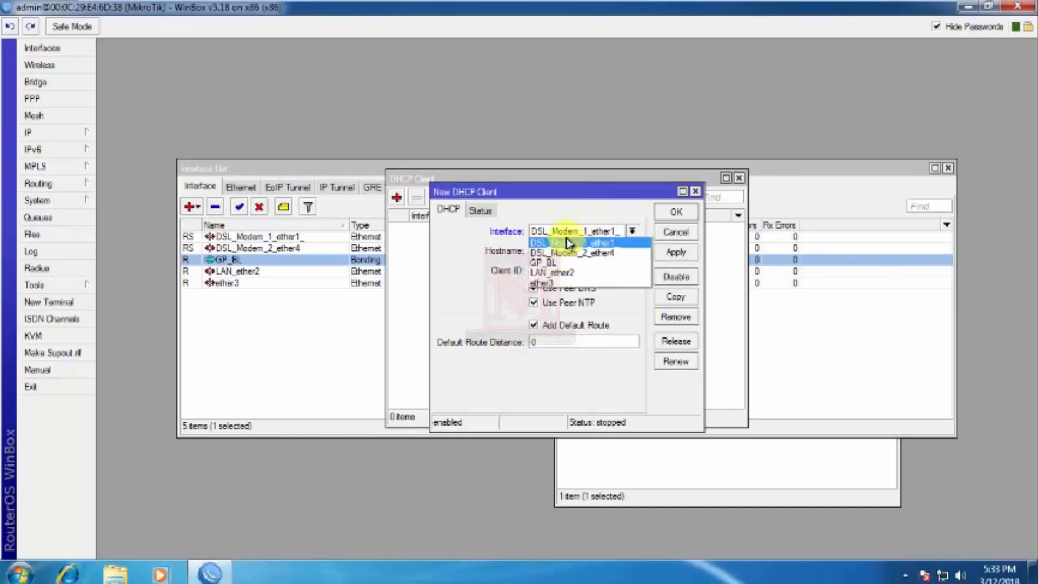
{"action": "left_click", "coordinate": [556, 263]}
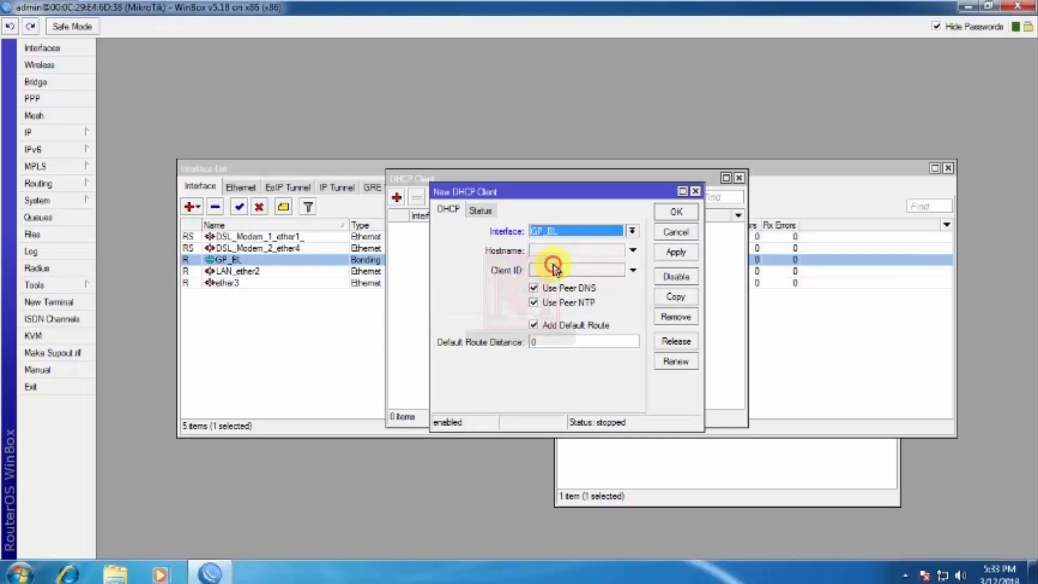
{"action": "left_click", "coordinate": [673, 257]}
{"action": "left_click", "coordinate": [675, 212]}
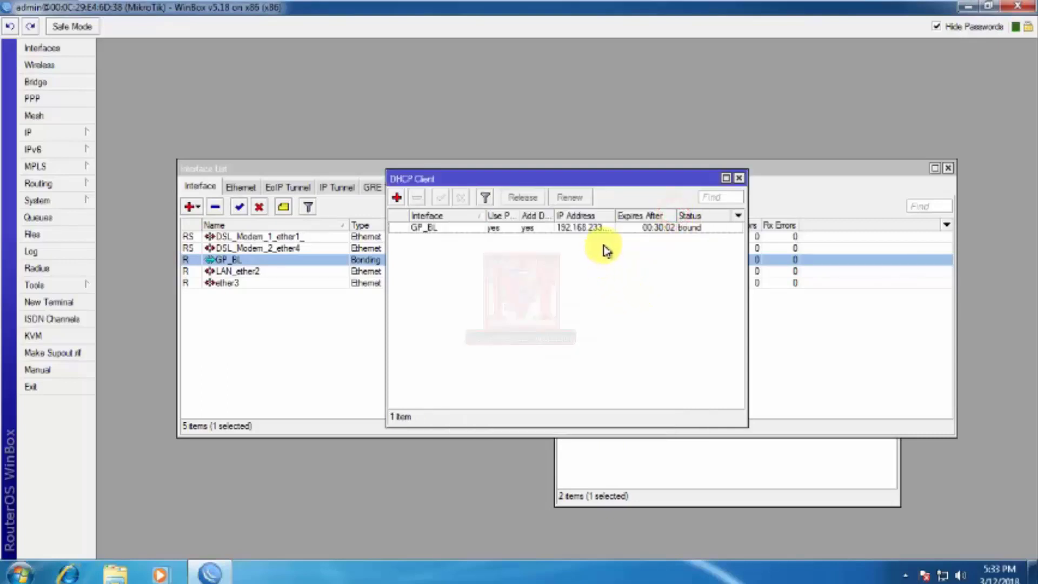
- Widen the DHCP client list's IP Address column to read GP_BL's full address, and close the list
{"action": "left_click_drag", "start_coordinate": [615, 216], "coordinate": [658, 215]}
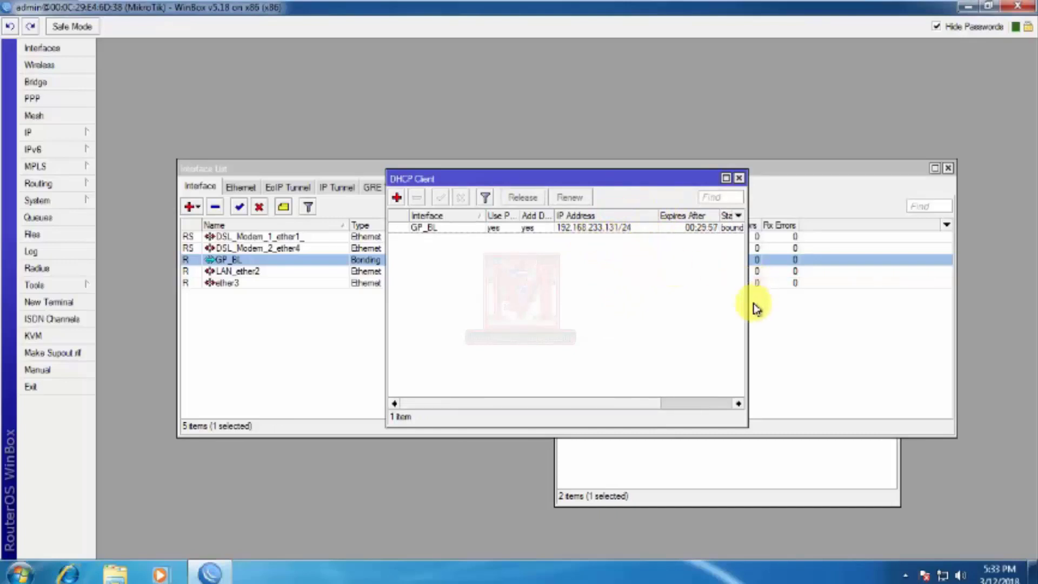
{"action": "left_click_drag", "start_coordinate": [660, 177], "coordinate": [428, 319]}
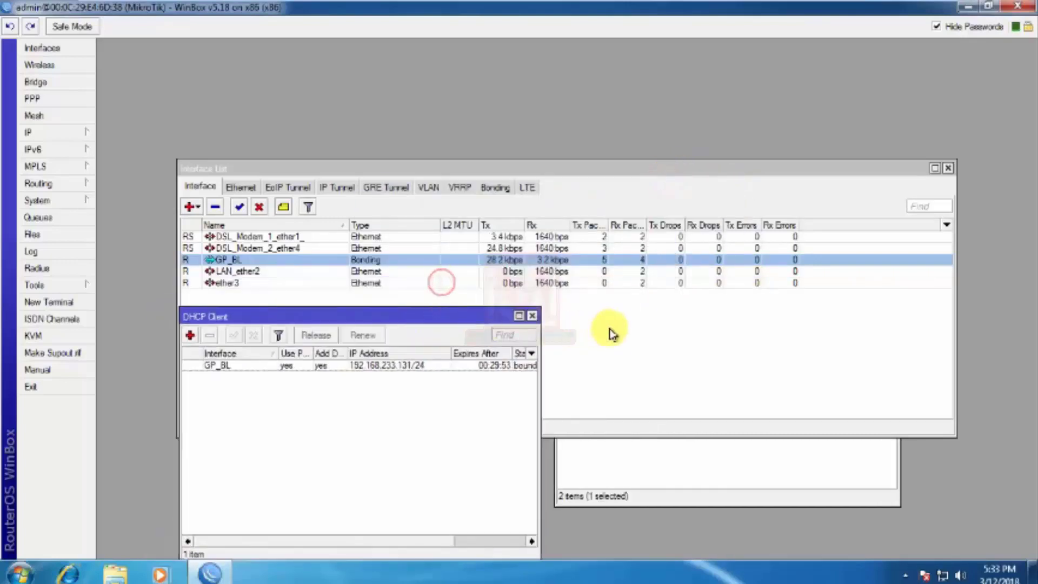
{"action": "left_click", "coordinate": [611, 331]}
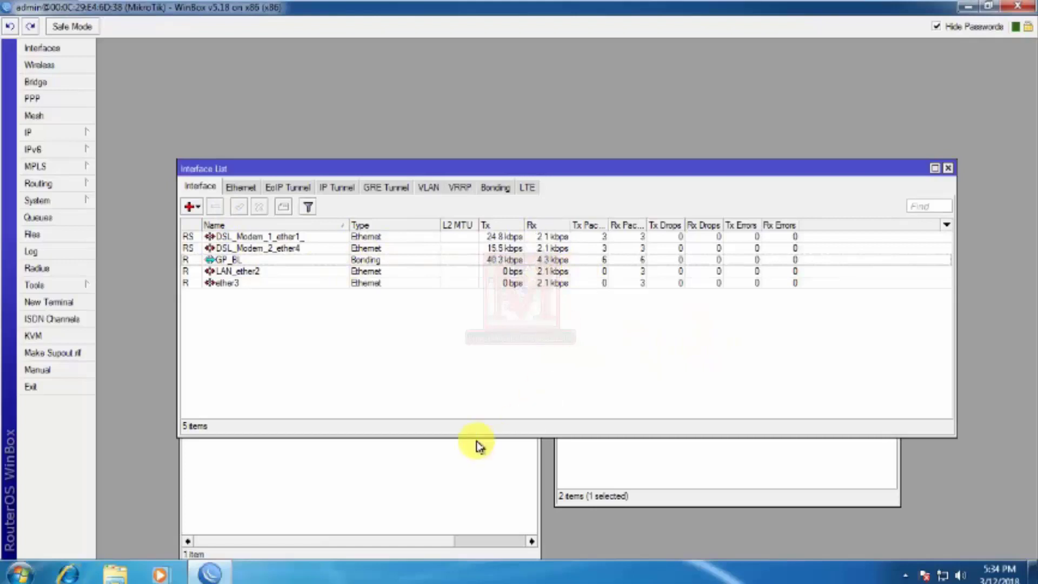
{"action": "left_click", "coordinate": [410, 507]}
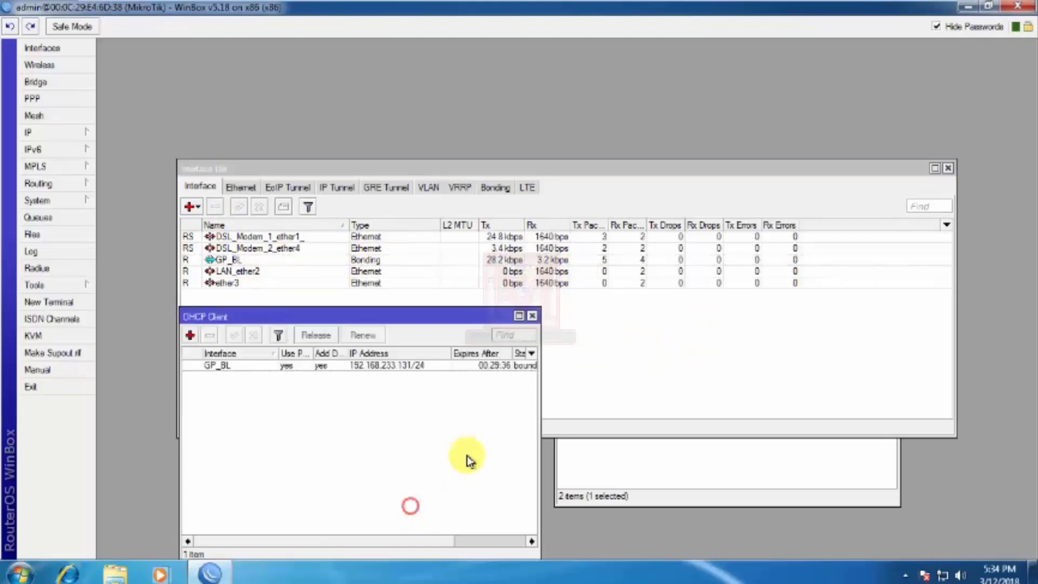
{"action": "left_click", "coordinate": [533, 317]}
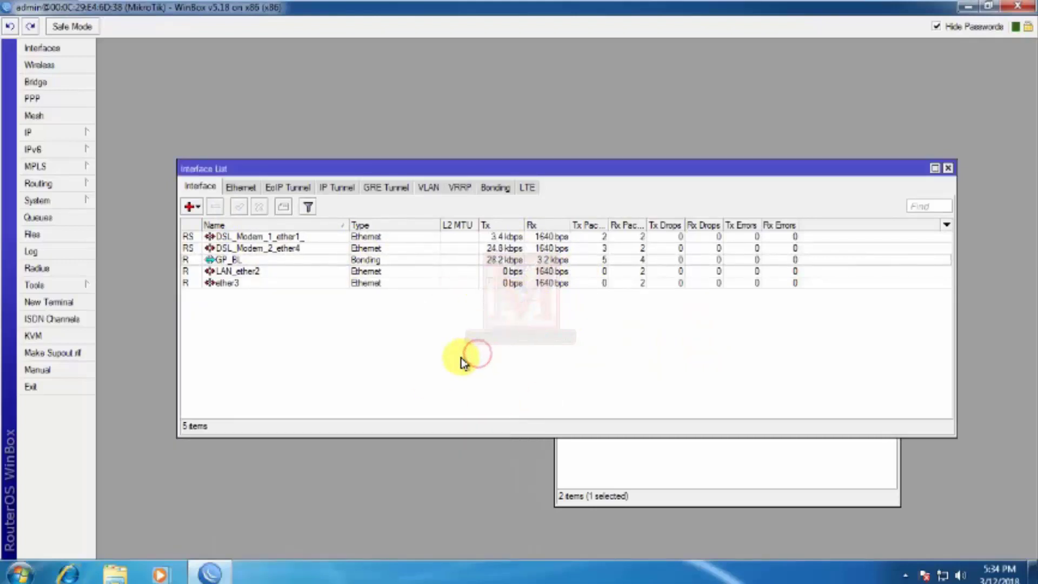
{"action": "left_click", "coordinate": [483, 368]}
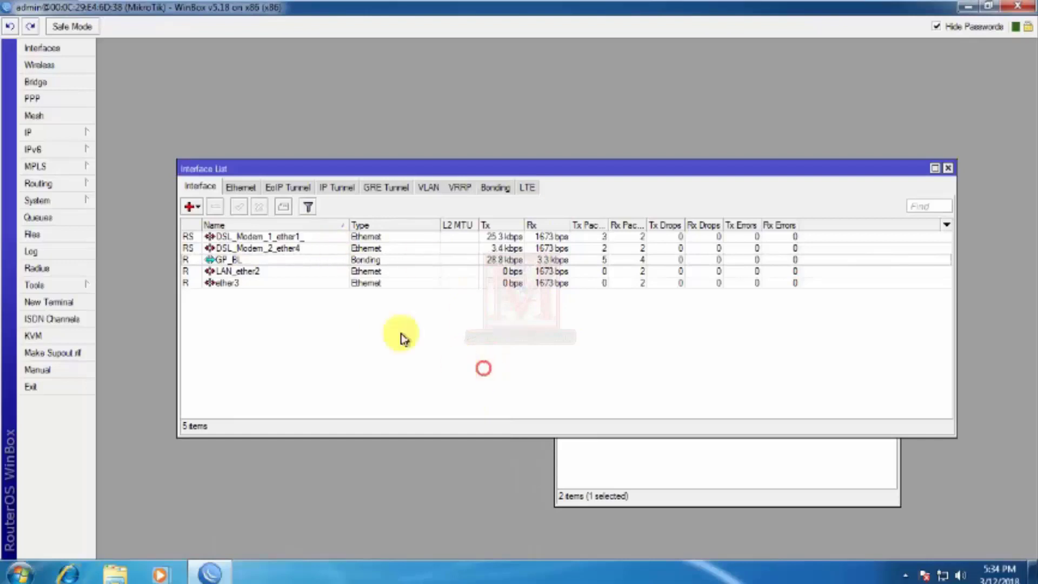
- Bring the address list to the front and widen its Network and Address columns to fit the full entries
{"action": "left_click", "coordinate": [241, 272]}
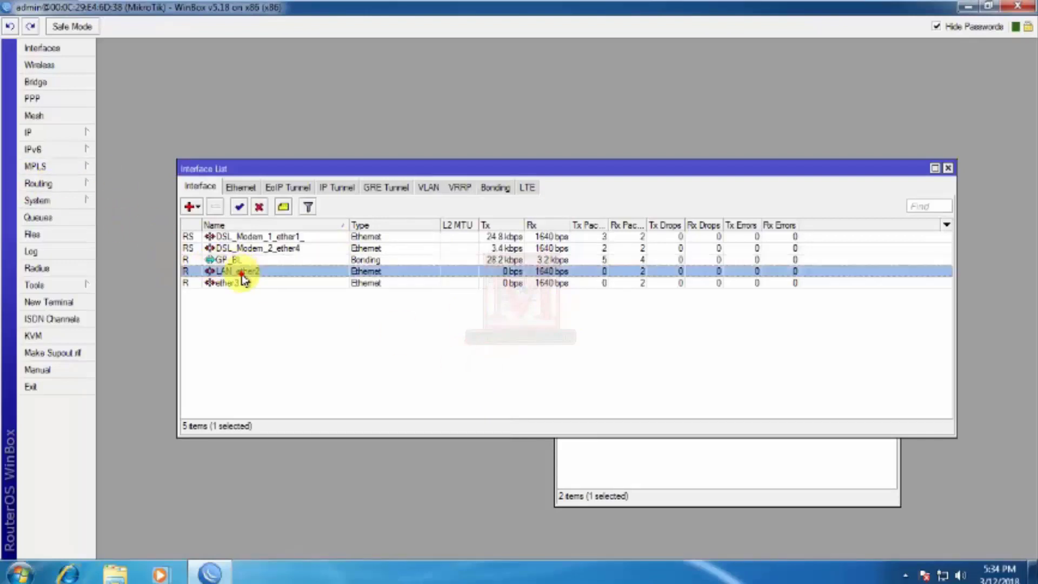
{"action": "left_click", "coordinate": [641, 470]}
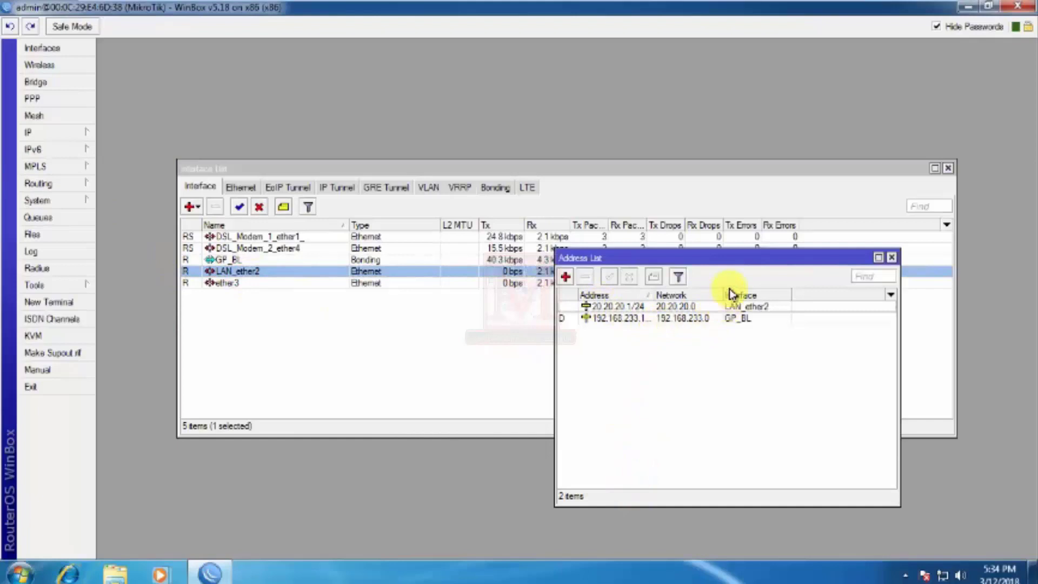
{"action": "left_click_drag", "start_coordinate": [722, 297], "coordinate": [756, 298]}
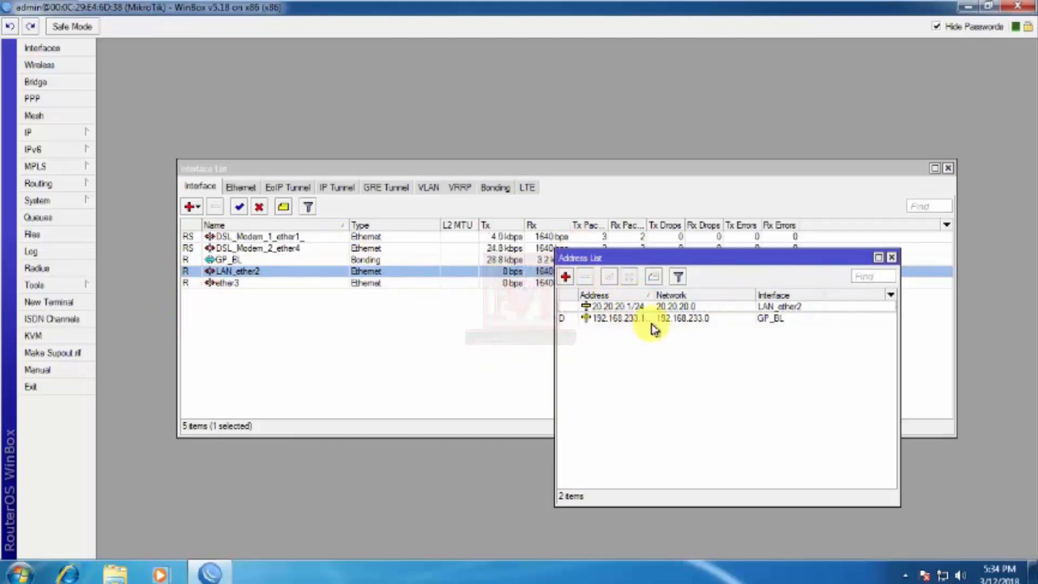
{"action": "left_click_drag", "start_coordinate": [649, 296], "coordinate": [684, 296]}
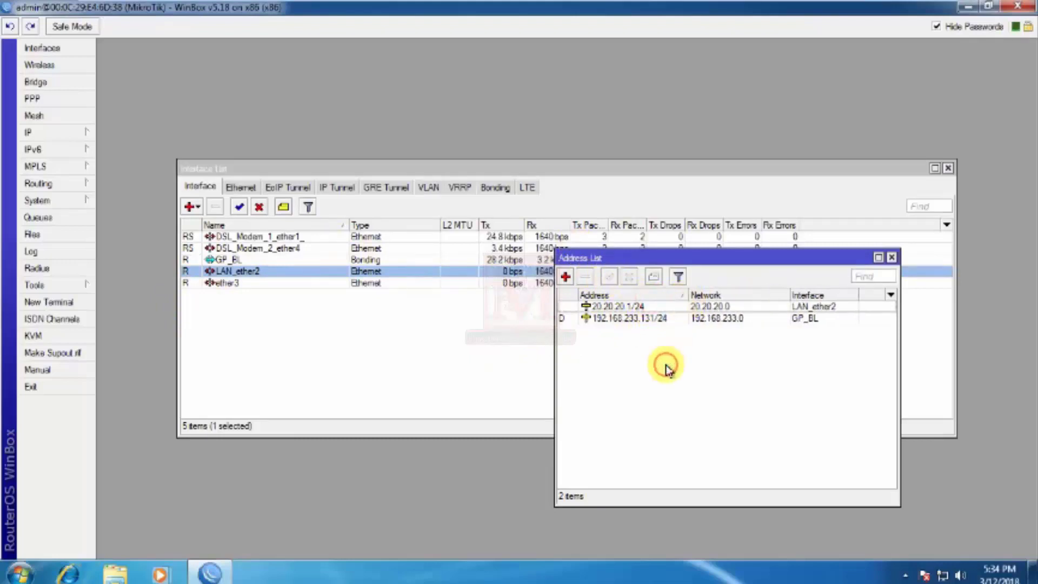
- Set the router's DNS server to 8.8.8.8 and allow remote requests
{"action": "left_click", "coordinate": [58, 136]}
{"action": "left_click", "coordinate": [115, 236]}
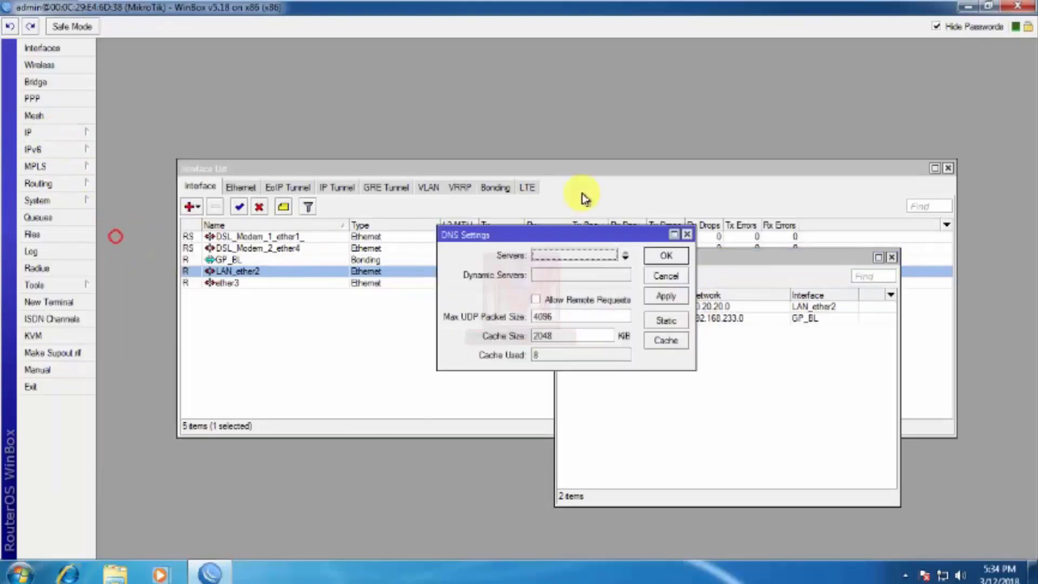
{"action": "left_click", "coordinate": [559, 253]}
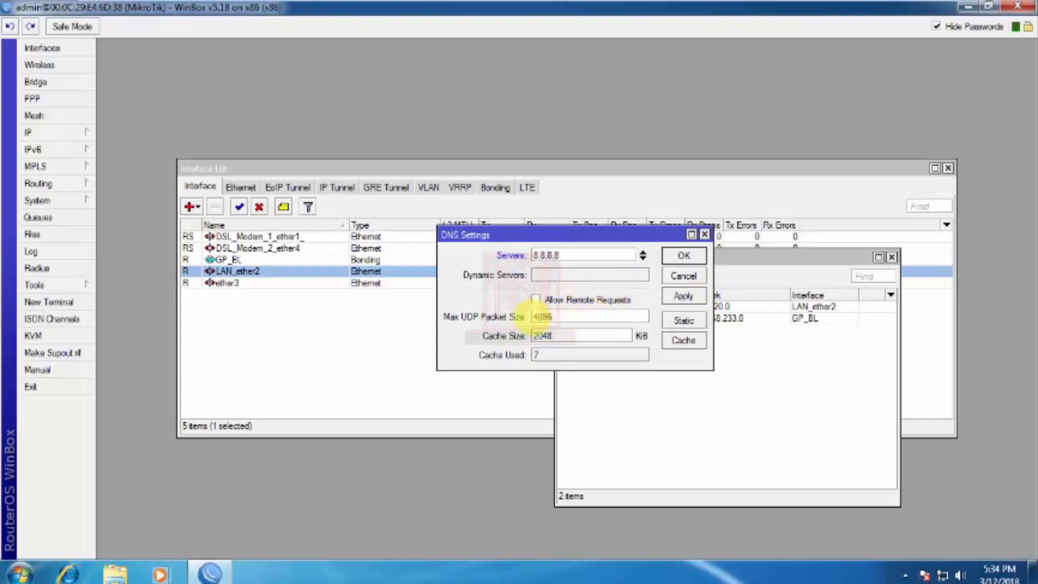
{"action": "left_click", "coordinate": [536, 299]}
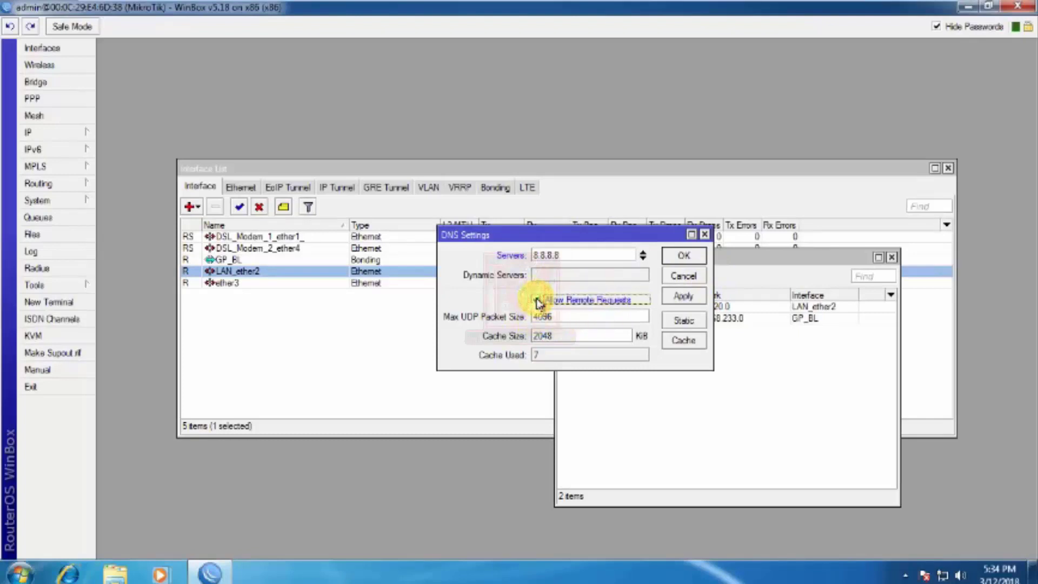
{"action": "left_click", "coordinate": [684, 299]}
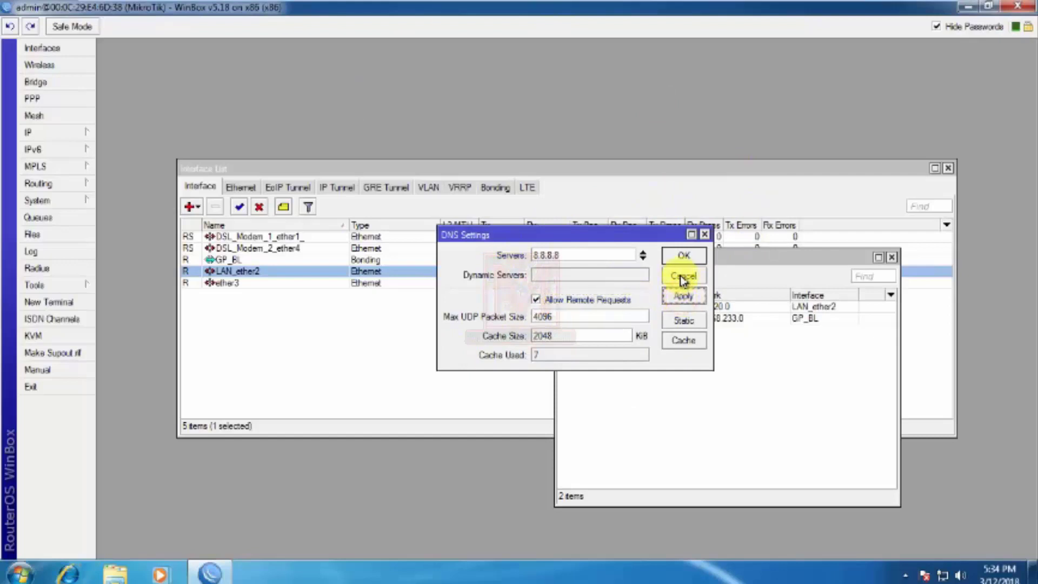
{"action": "left_click", "coordinate": [685, 259]}
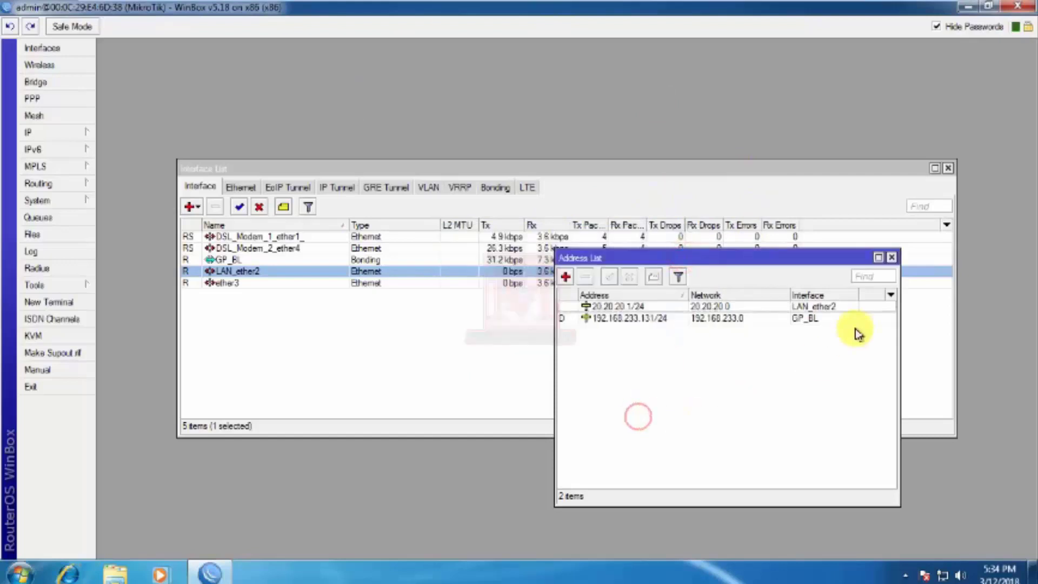
- Examine the address range of the LAN_ether2 entry in the address list
{"action": "left_click", "coordinate": [610, 307]}
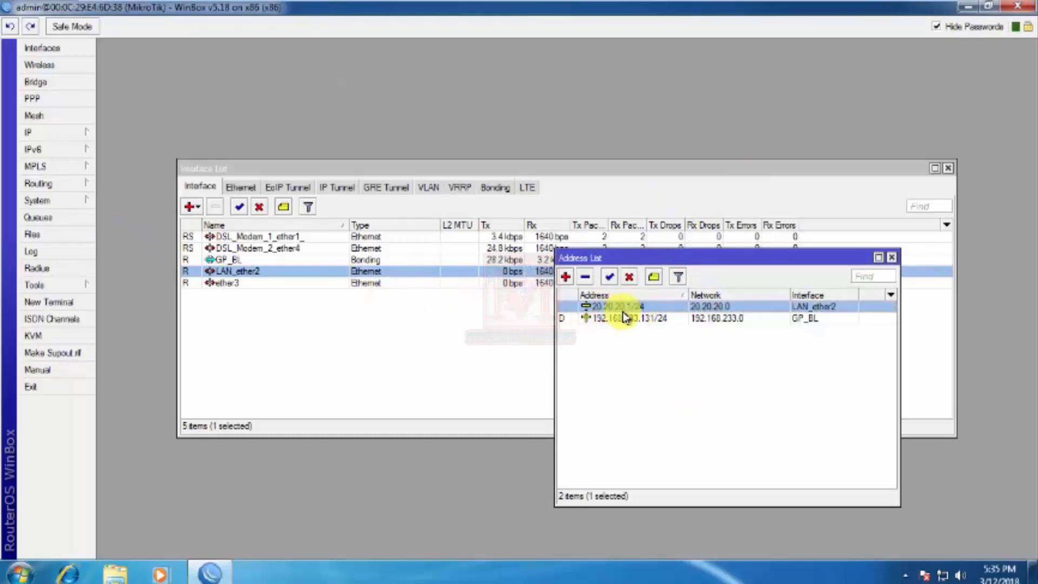
{"action": "mouse_move", "coordinate": [626, 318]}
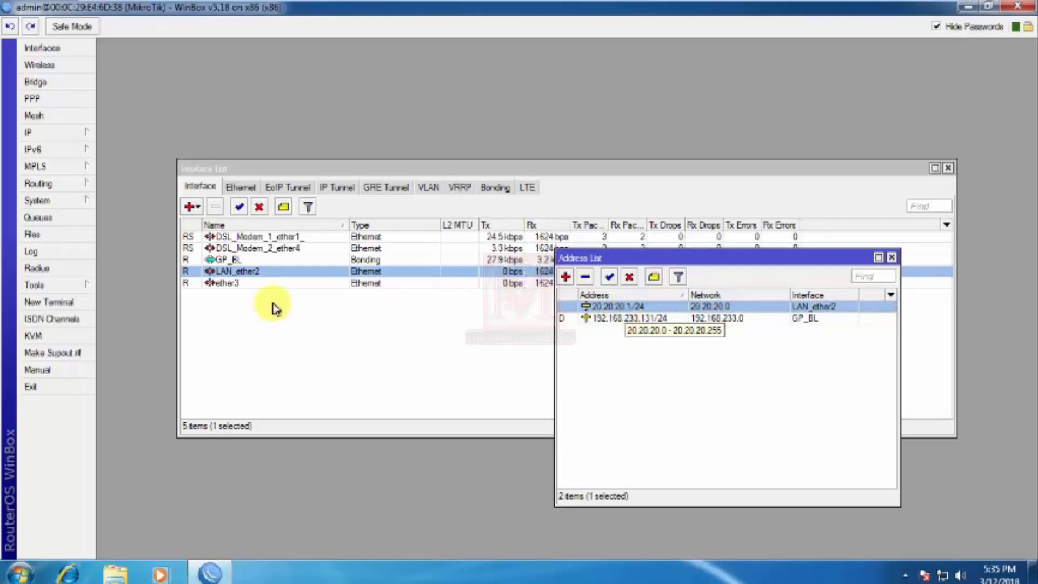
- Add a firewall NAT rule in the srcnat chain for source address 20.20.20.0/24 with the masquerade action
{"action": "left_click", "coordinate": [57, 133]}
{"action": "left_click", "coordinate": [123, 259]}
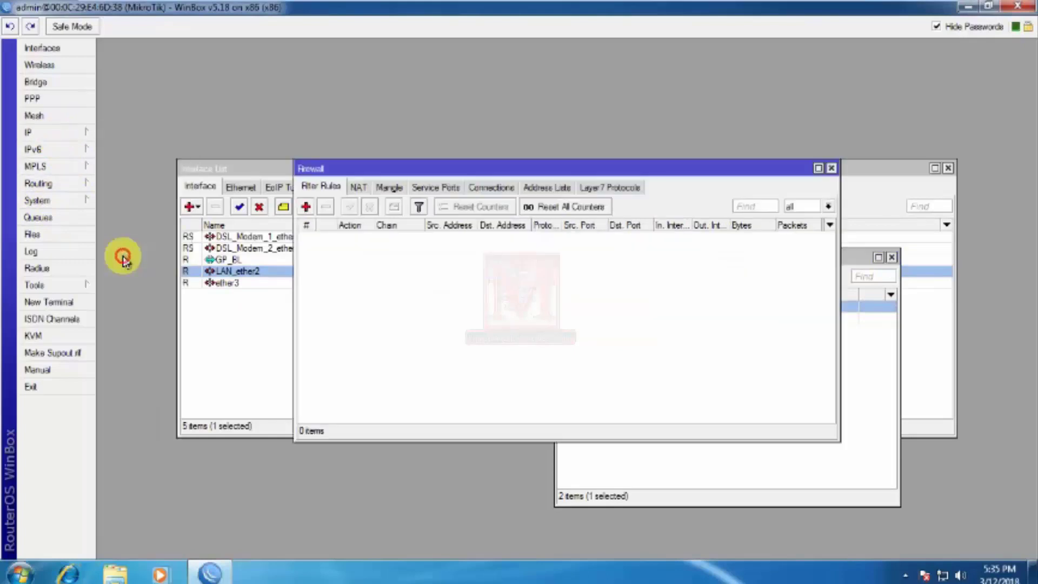
{"action": "left_click", "coordinate": [358, 190]}
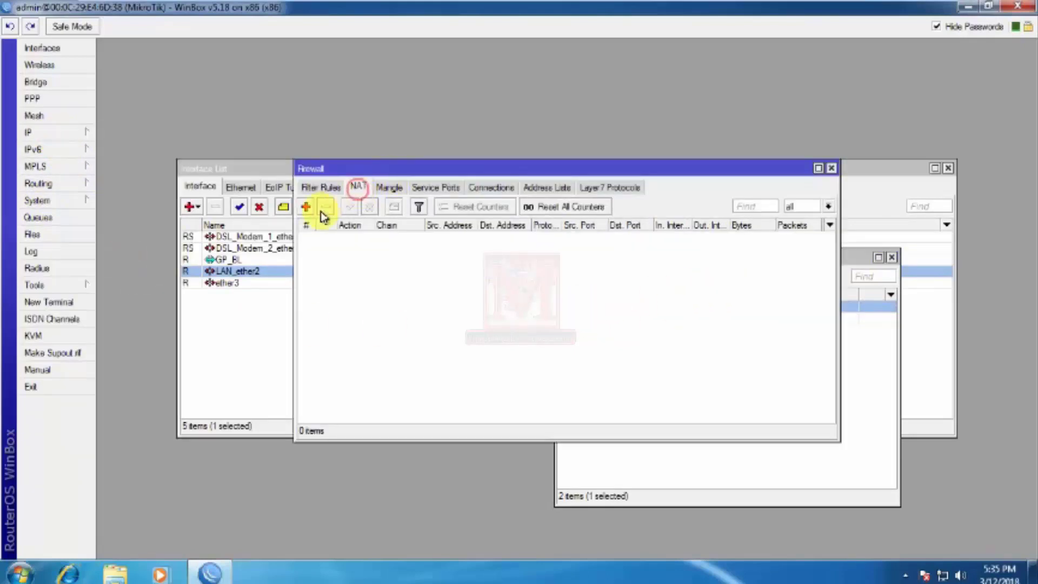
{"action": "left_click", "coordinate": [305, 207]}
{"action": "left_click", "coordinate": [433, 138]}
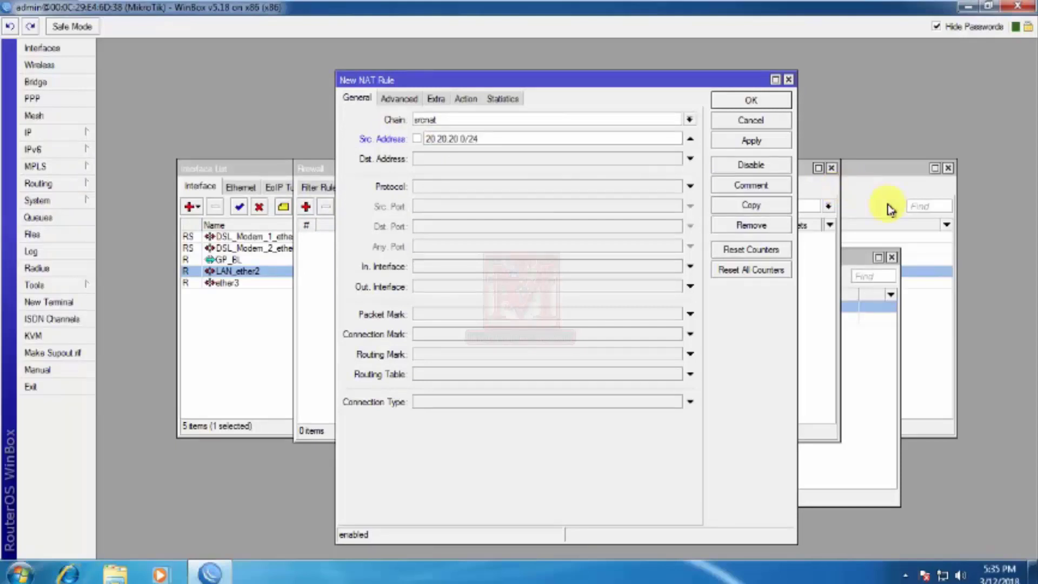
{"action": "left_click", "coordinate": [466, 98]}
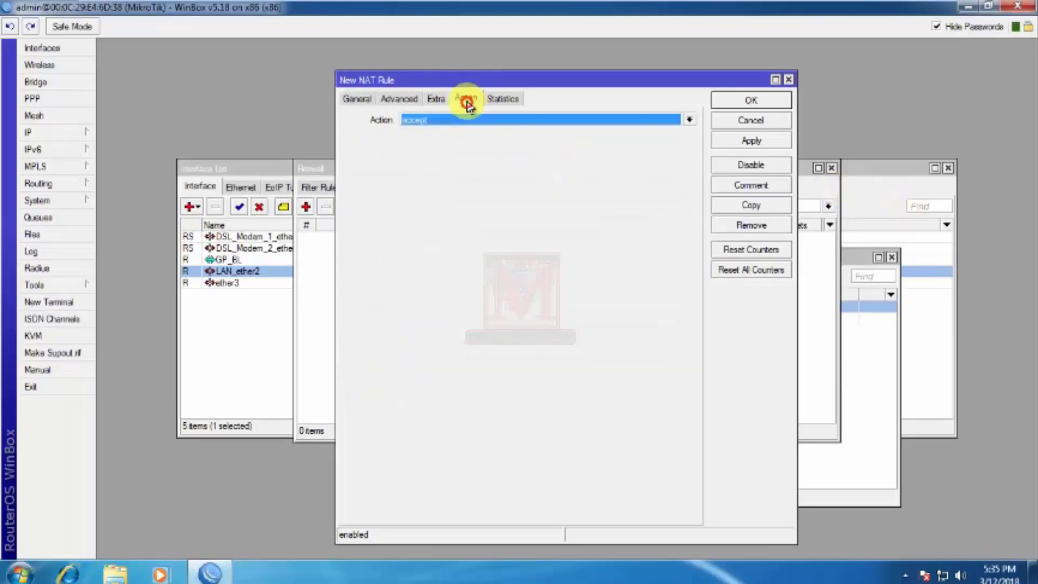
{"action": "left_click", "coordinate": [492, 120]}
{"action": "left_click", "coordinate": [428, 192]}
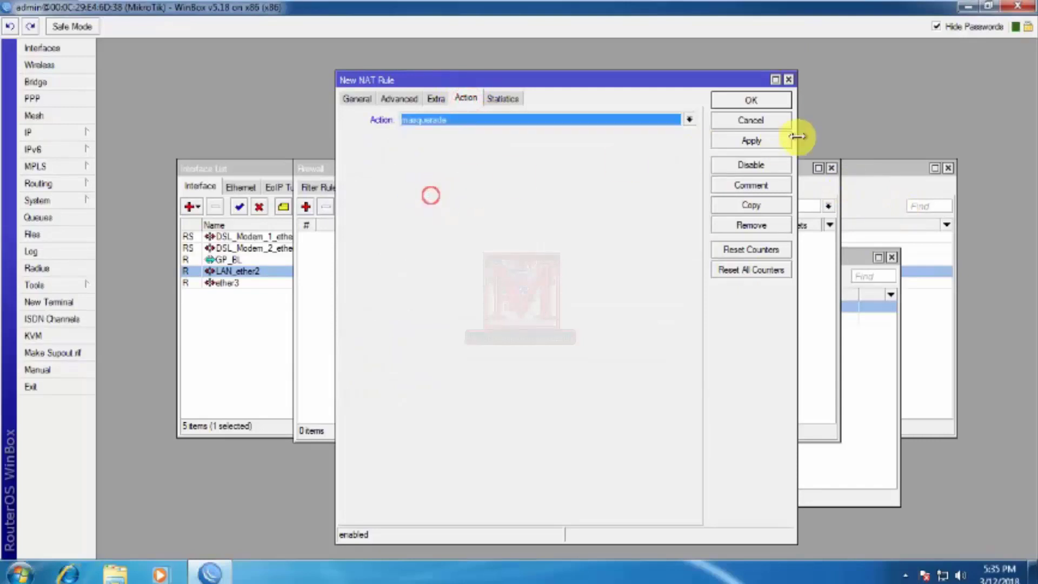
{"action": "left_click", "coordinate": [757, 141]}
{"action": "left_click", "coordinate": [746, 101]}
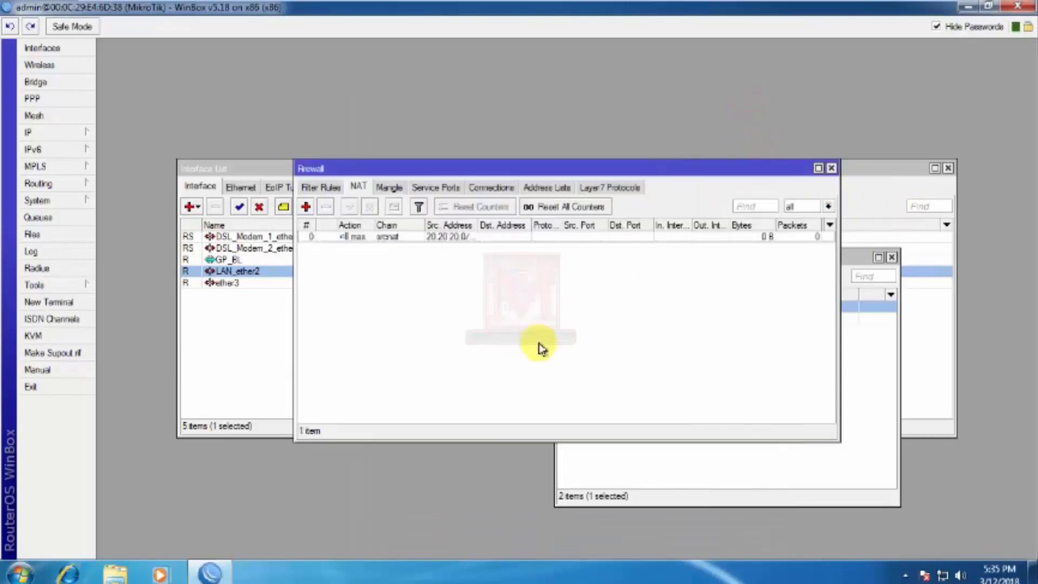
- Widen the NAT list's Src. Address column to read the masquerade rule's full source address
{"action": "left_click", "coordinate": [517, 341]}
{"action": "left_click_drag", "start_coordinate": [477, 226], "coordinate": [552, 225]}
{"action": "left_click", "coordinate": [502, 309]}
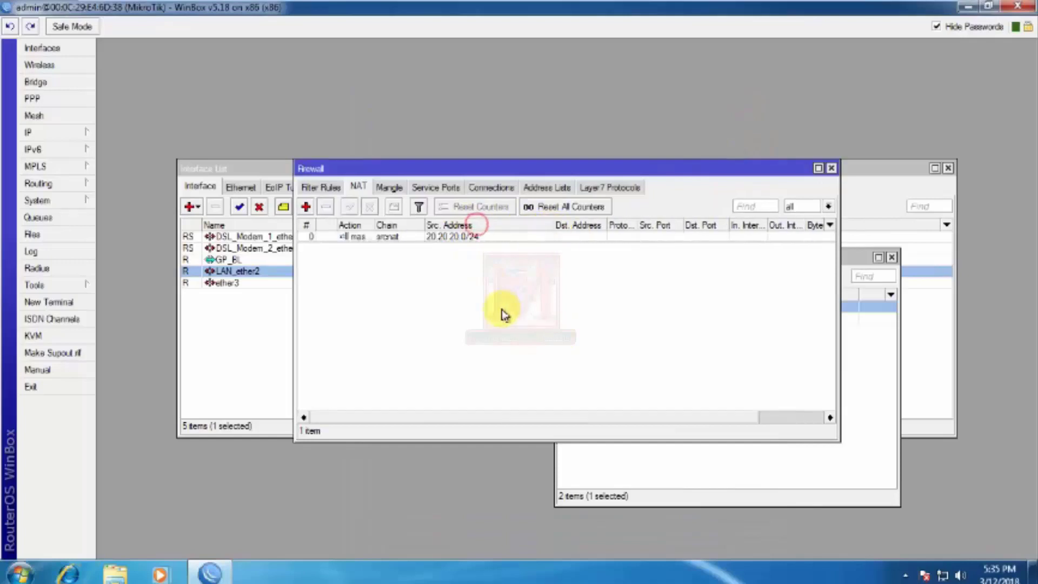
- Open the IP route list and examine the gateway of the default route 0.0.0.0/0
{"action": "left_click", "coordinate": [56, 134]}
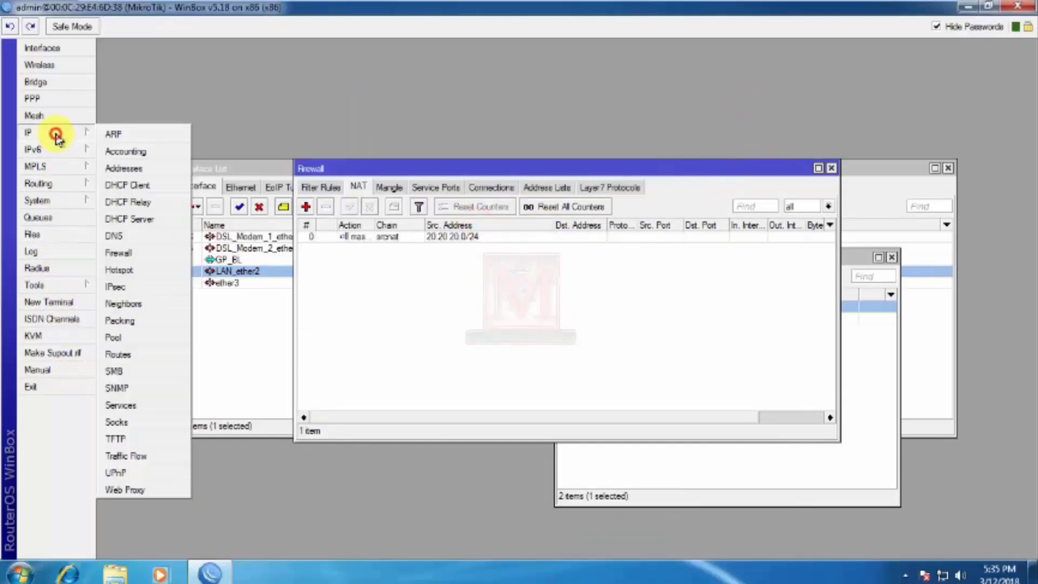
{"action": "left_click", "coordinate": [116, 356]}
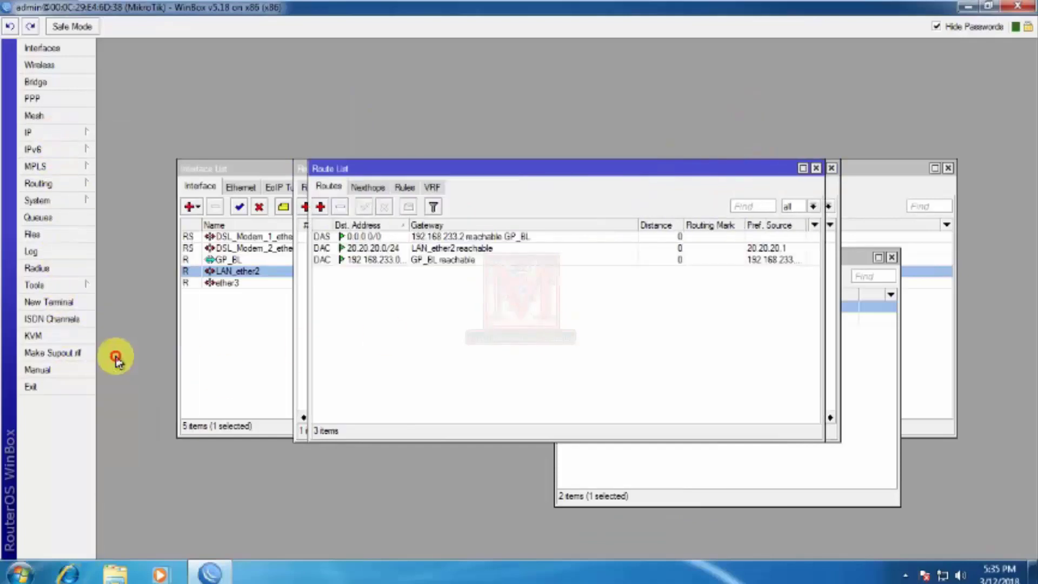
{"action": "left_click", "coordinate": [466, 237]}
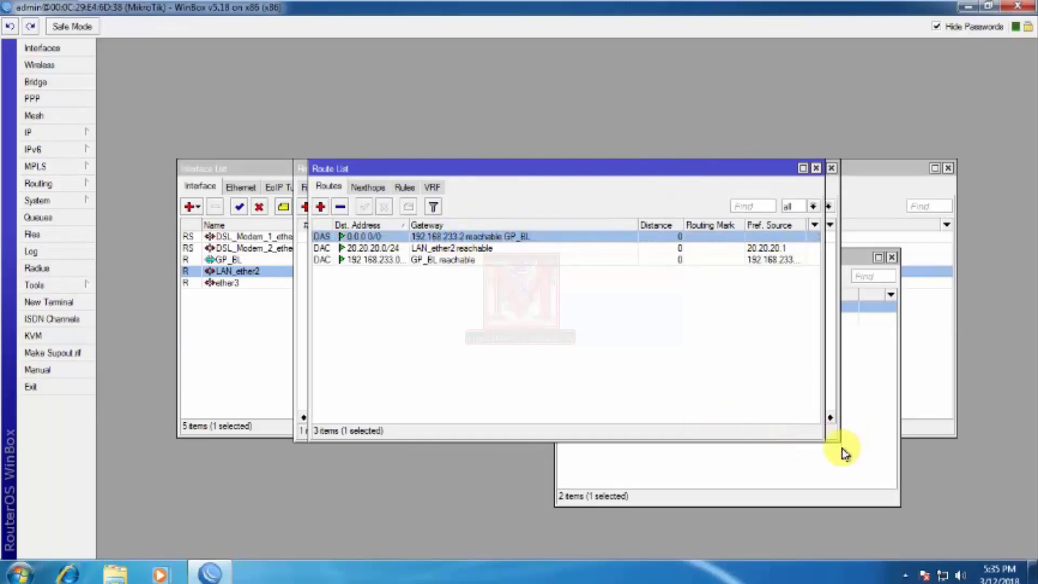
{"action": "left_click_drag", "start_coordinate": [667, 170], "coordinate": [701, 223]}
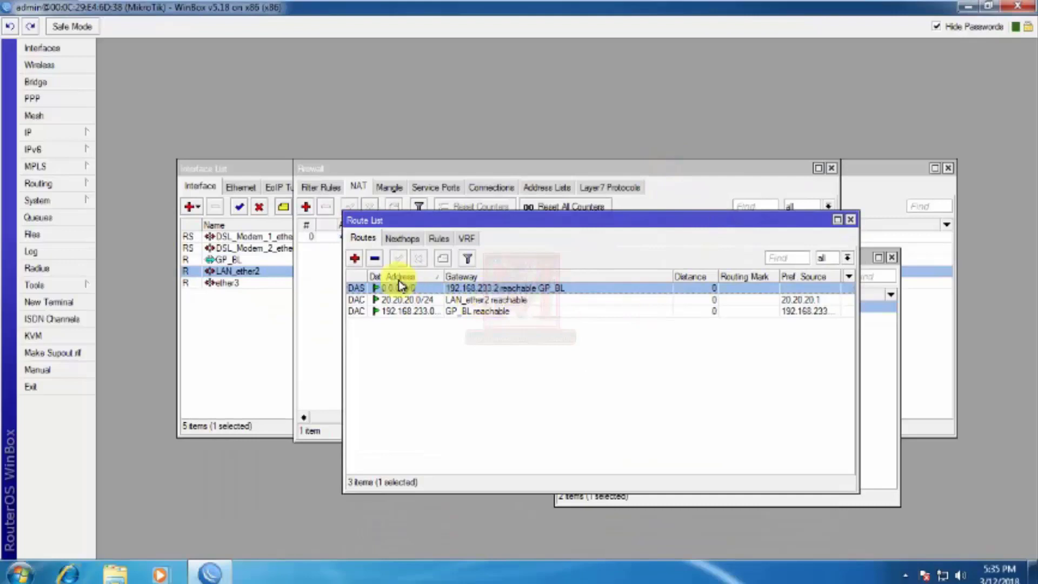
{"action": "left_click", "coordinate": [506, 283]}
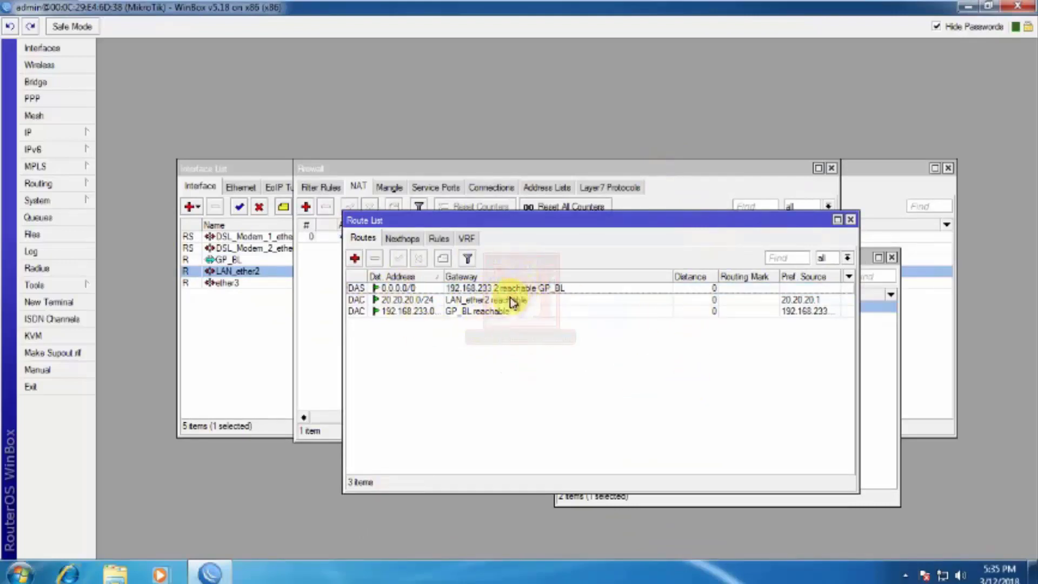
{"action": "left_click", "coordinate": [514, 287]}
{"action": "left_click", "coordinate": [502, 368]}
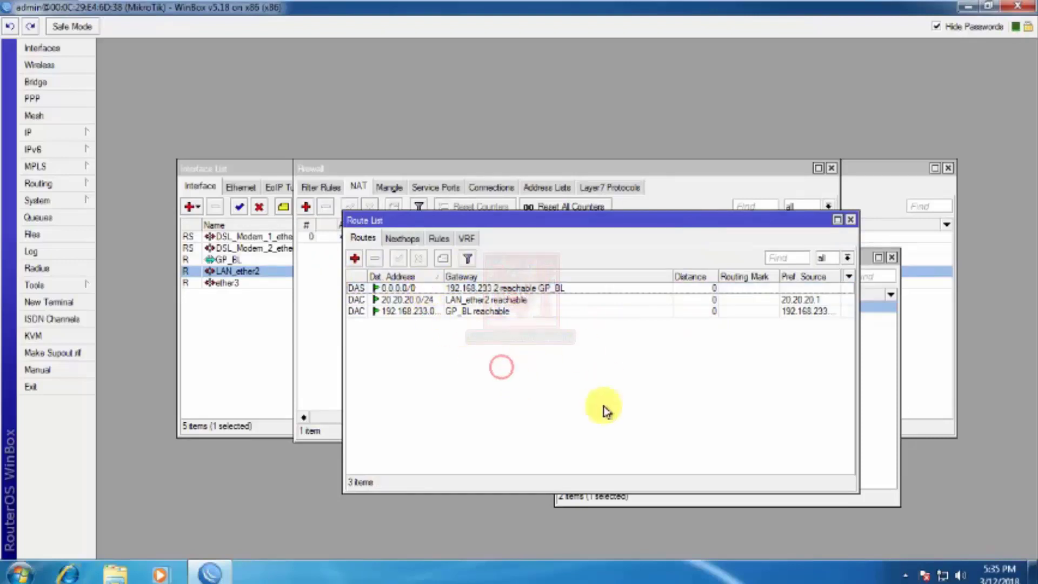
{"action": "left_click", "coordinate": [354, 258]}
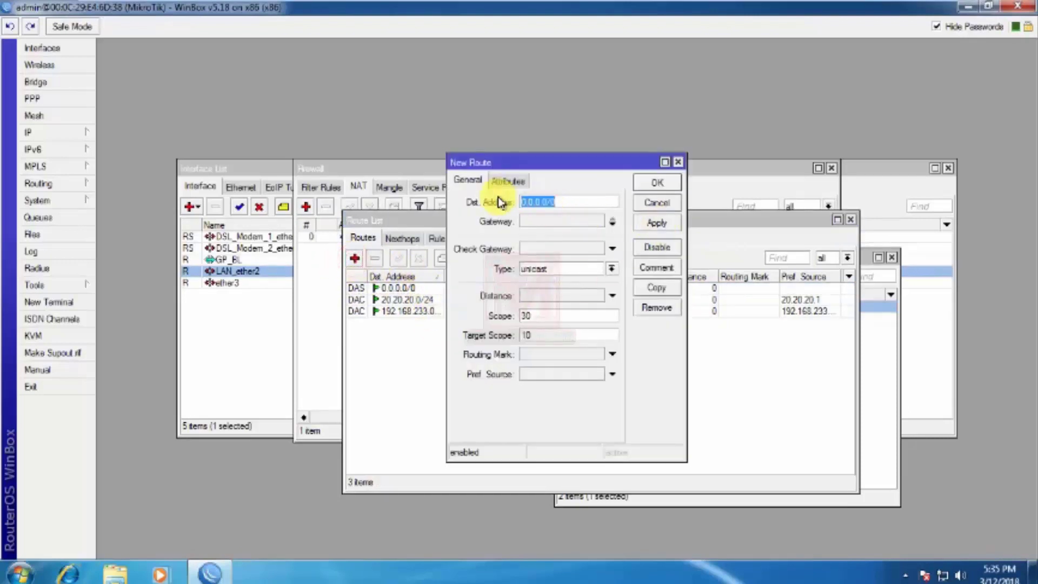
{"action": "left_click", "coordinate": [546, 221]}
{"action": "type", "text": "0.0.0.0"}
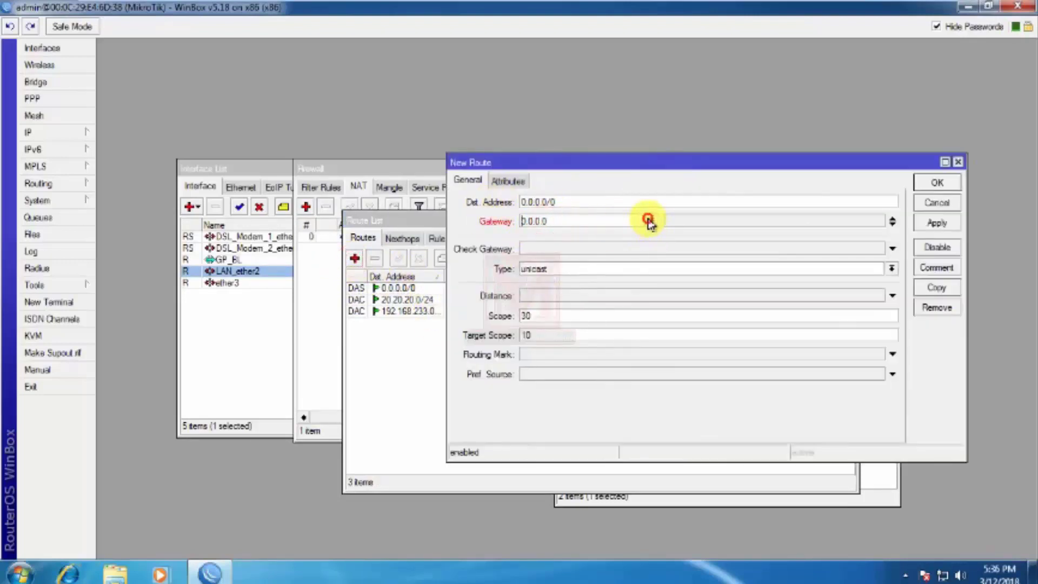
{"action": "left_click", "coordinate": [649, 222]}
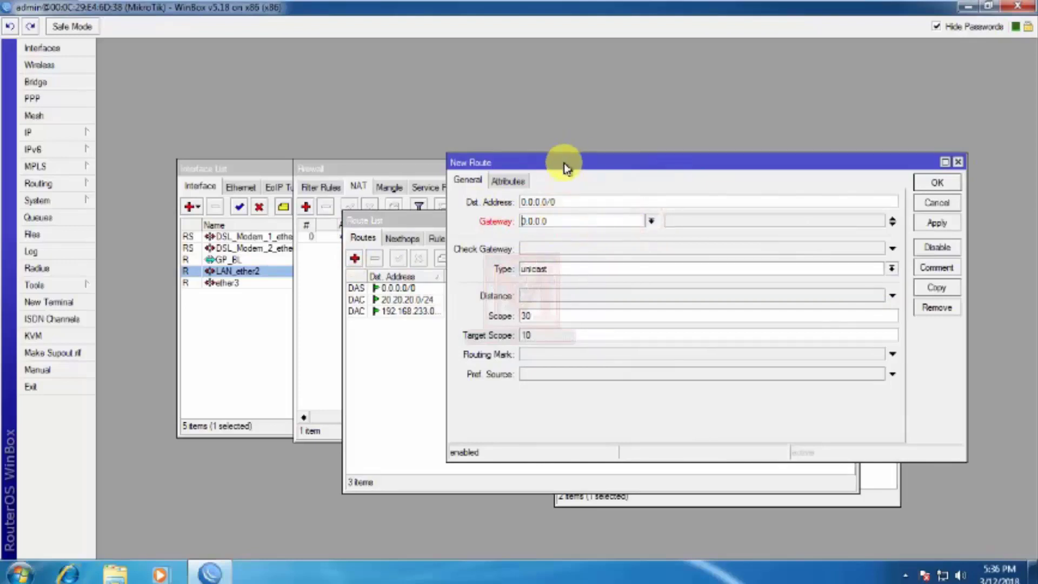
{"action": "left_click_drag", "start_coordinate": [564, 167], "coordinate": [768, 222]}
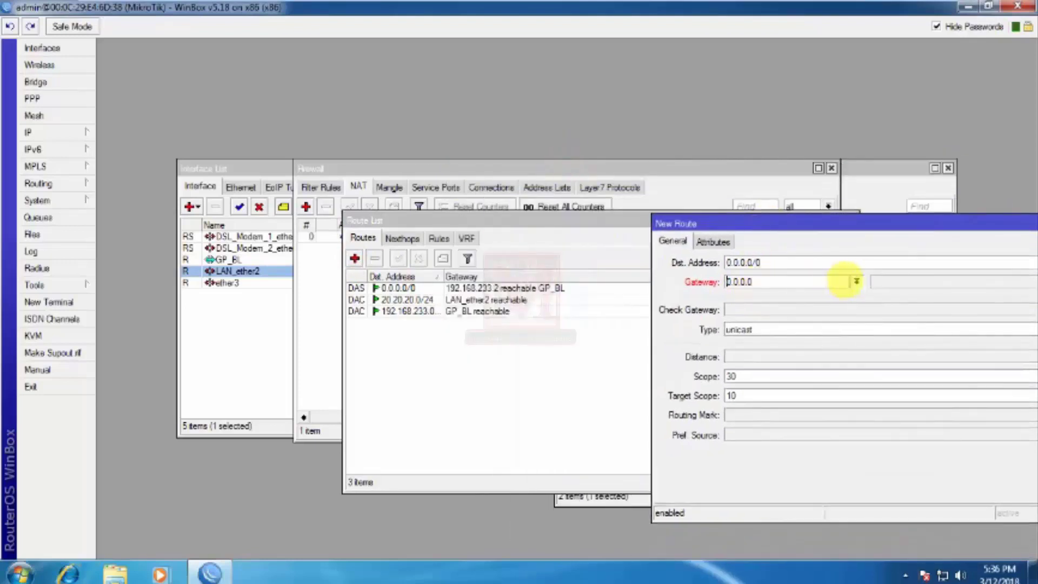
{"action": "left_click", "coordinate": [856, 281]}
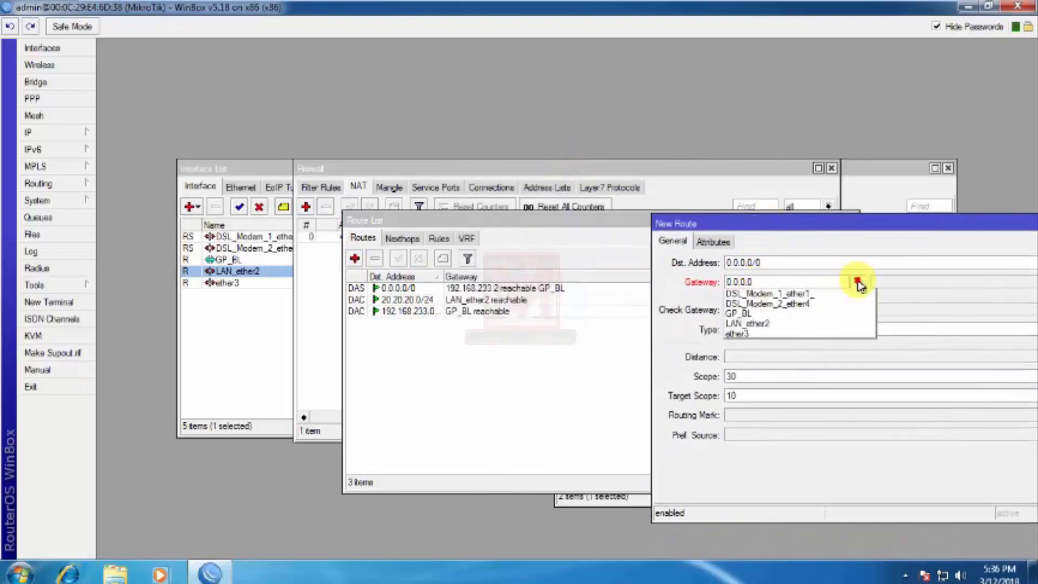
{"action": "left_click", "coordinate": [742, 316]}
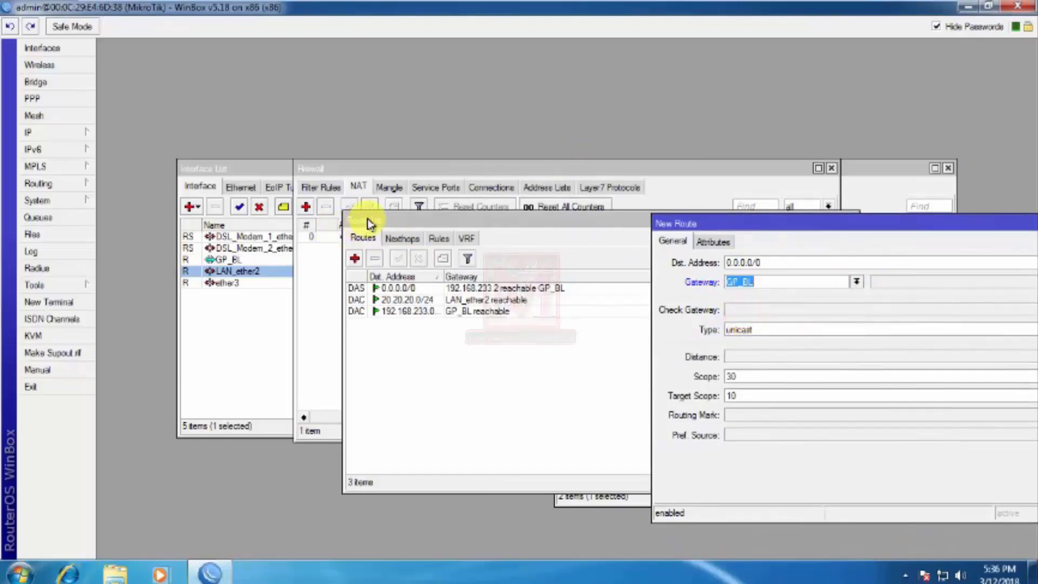
{"action": "left_click", "coordinate": [226, 172]}
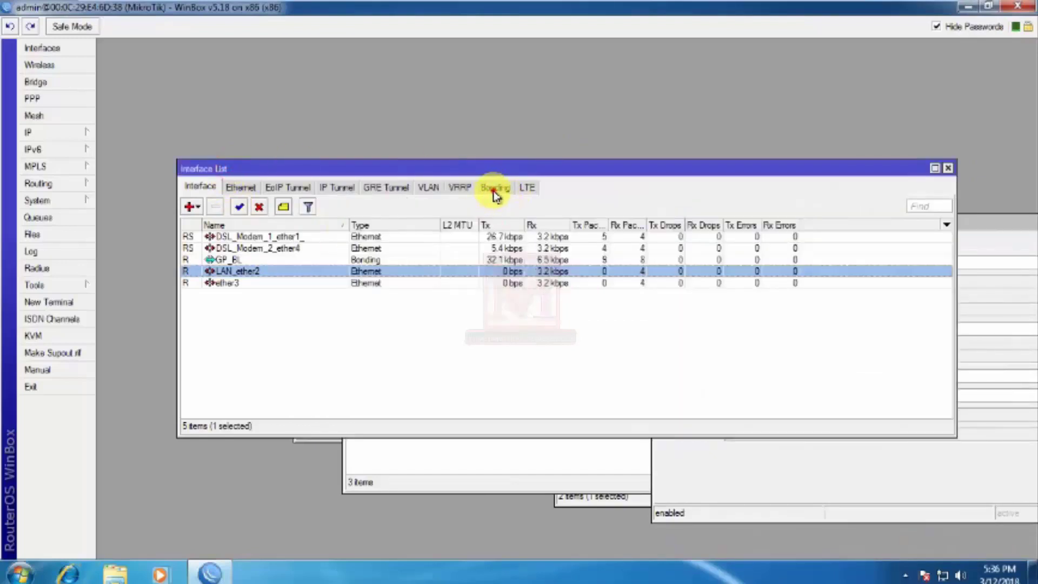
{"action": "left_click", "coordinate": [491, 190]}
{"action": "left_click", "coordinate": [245, 238]}
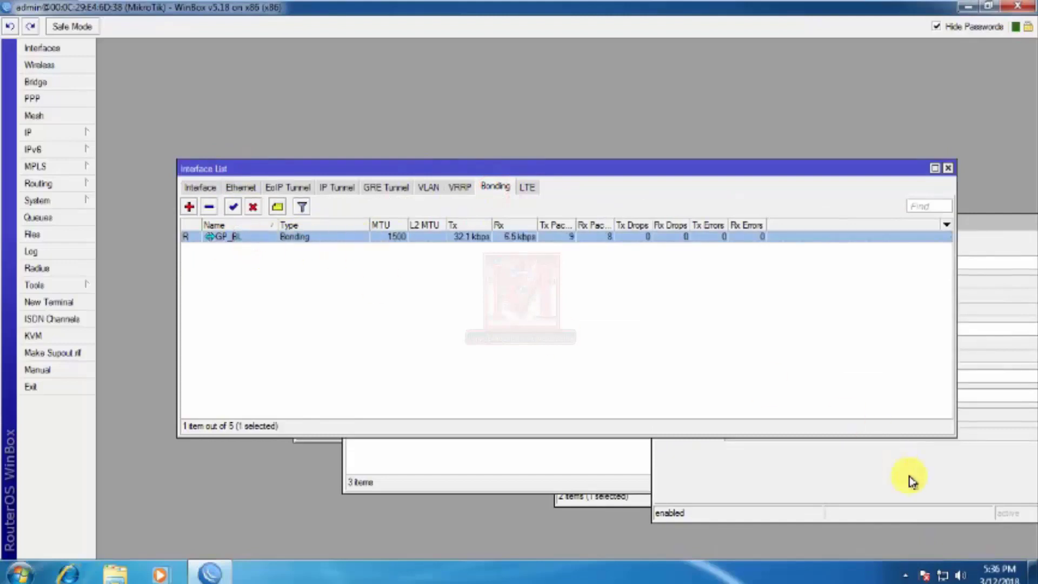
{"action": "left_click", "coordinate": [850, 486]}
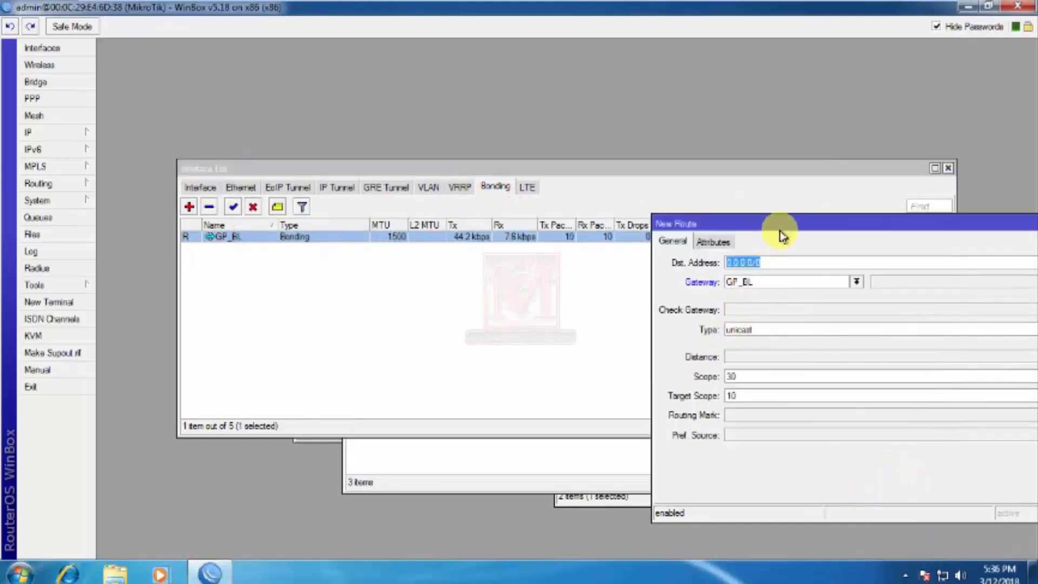
{"action": "left_click_drag", "start_coordinate": [768, 224], "coordinate": [378, 226]}
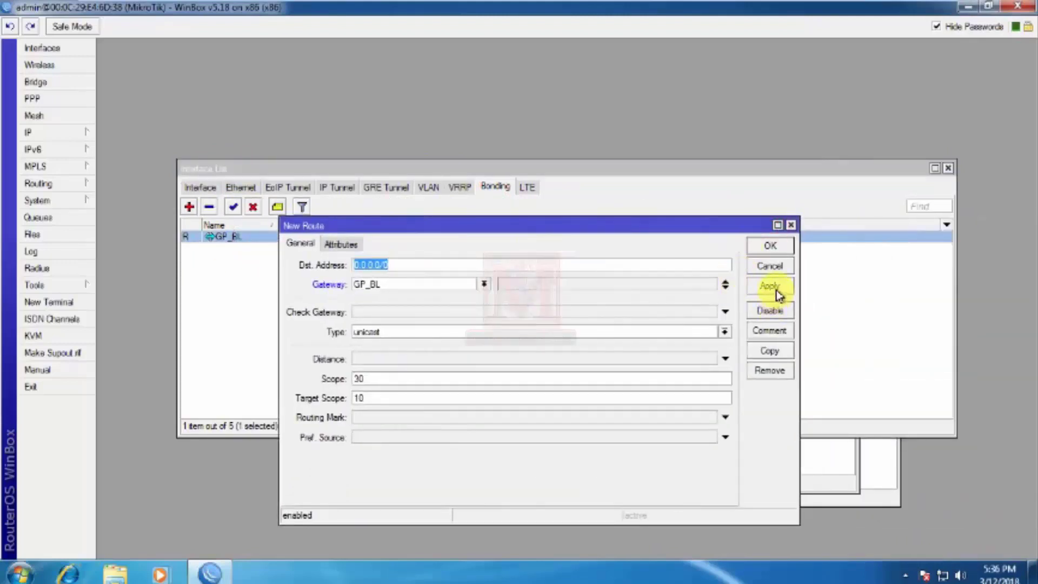
{"action": "left_click", "coordinate": [770, 269]}
- Widen the route list's Dst. Address column and examine the default route and the LAN_ether2 route
{"action": "left_click", "coordinate": [636, 459]}
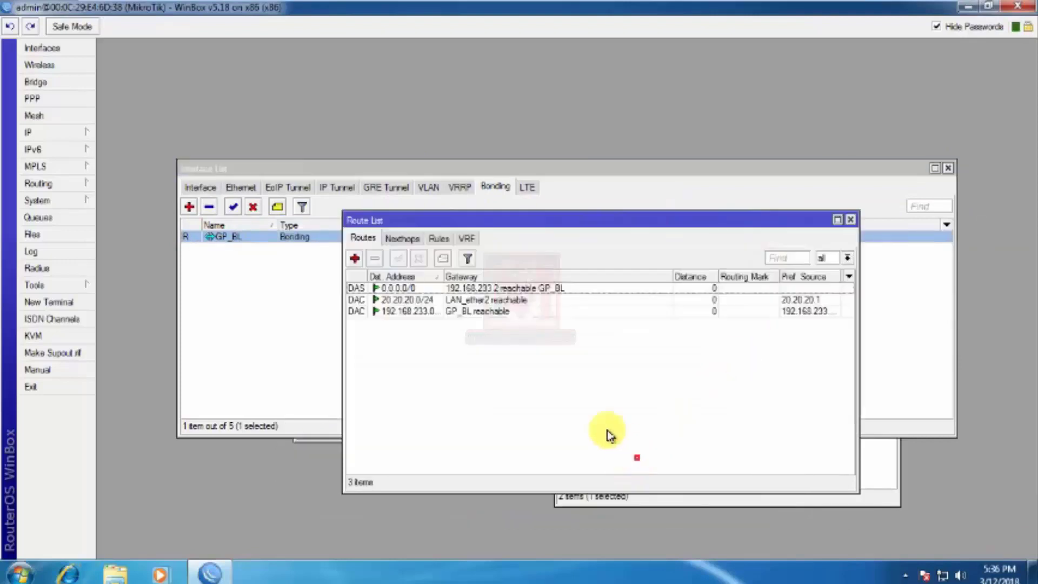
{"action": "left_click", "coordinate": [560, 289]}
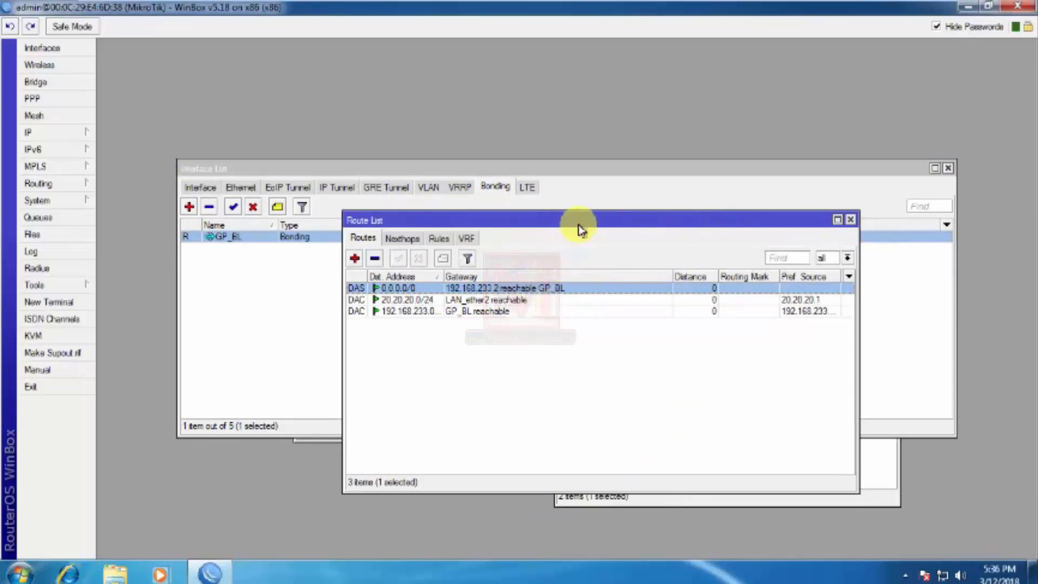
{"action": "left_click_drag", "start_coordinate": [533, 228], "coordinate": [490, 184]}
{"action": "left_click", "coordinate": [541, 338]}
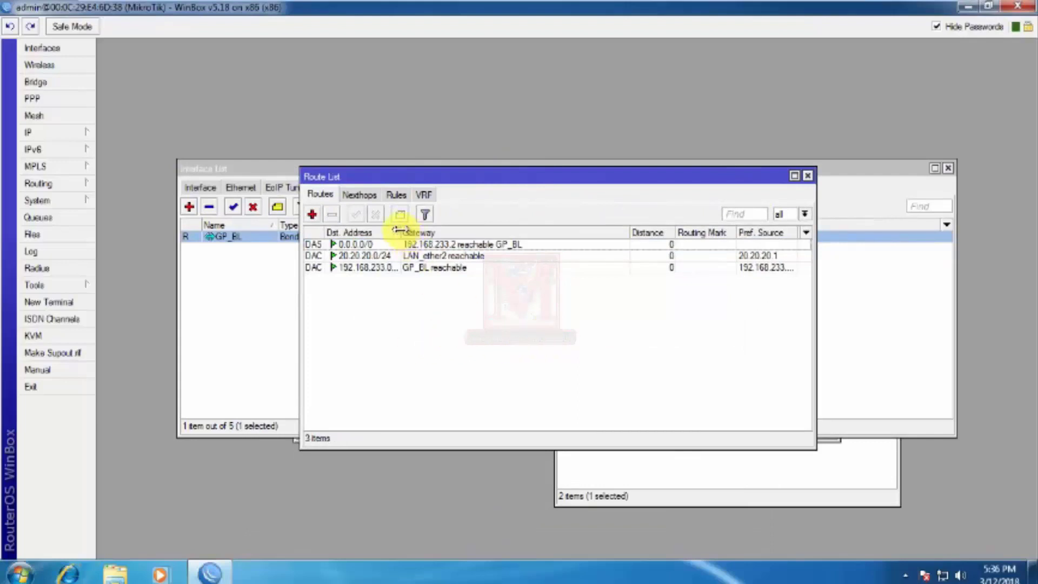
{"action": "left_click_drag", "start_coordinate": [401, 233], "coordinate": [528, 233]}
{"action": "left_click", "coordinate": [437, 344]}
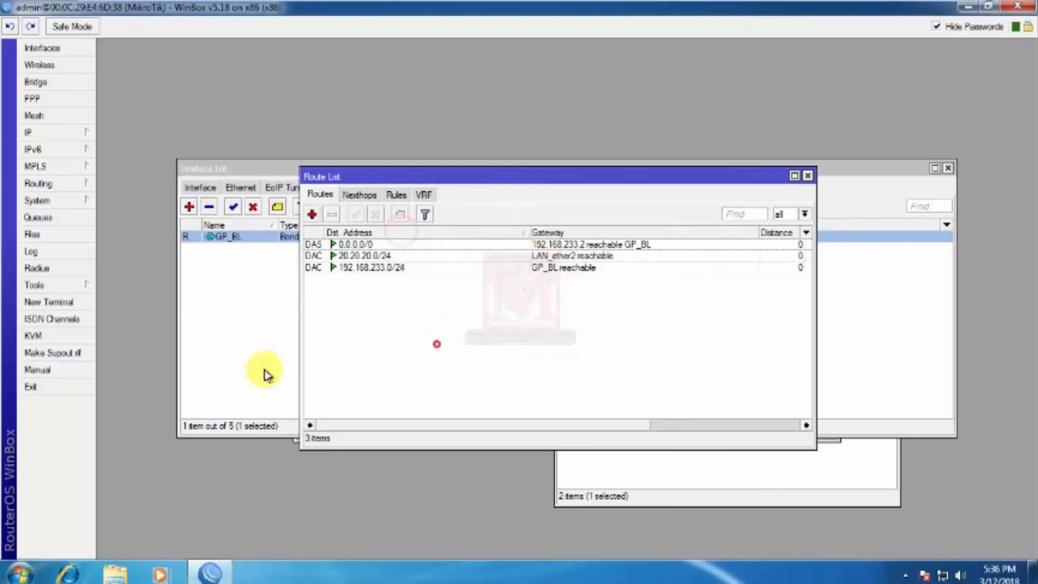
{"action": "left_click", "coordinate": [359, 256]}
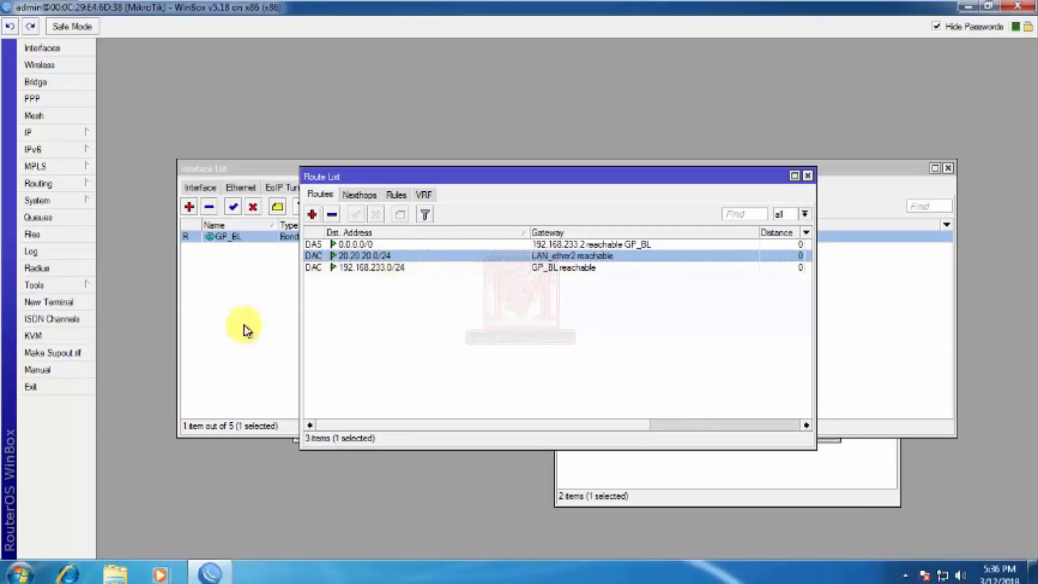
- Ping 8.8.8.8 from a new router terminal to test the internet connection
{"action": "left_click", "coordinate": [51, 302]}
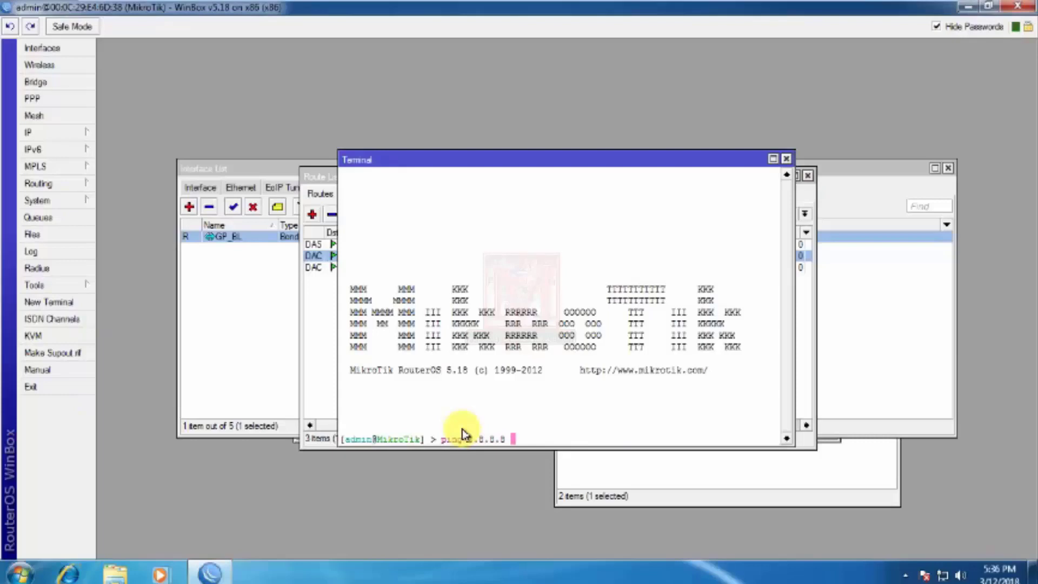
{"action": "key", "text": "Return"}
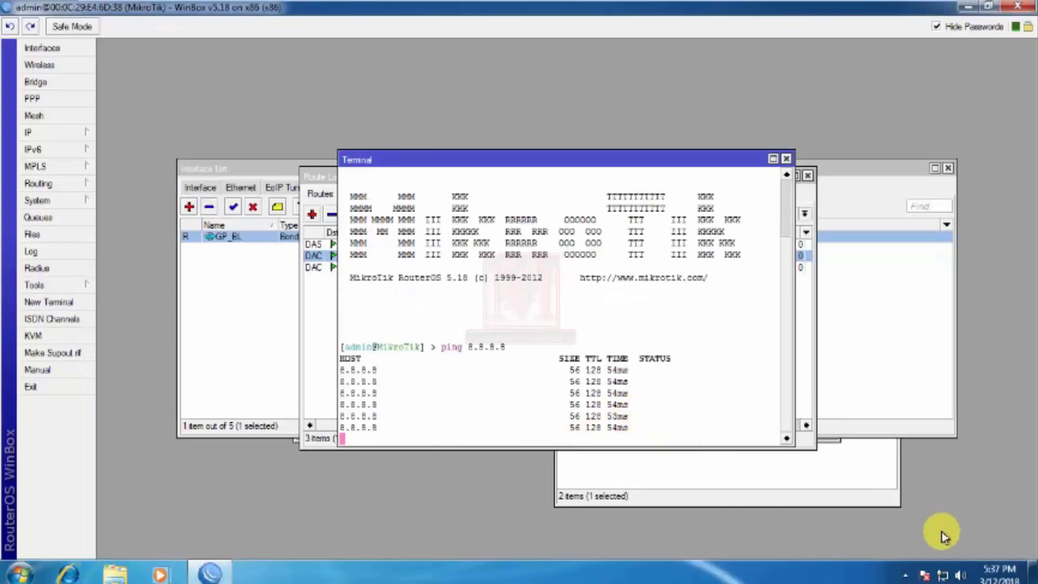
- Open the TCP/IPv4 properties of the client's Local Area Connection from the Network and Sharing Center
{"action": "right_click", "coordinate": [943, 577]}
{"action": "left_click", "coordinate": [906, 561]}
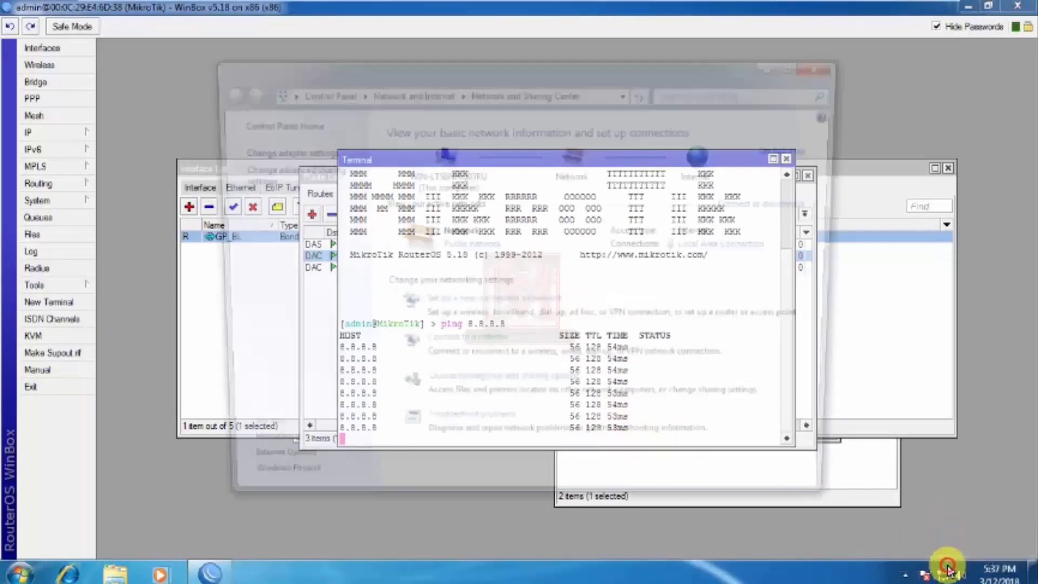
{"action": "left_click", "coordinate": [720, 246]}
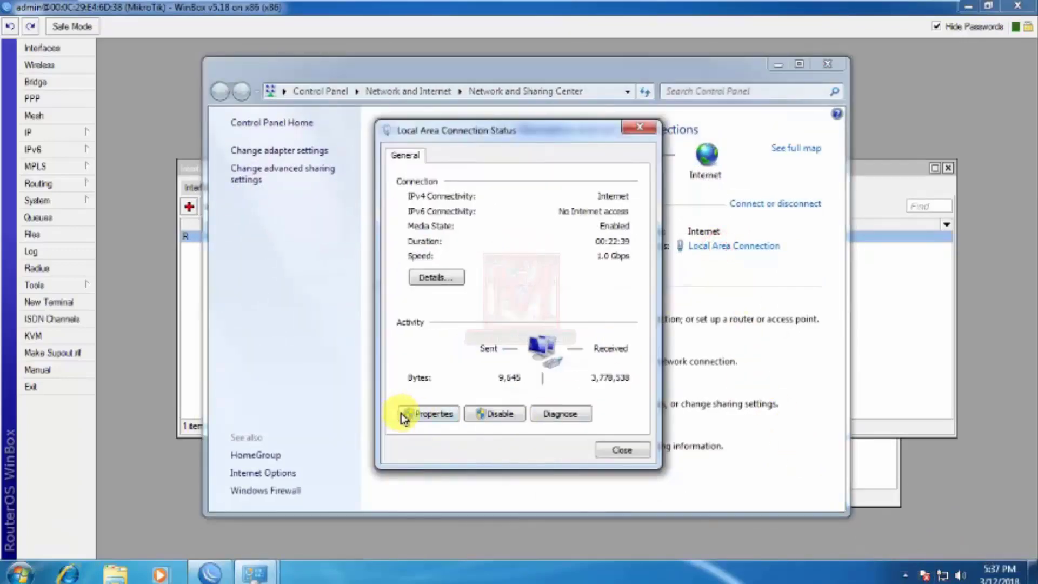
{"action": "left_click", "coordinate": [436, 413]}
{"action": "double_click", "coordinate": [486, 386]}
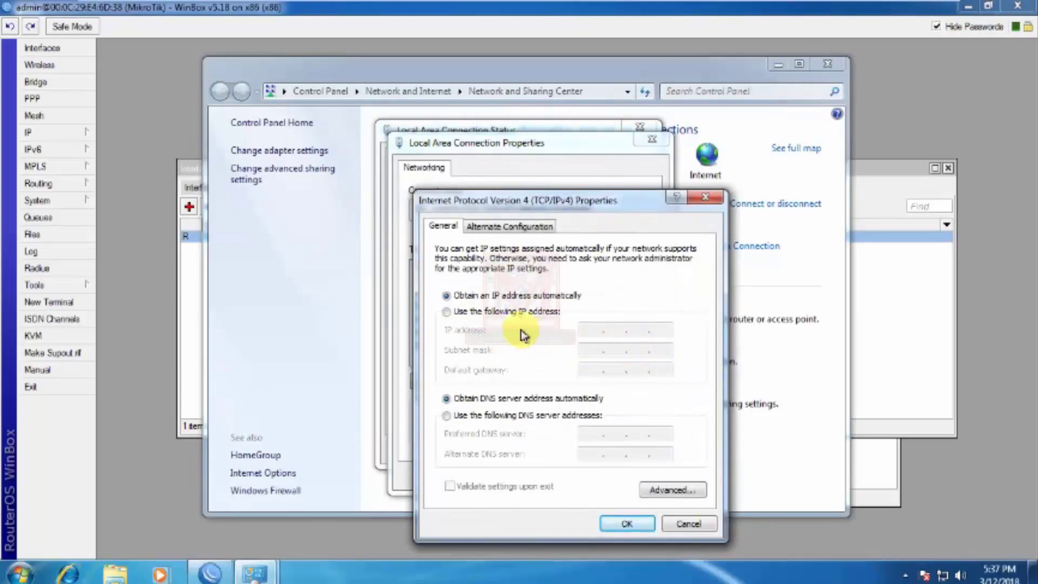
- Assign the client the static IP address 20.20.20.5 with subnet mask 255.255.255.0
{"action": "left_click", "coordinate": [505, 316]}
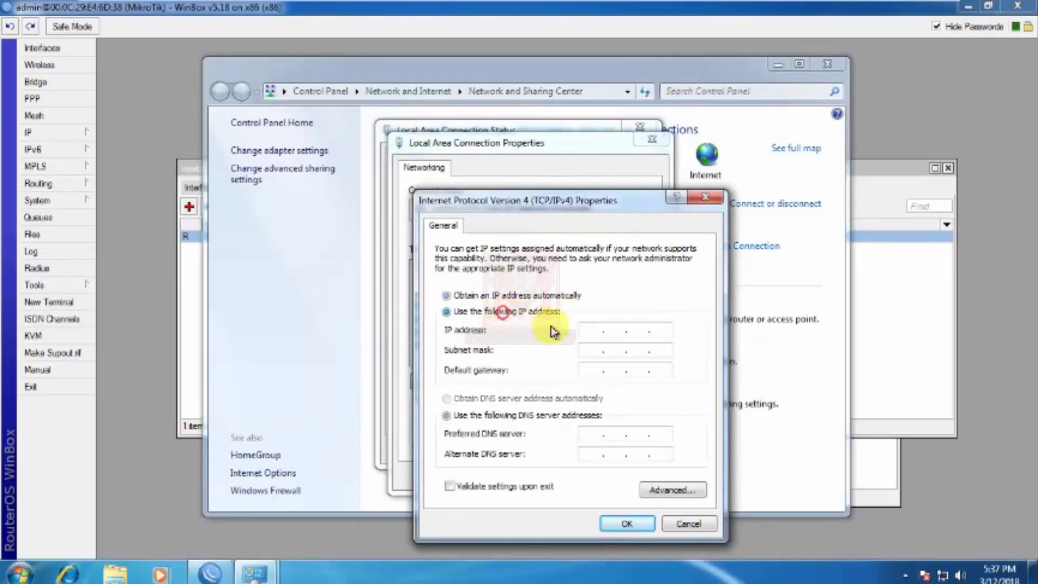
{"action": "left_click", "coordinate": [590, 331]}
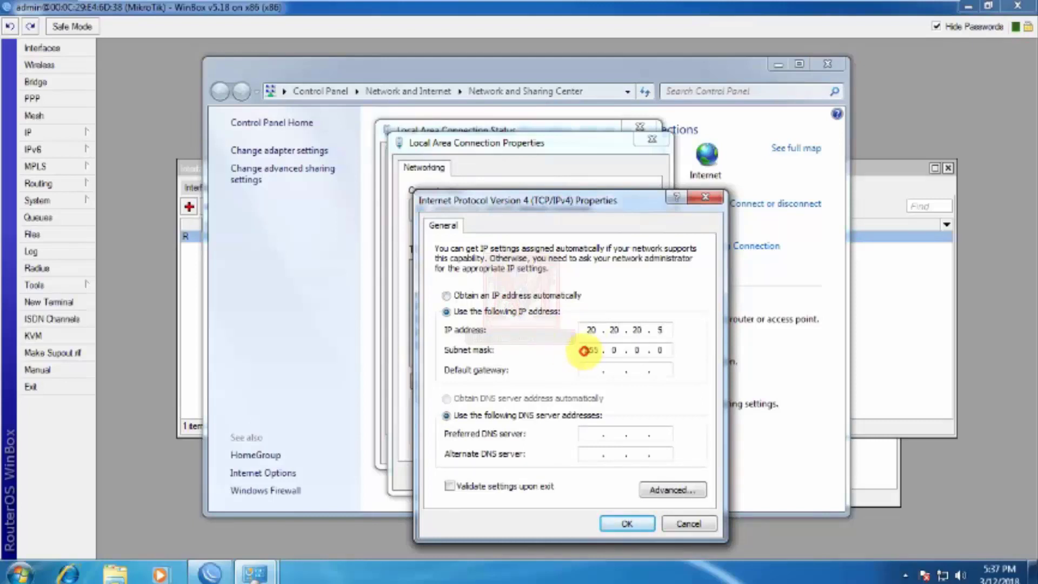
{"action": "left_click", "coordinate": [614, 350]}
{"action": "type", "text": "255 . 2"}
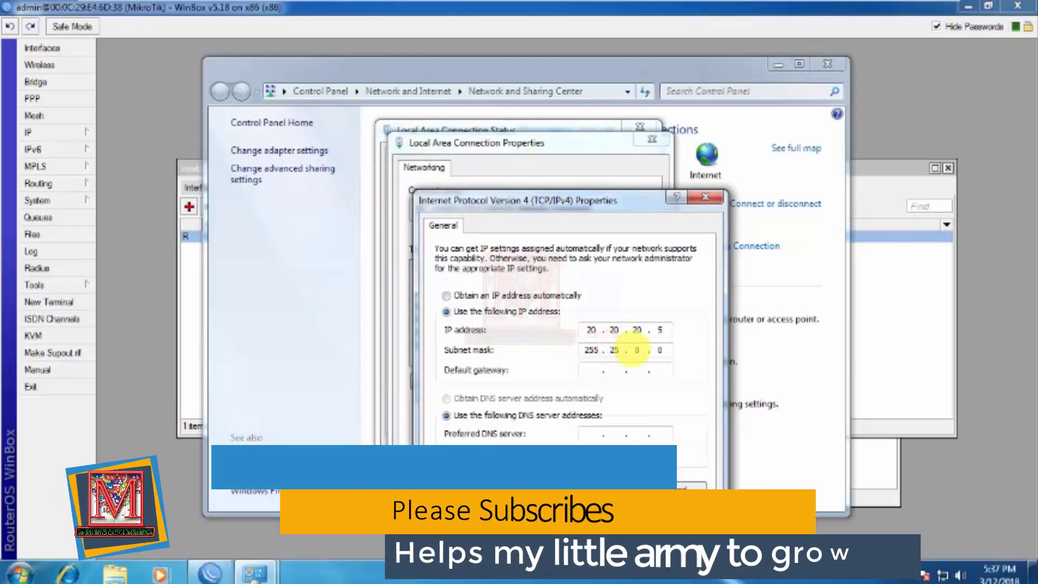
{"action": "type", "text": "55"}
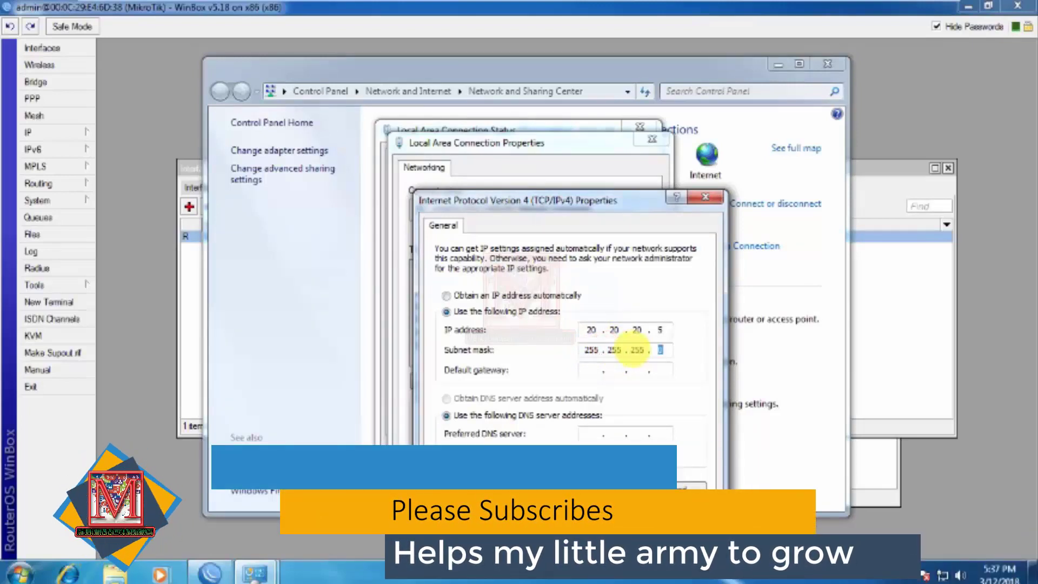
- Enter default gateway 202.20.20.1 and preferred DNS server 8.8.8.8, and try to apply the IPv4 settings
{"action": "left_click", "coordinate": [584, 372]}
{"action": "type", "text": "2025"}
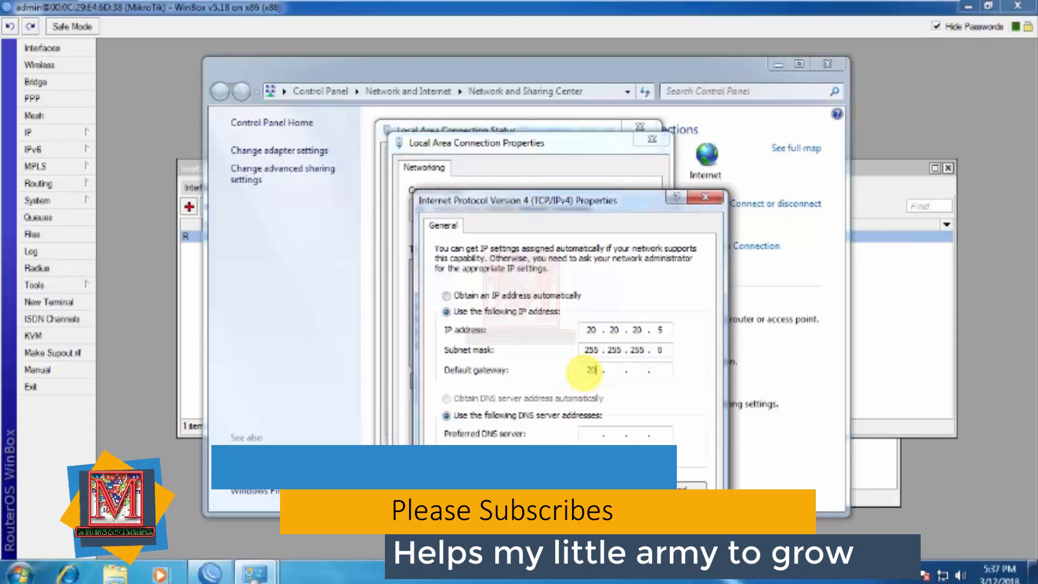
{"action": "key", "text": "BackSpace"}
{"action": "type", "text": "20.20."}
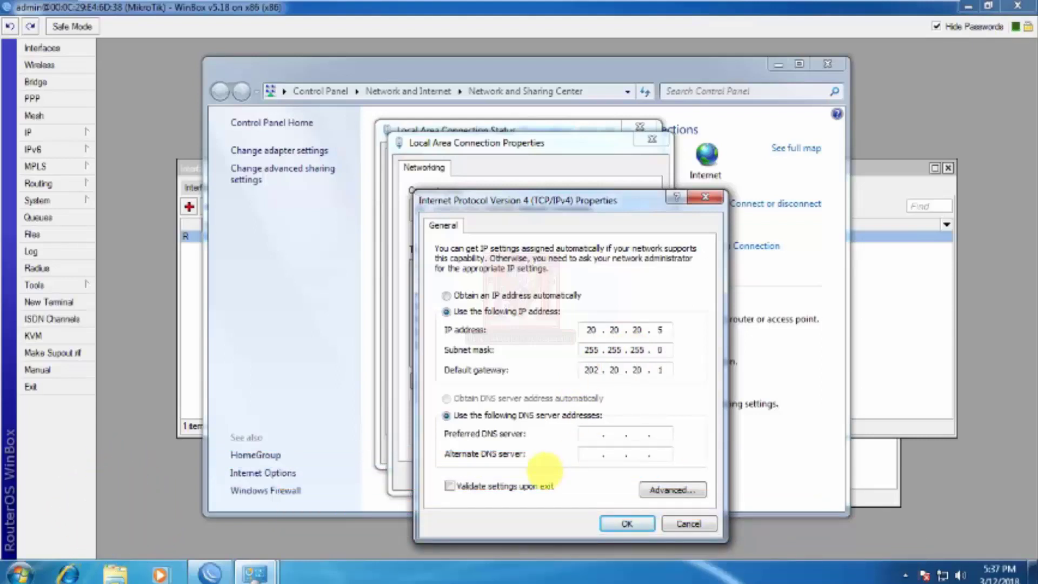
{"action": "left_click", "coordinate": [586, 433]}
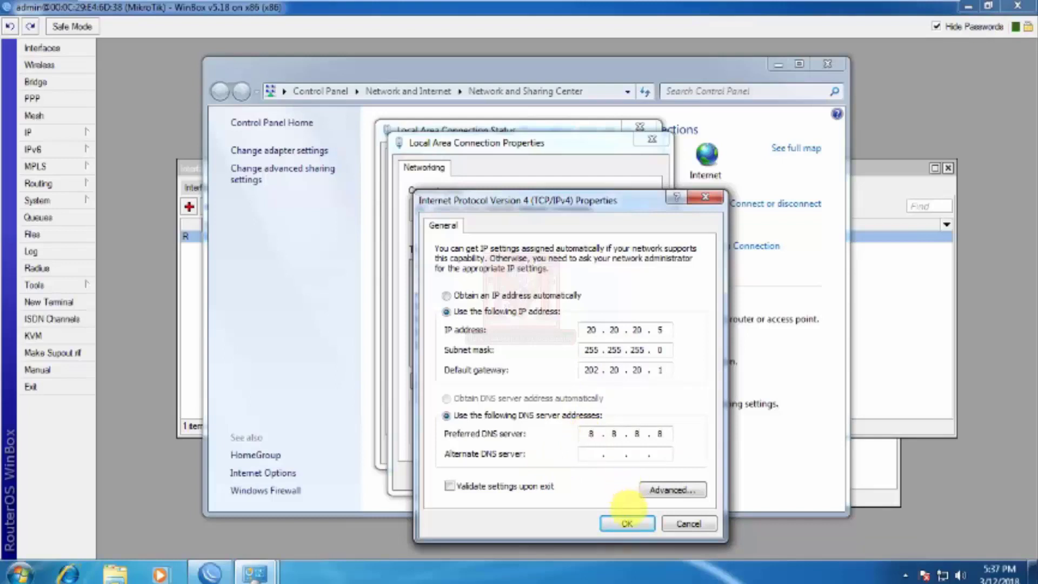
{"action": "left_click", "coordinate": [626, 525]}
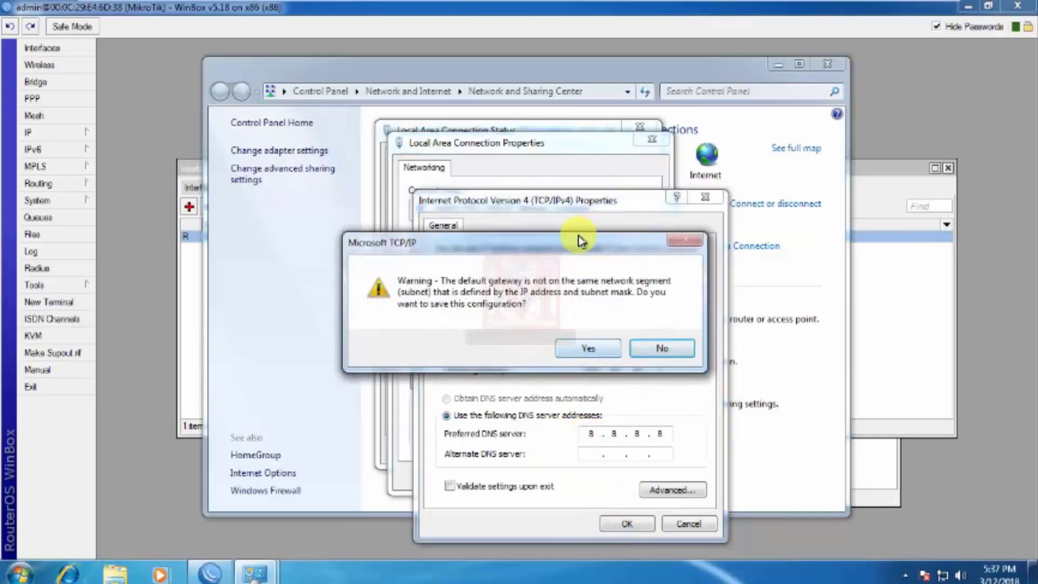
- Decline saving the mismatched gateway, set the default gateway to 20.20.20.1, and apply the connection properties
{"action": "left_click_drag", "start_coordinate": [580, 239], "coordinate": [377, 216]}
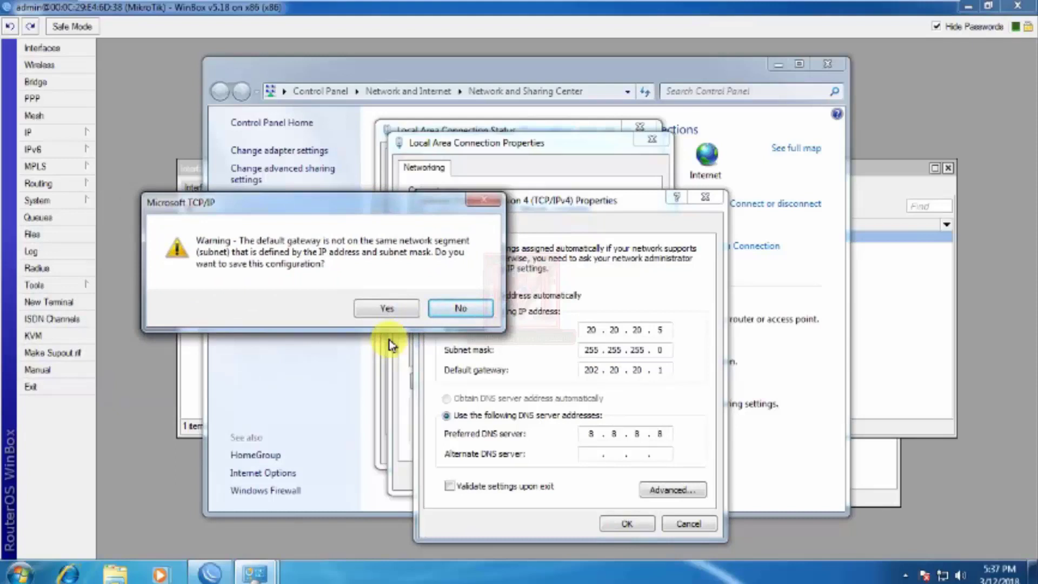
{"action": "left_click", "coordinate": [475, 316]}
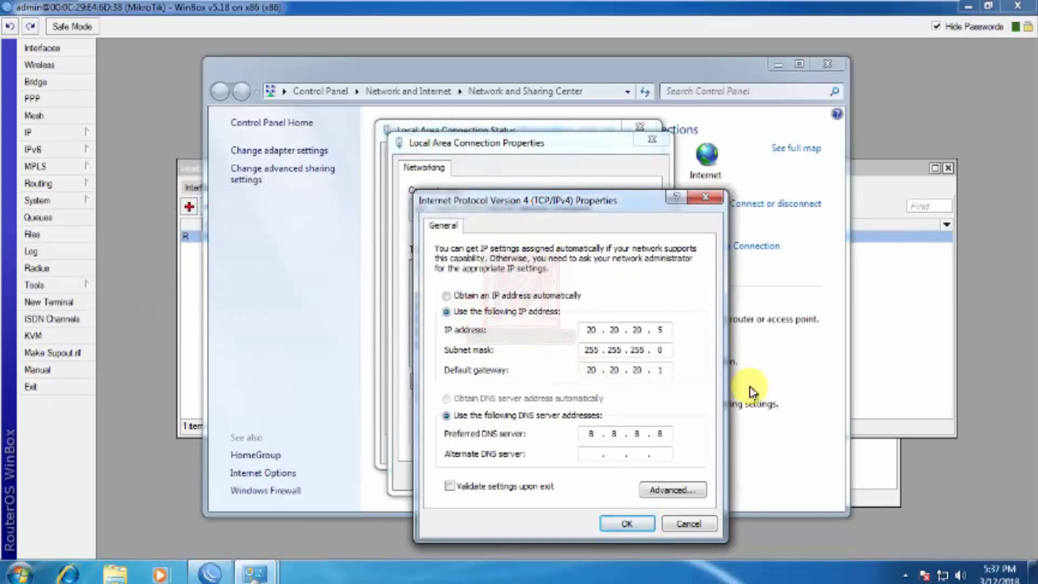
{"action": "left_click", "coordinate": [633, 523]}
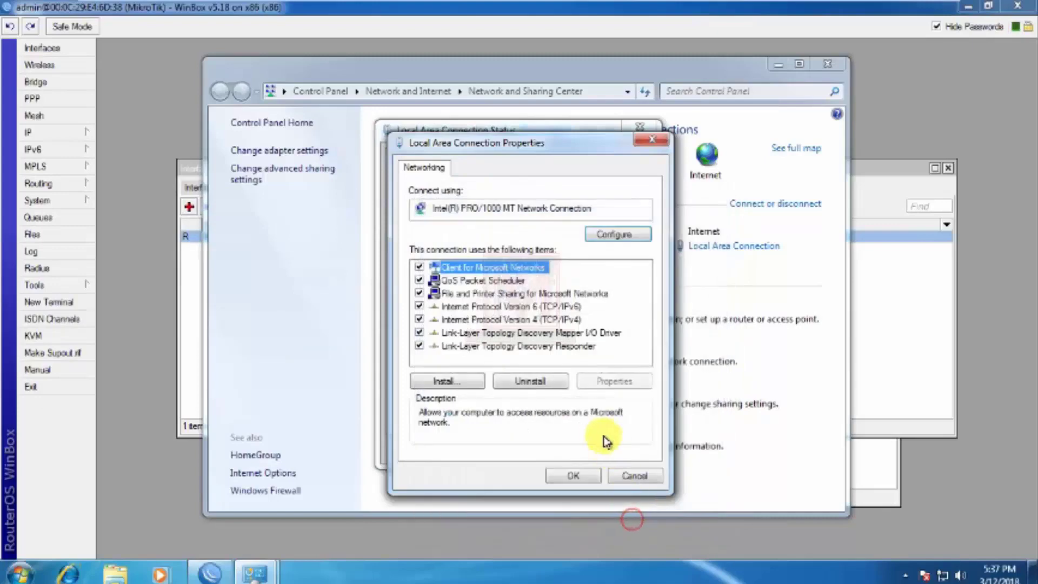
{"action": "left_click", "coordinate": [589, 479]}
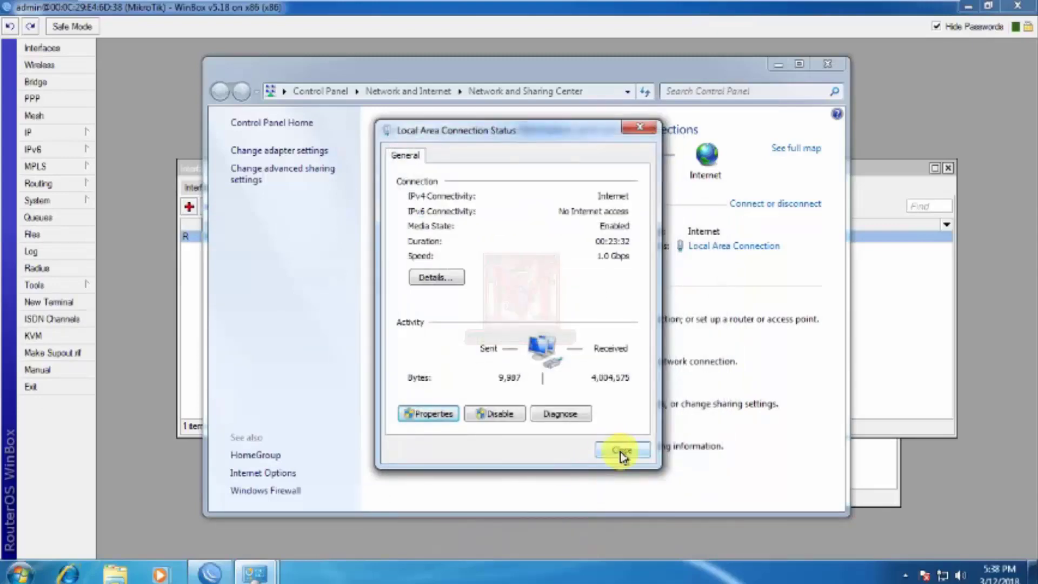
- Close the connection status and set the new network's location to Public network
{"action": "left_click", "coordinate": [621, 452]}
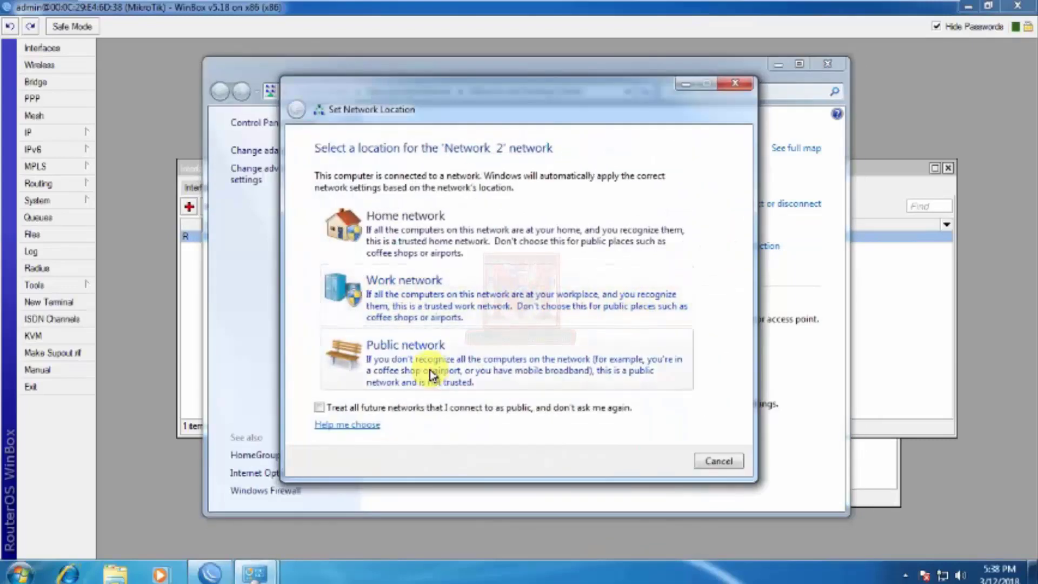
{"action": "left_click", "coordinate": [431, 375]}
{"action": "left_click", "coordinate": [725, 463]}
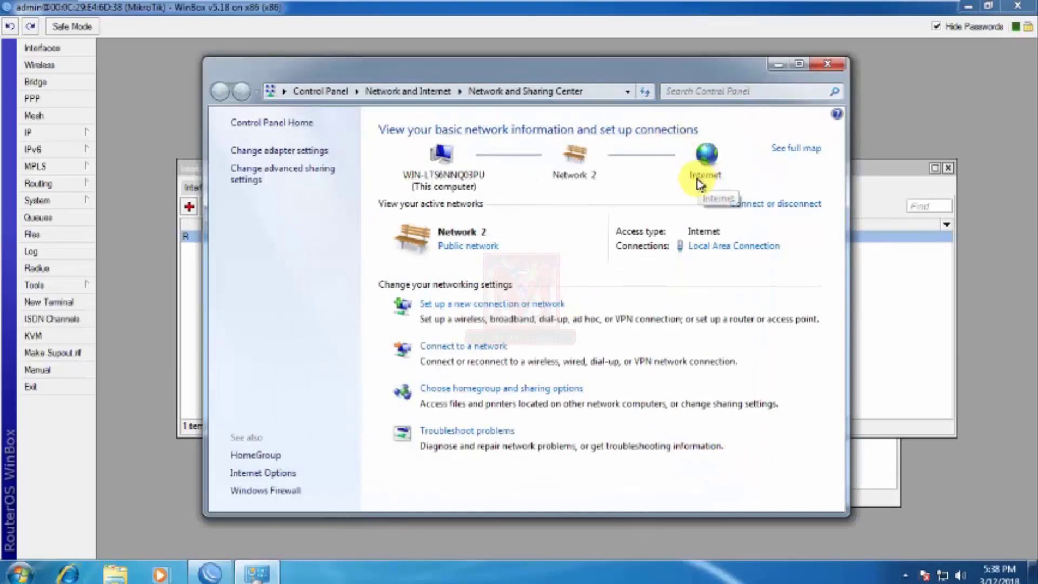
- Switch to Internet Explorer, maximize its window, and postpone the browser's welcome setup
{"action": "left_click", "coordinate": [67, 573]}
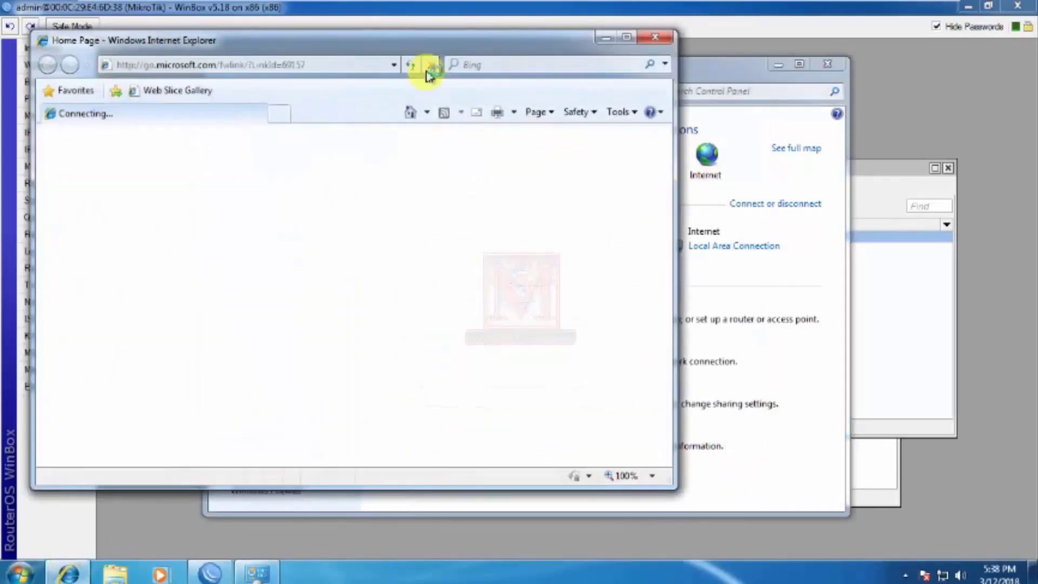
{"action": "left_click", "coordinate": [634, 36]}
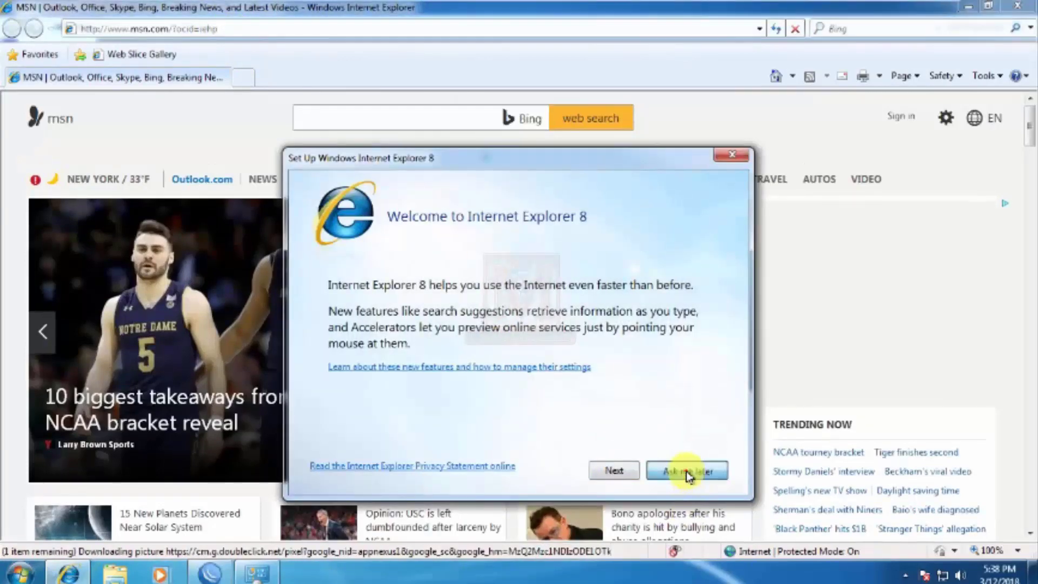
{"action": "left_click", "coordinate": [685, 470]}
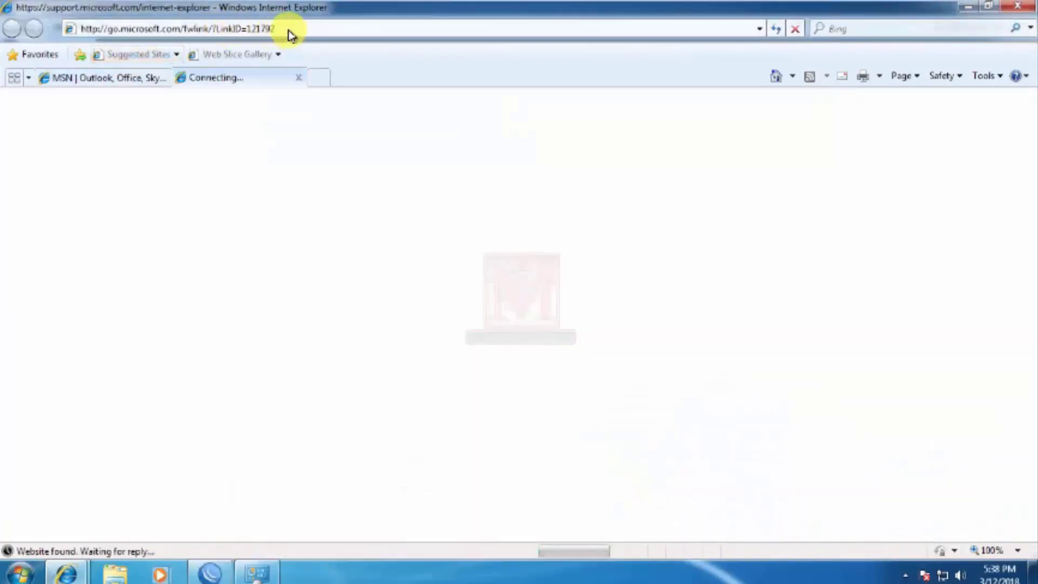
- Search the web for google and open the Google result to test the client's internet access
{"action": "left_click", "coordinate": [287, 30]}
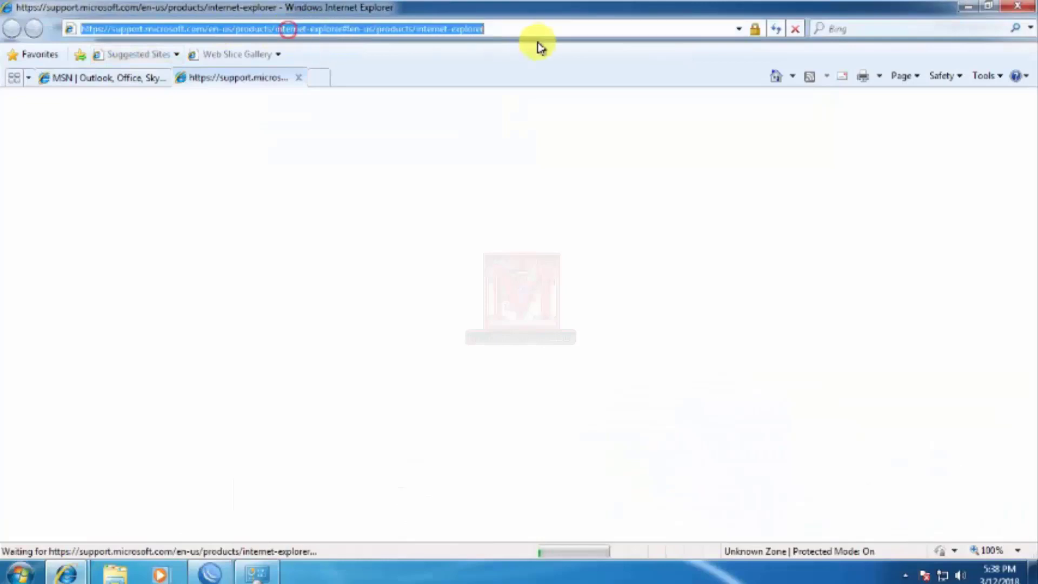
{"action": "type", "text": "go"}
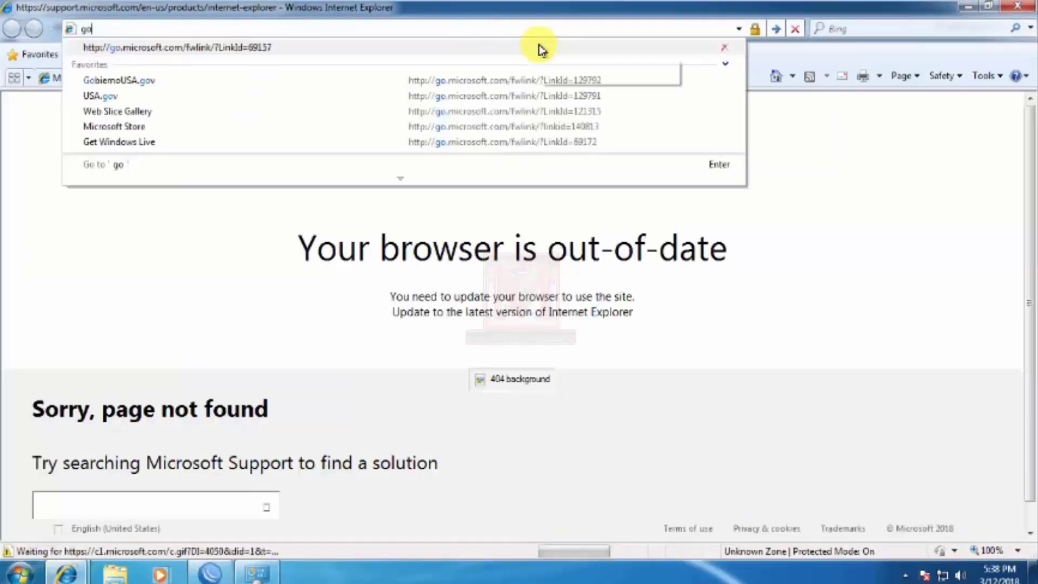
{"action": "type", "text": "oogle"}
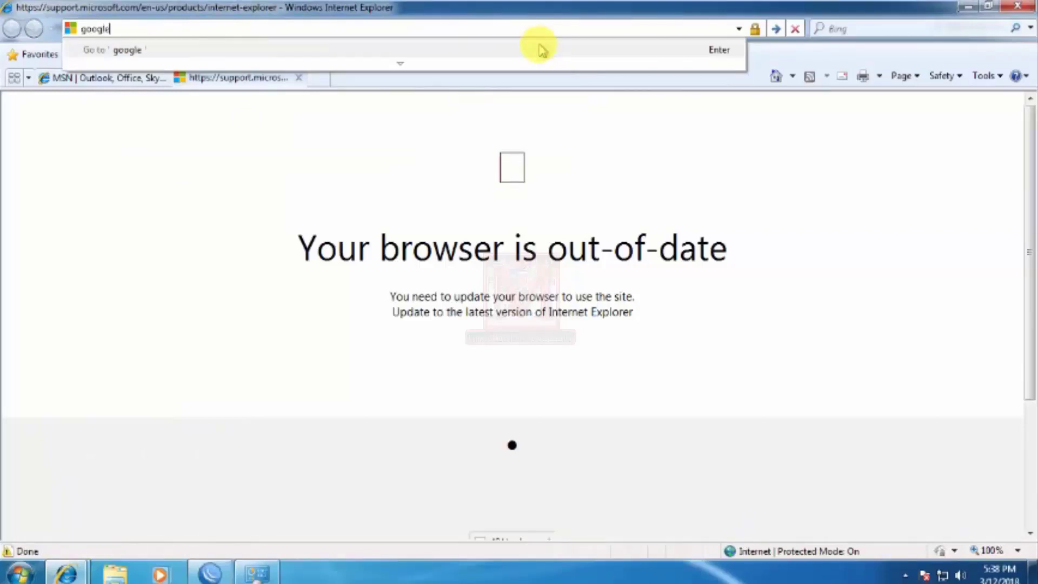
{"action": "key", "text": "Return"}
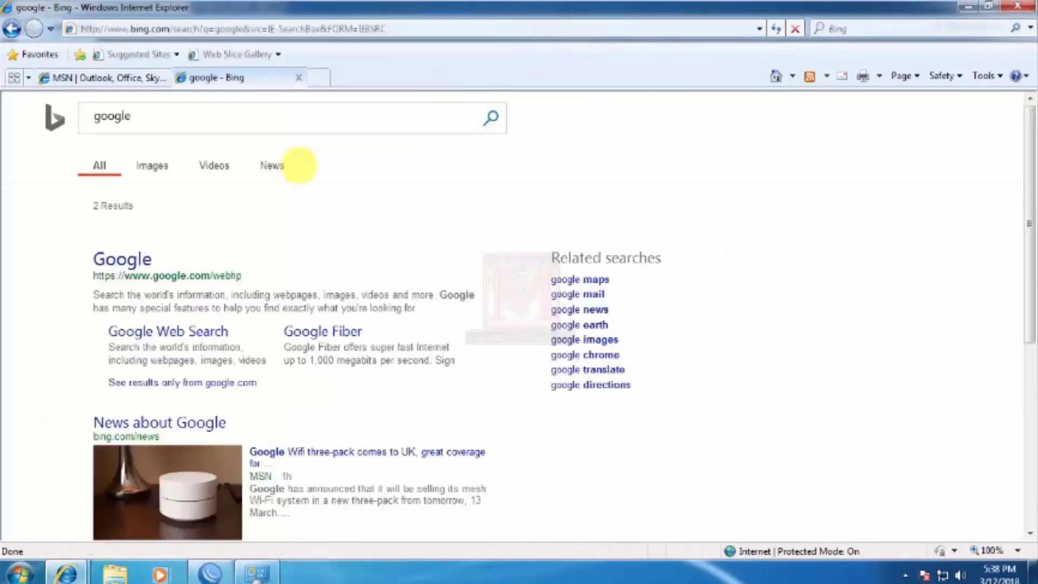
{"action": "left_click", "coordinate": [134, 263]}
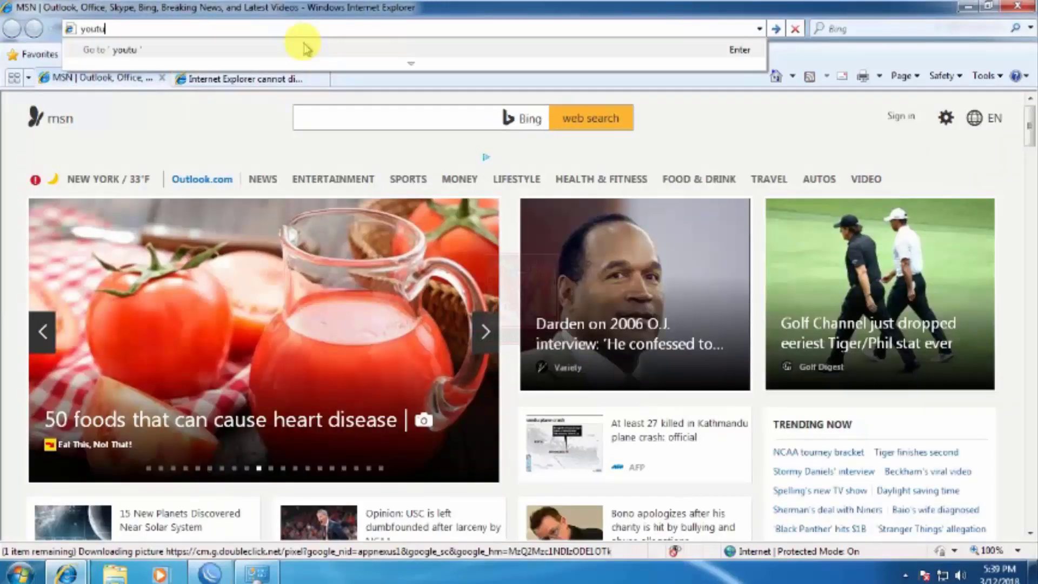
- Search for youtube in the MSN tab, open the YouTube result, and look through the loaded page
{"action": "type", "text": "be"}
{"action": "key", "text": "Return"}
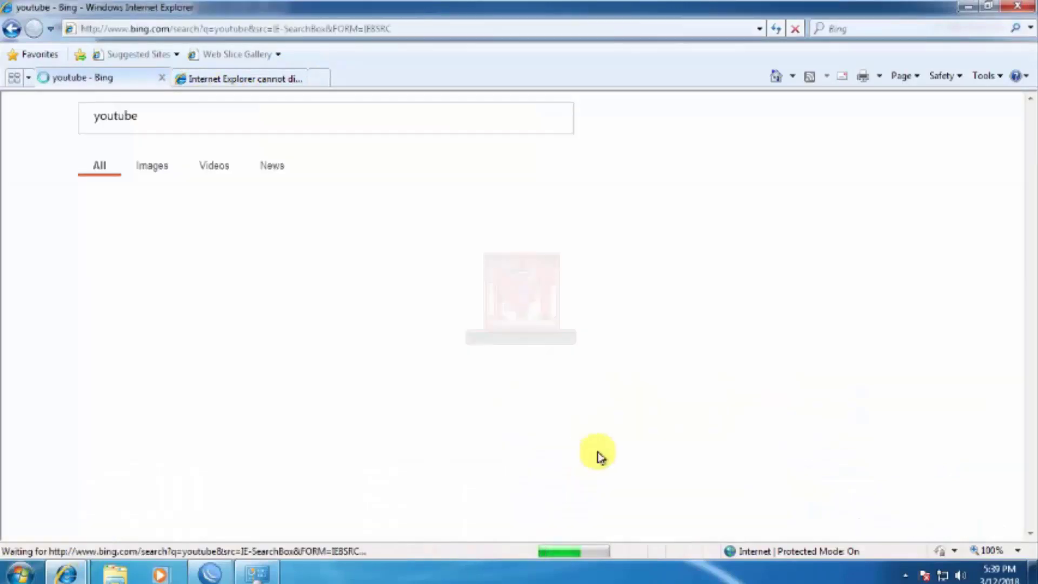
{"action": "left_click", "coordinate": [111, 265]}
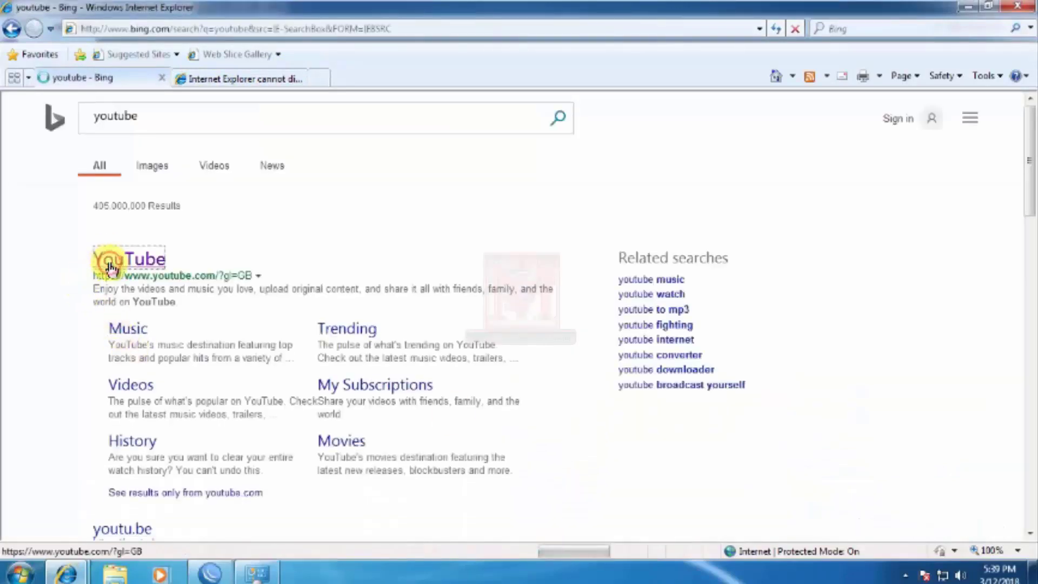
{"action": "scroll", "coordinate": [290, 285], "scroll_direction": "down", "scroll_amount": 4}
{"action": "scroll", "coordinate": [379, 352], "scroll_direction": "up", "scroll_amount": 5}
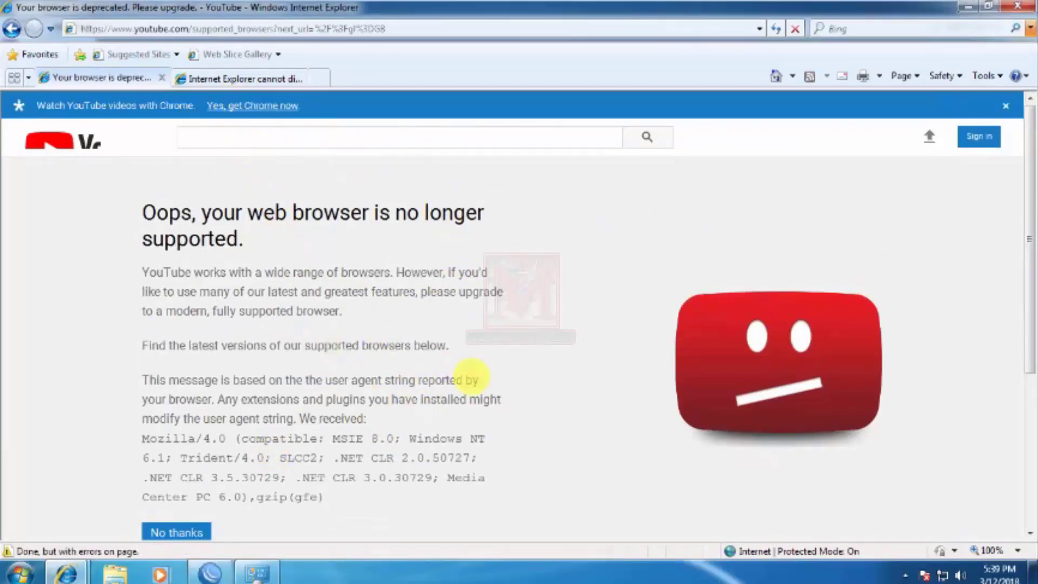
{"action": "scroll", "coordinate": [238, 465], "scroll_direction": "down", "scroll_amount": 5}
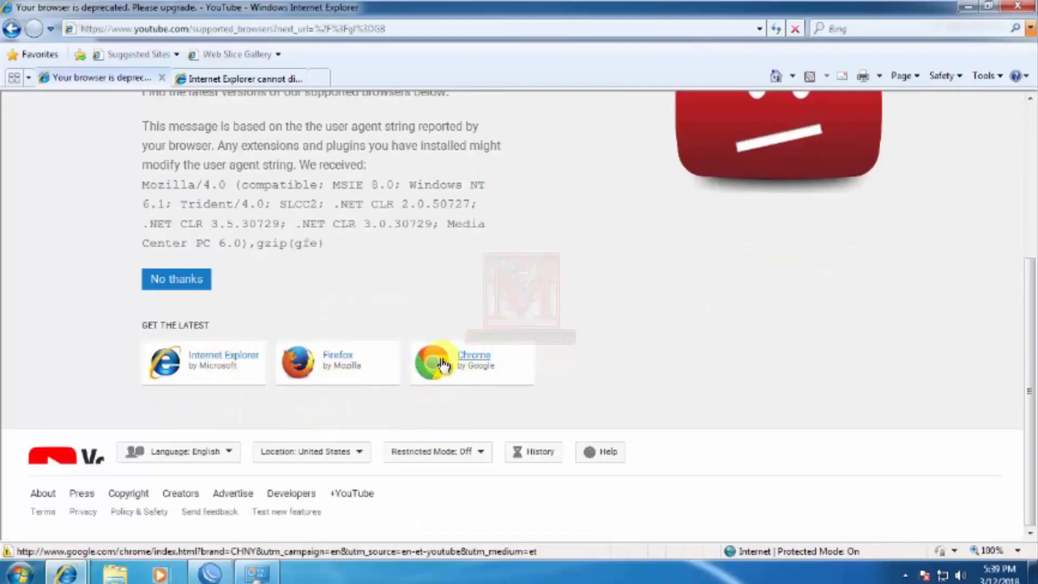
- Open the Chrome download page from YouTube's browser suggestions, and accept the terms to install Chrome
{"action": "left_click", "coordinate": [474, 358]}
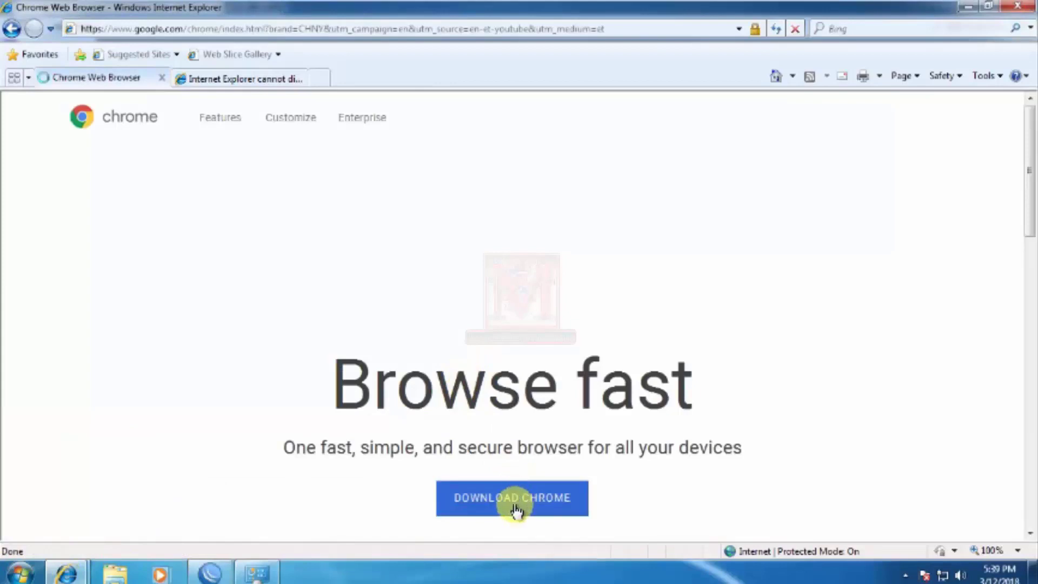
{"action": "left_click", "coordinate": [510, 500]}
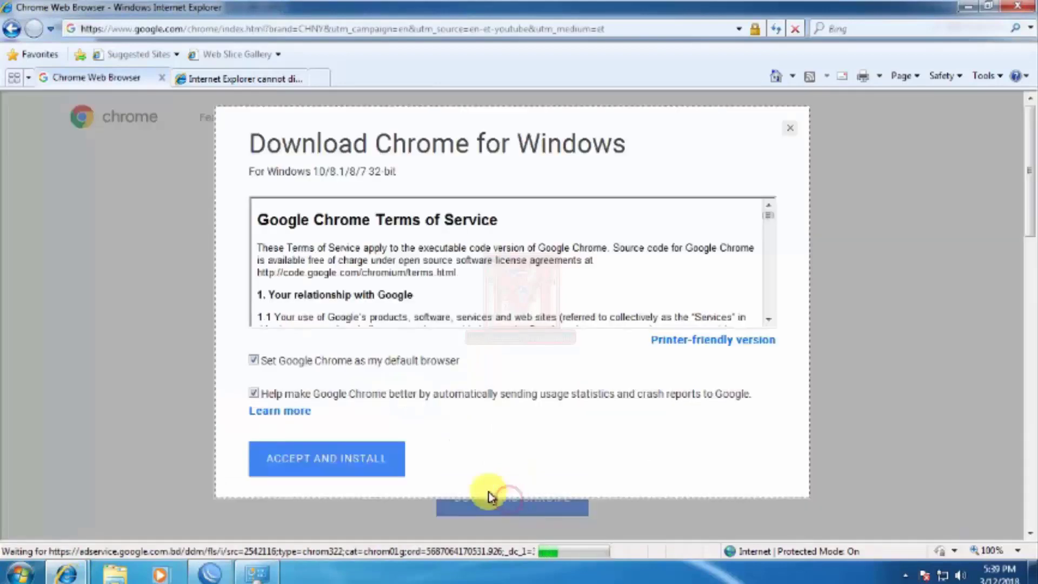
{"action": "left_click", "coordinate": [324, 463]}
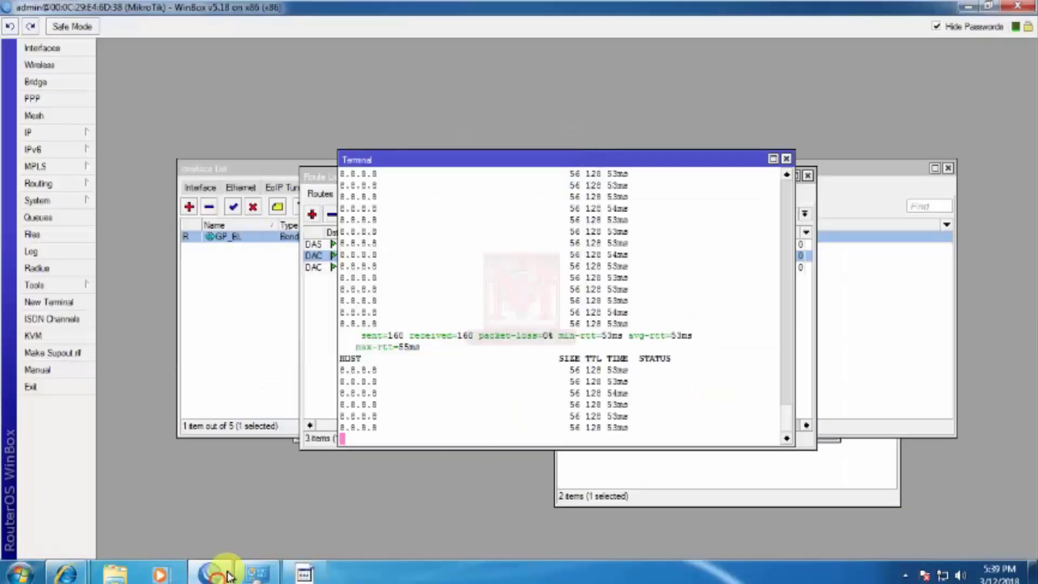
- Allow the Google Installer to run, and bring the router's interface list to the front in WinBox
{"action": "left_click", "coordinate": [304, 572]}
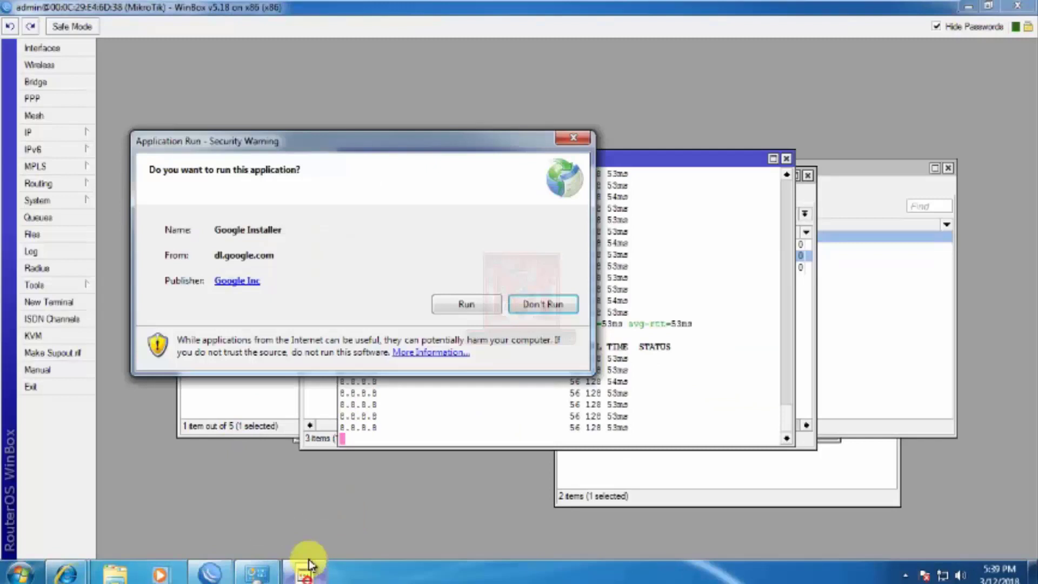
{"action": "left_click", "coordinate": [487, 310]}
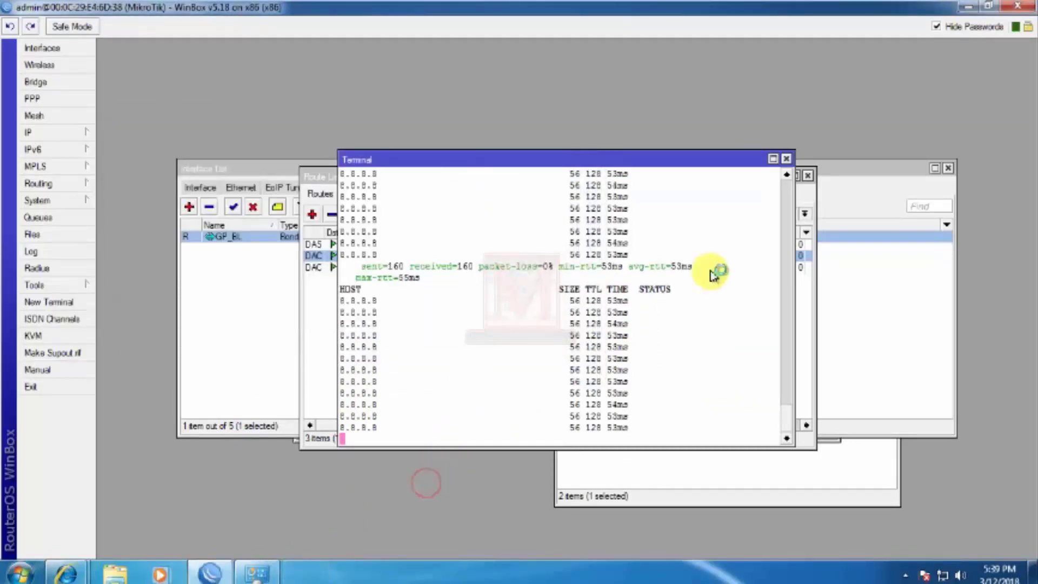
{"action": "left_click", "coordinate": [228, 326]}
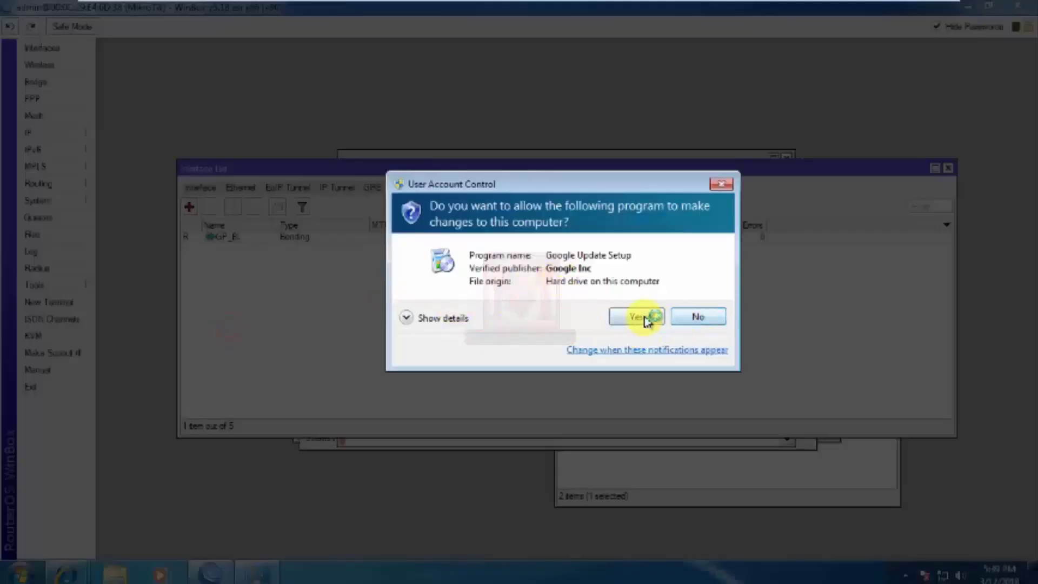
- Allow Google Update Setup to run, and view the traffic of all router interfaces during the Chrome download
{"action": "left_click", "coordinate": [648, 319]}
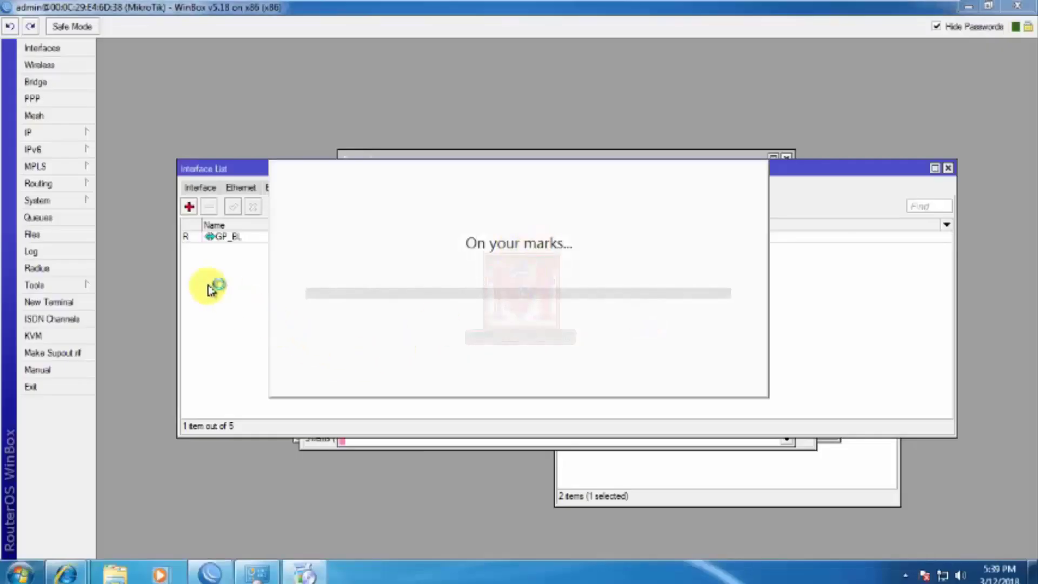
{"action": "left_click", "coordinate": [220, 296]}
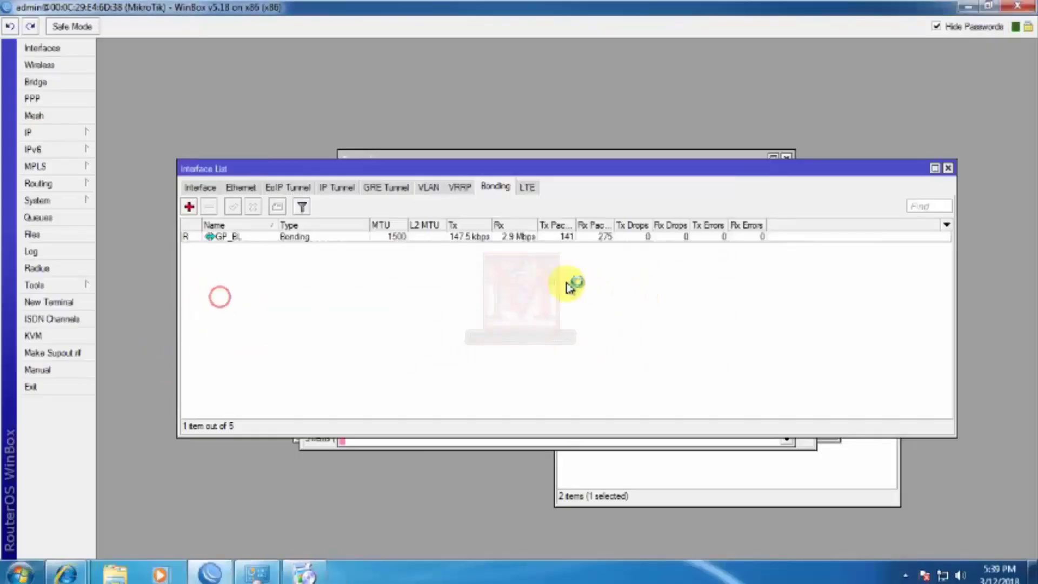
{"action": "left_click", "coordinate": [203, 189]}
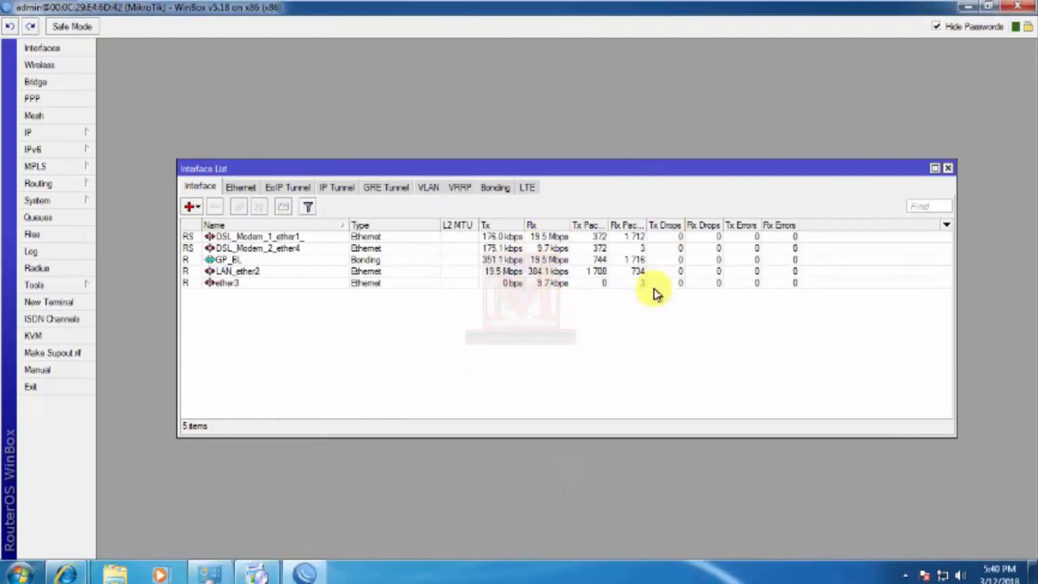
{"action": "left_click", "coordinate": [528, 359]}
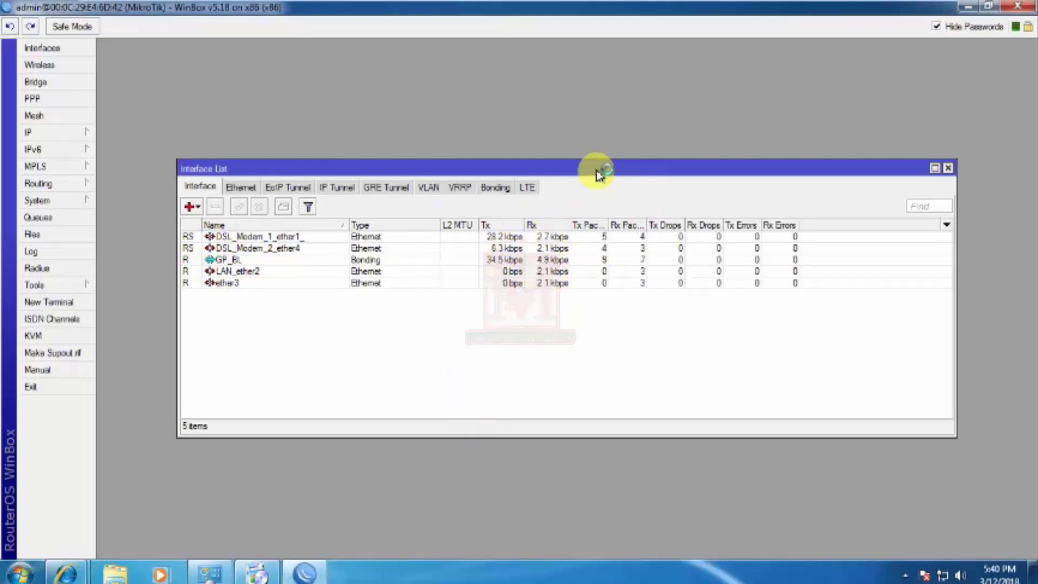
- Check Chrome's installation alongside the bonding interface's traffic, and maximize the Chrome window
{"action": "left_click", "coordinate": [272, 566]}
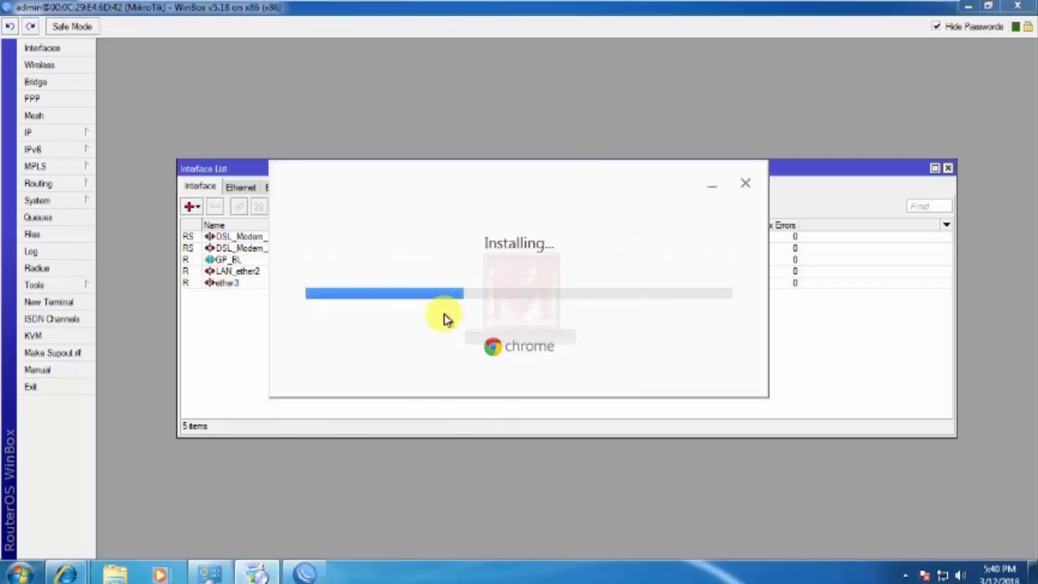
{"action": "left_click", "coordinate": [202, 320]}
{"action": "left_click", "coordinate": [496, 187]}
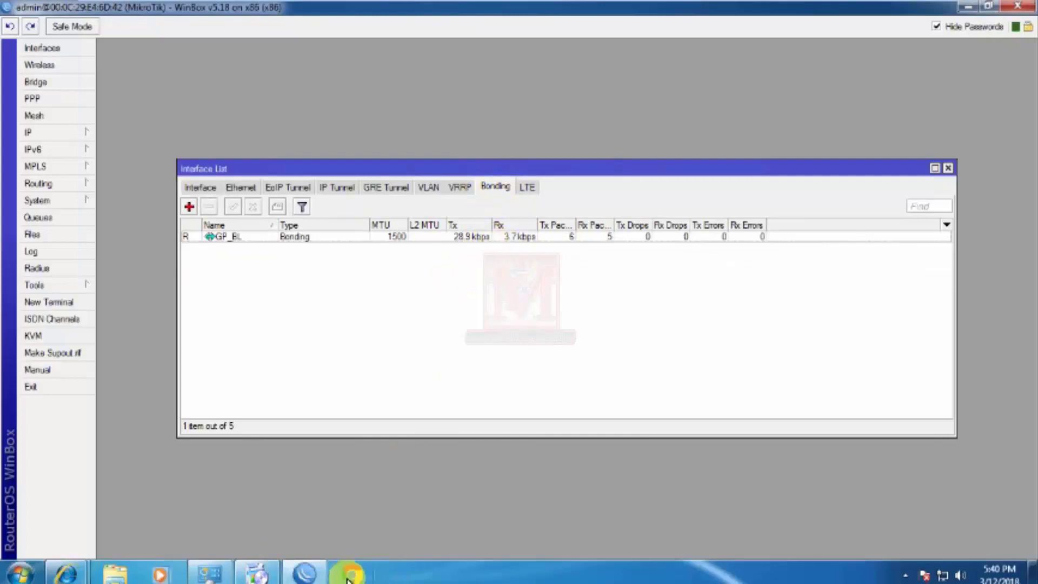
{"action": "left_click", "coordinate": [262, 576]}
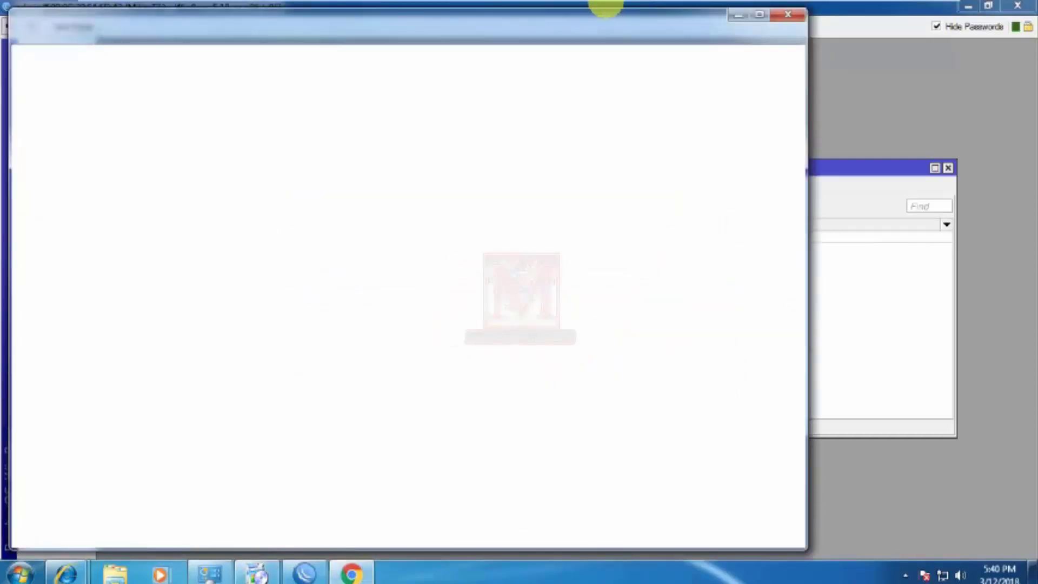
{"action": "left_click", "coordinate": [757, 16]}
- Examine the traffic of both DSL modem ports among the Ethernet interfaces, and return to the list of all interfaces
{"action": "left_click", "coordinate": [248, 189]}
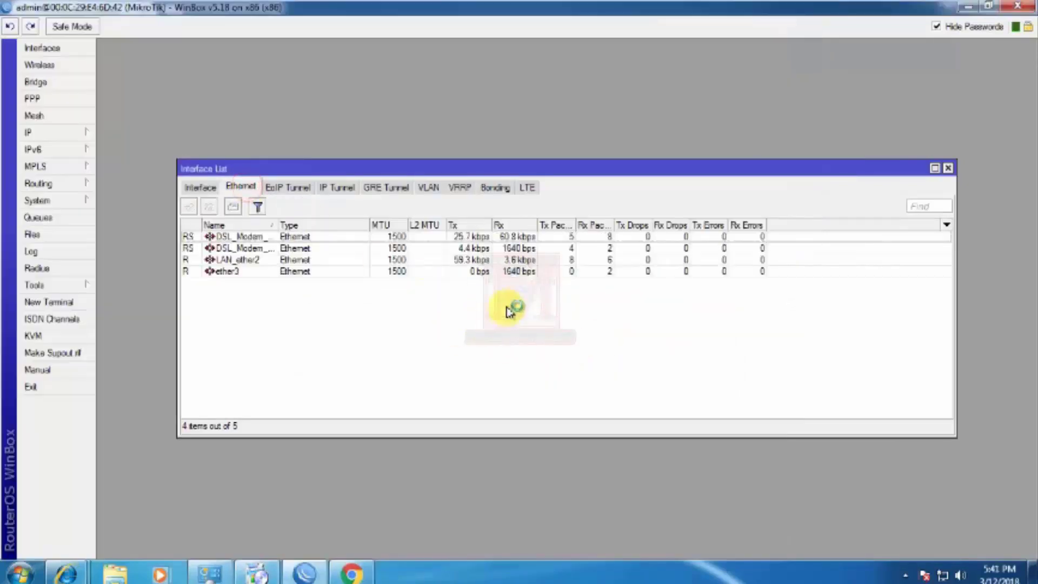
{"action": "left_click", "coordinate": [240, 249]}
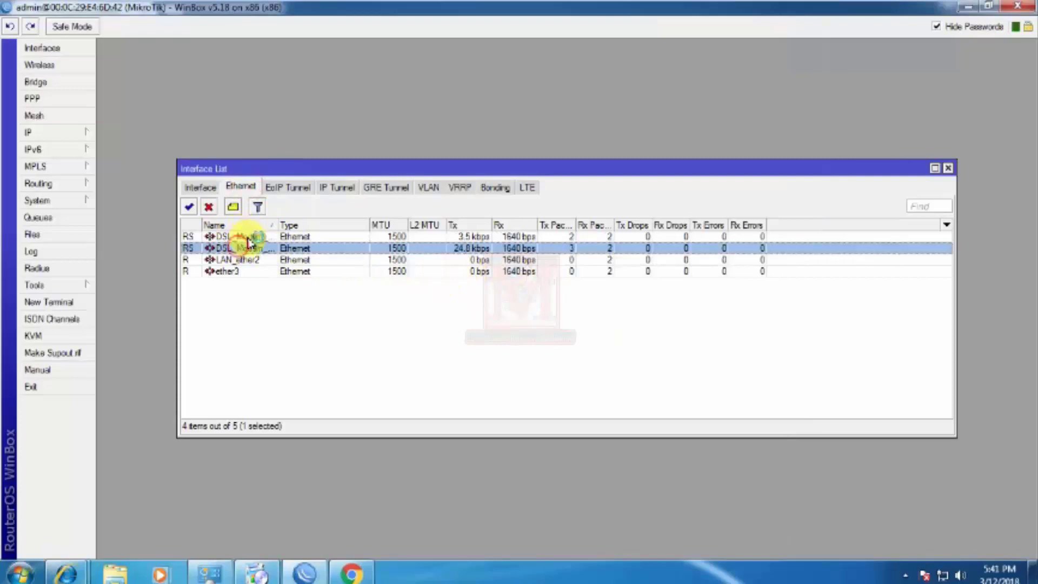
{"action": "left_click", "coordinate": [246, 237]}
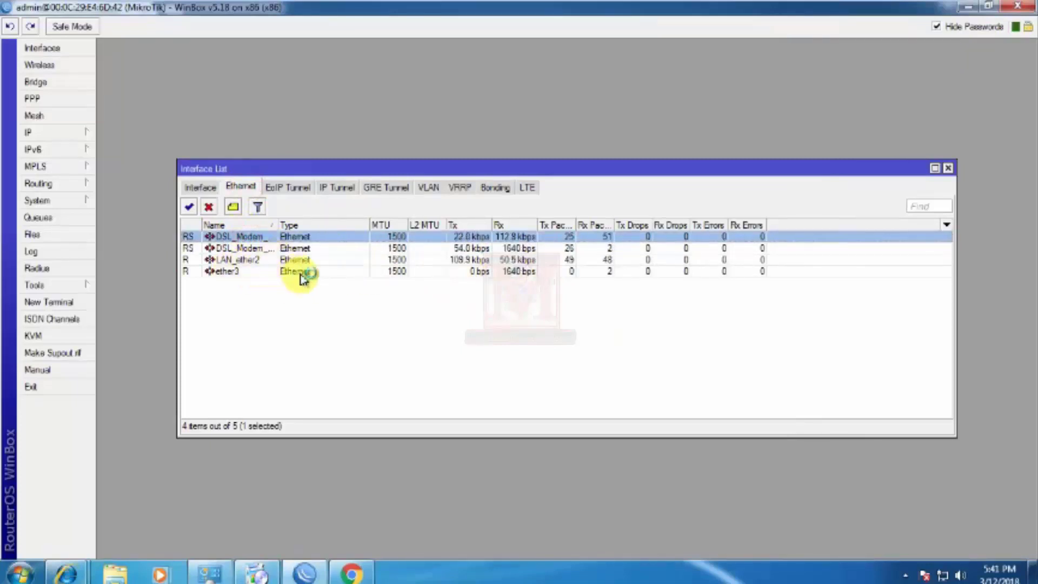
{"action": "left_click", "coordinate": [201, 188]}
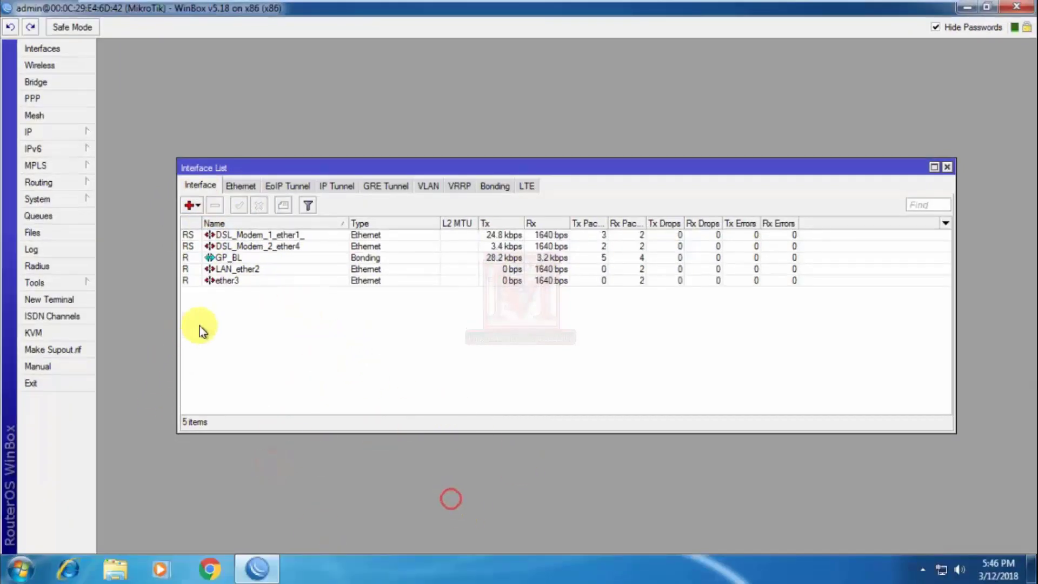
- Disable the DSL_Modem_1_ether1_ interface to test the bond on one line
{"action": "left_click", "coordinate": [266, 247]}
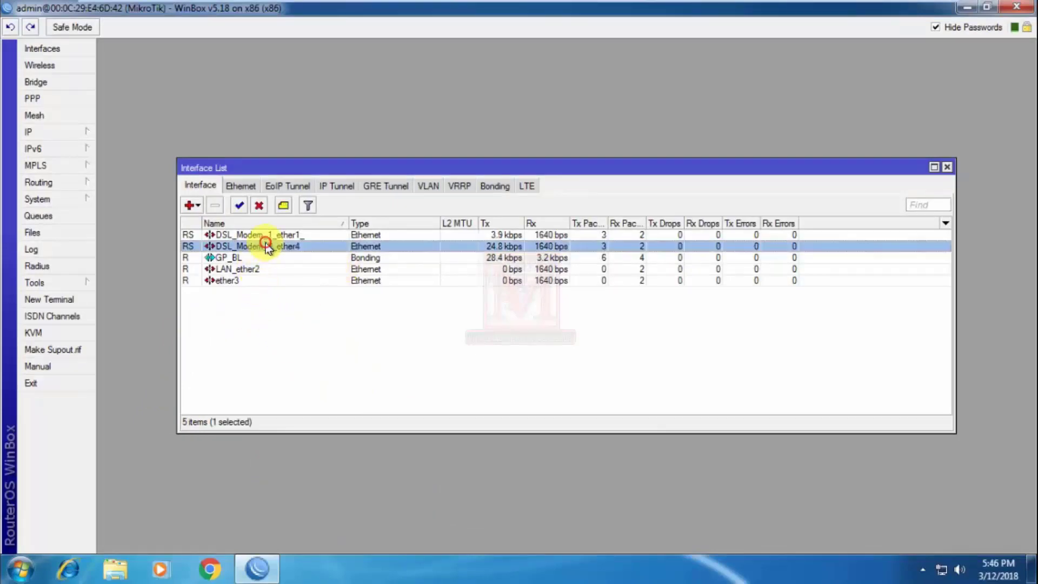
{"action": "left_click", "coordinate": [253, 236]}
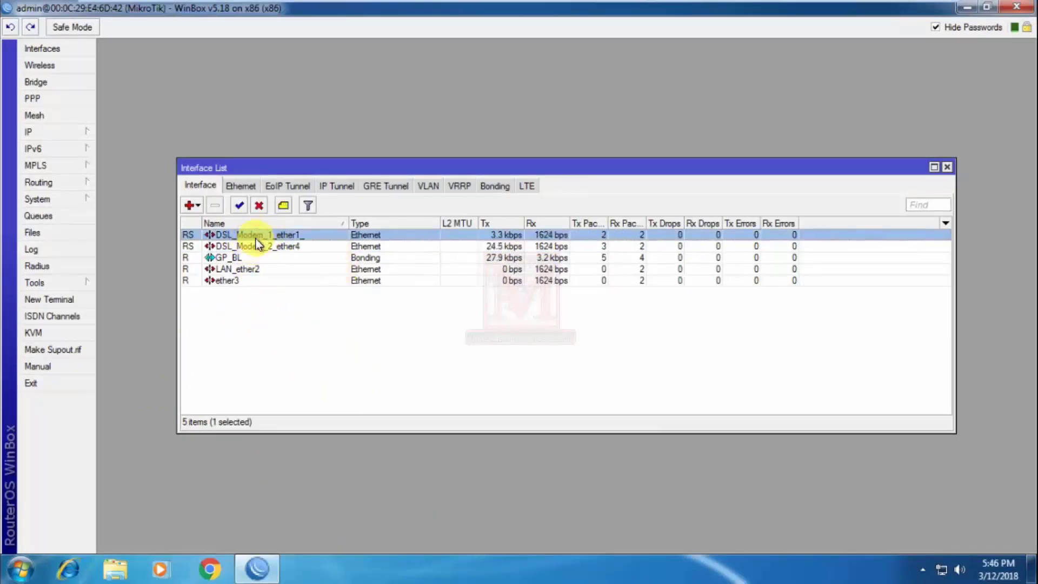
{"action": "left_click", "coordinate": [260, 206]}
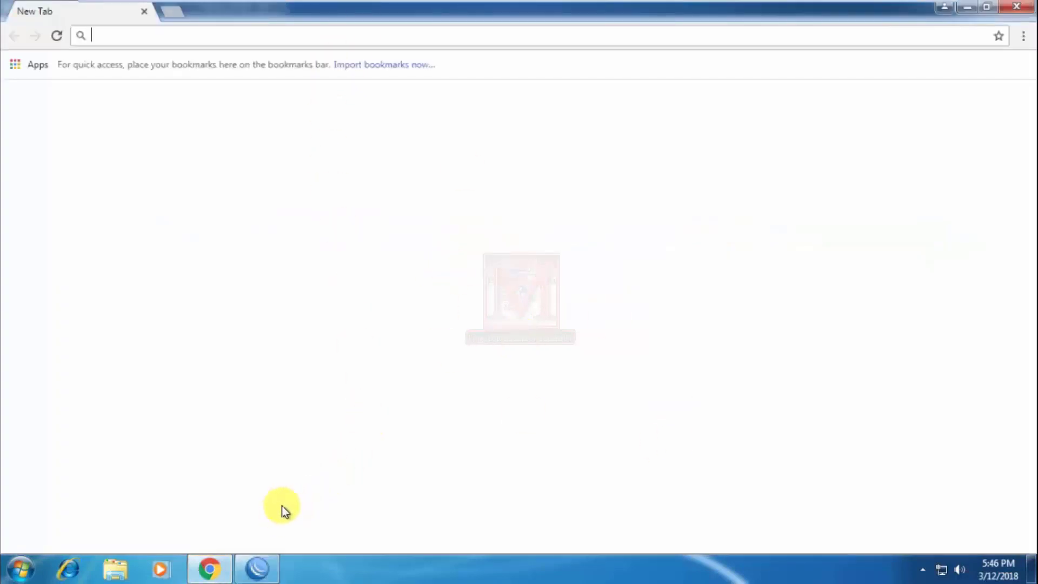
- Open YouTube in Chrome by entering youtube, to test internet access with the first DSL port disabled
{"action": "left_click", "coordinate": [209, 36]}
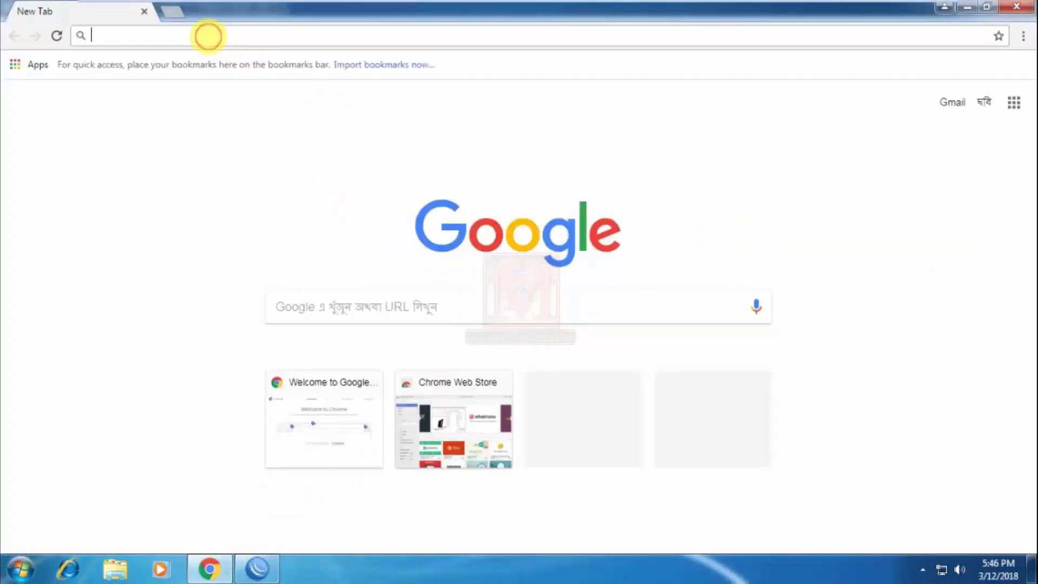
{"action": "type", "text": "y"}
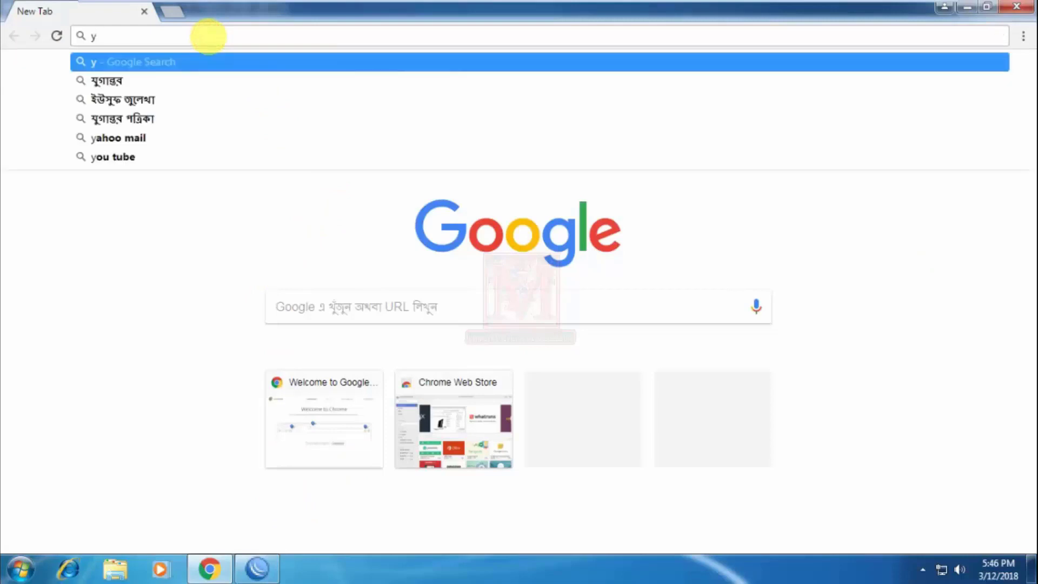
{"action": "type", "text": "outu"}
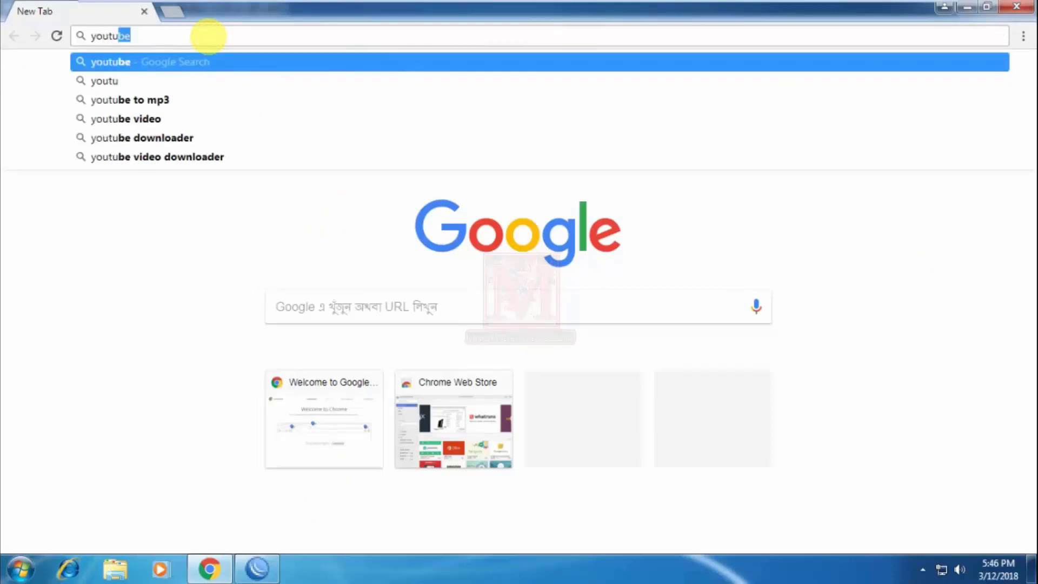
{"action": "type", "text": "be"}
{"action": "key", "text": "Return"}
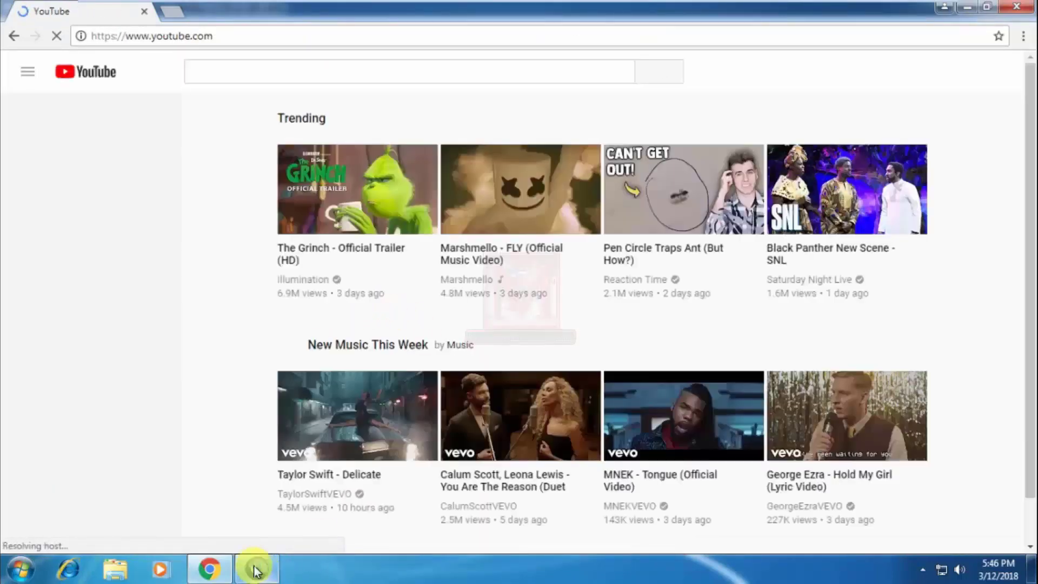
- Dismiss the router disconnection error in WinBox, minimize Chrome, and reconnect to the router at 20.20.20.1 from a relaunched WinBox
{"action": "key", "text": "alt+Tab"}
{"action": "left_click", "coordinate": [557, 298]}
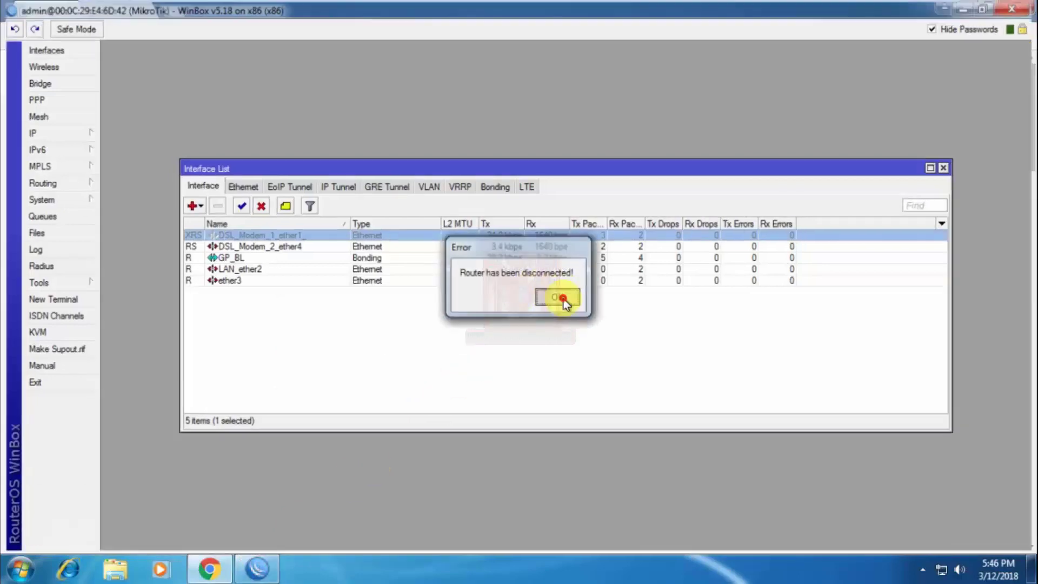
{"action": "left_click", "coordinate": [970, 9]}
{"action": "double_click", "coordinate": [201, 182]}
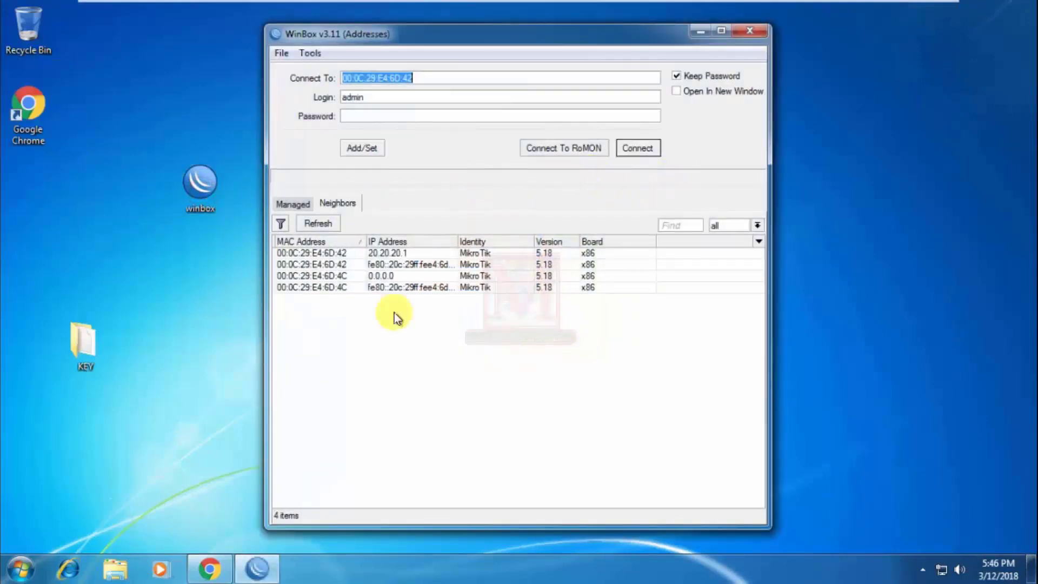
{"action": "left_click", "coordinate": [301, 257]}
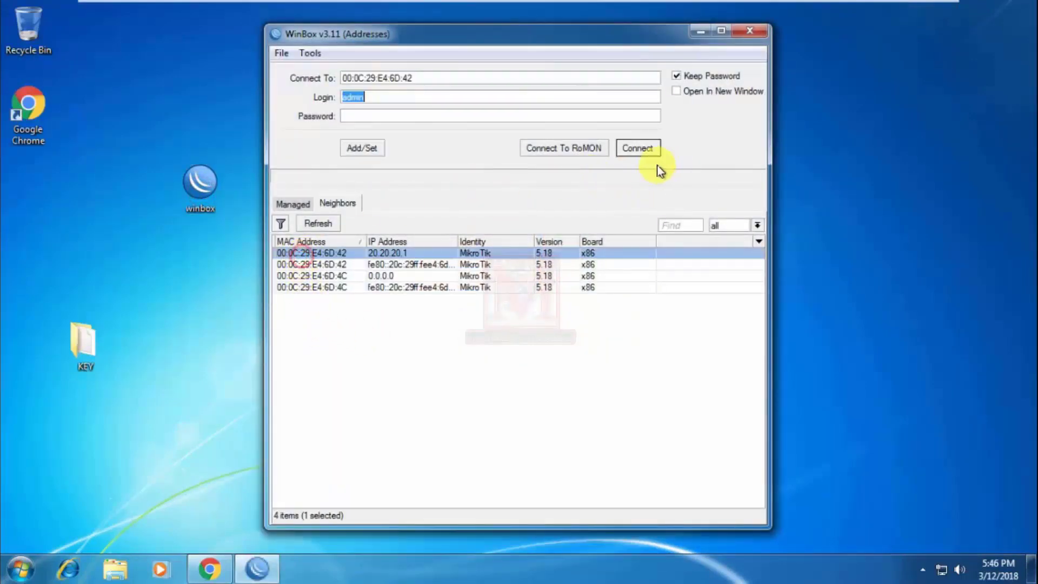
{"action": "left_click", "coordinate": [647, 149]}
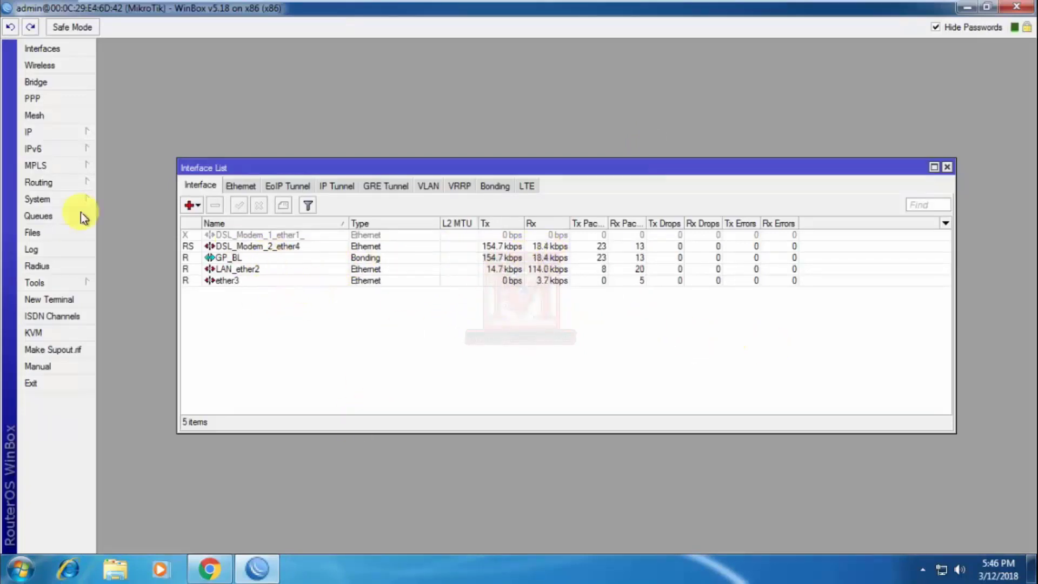
- Open the router's IP address list and widen the Address column to read the full addresses
{"action": "left_click", "coordinate": [33, 133]}
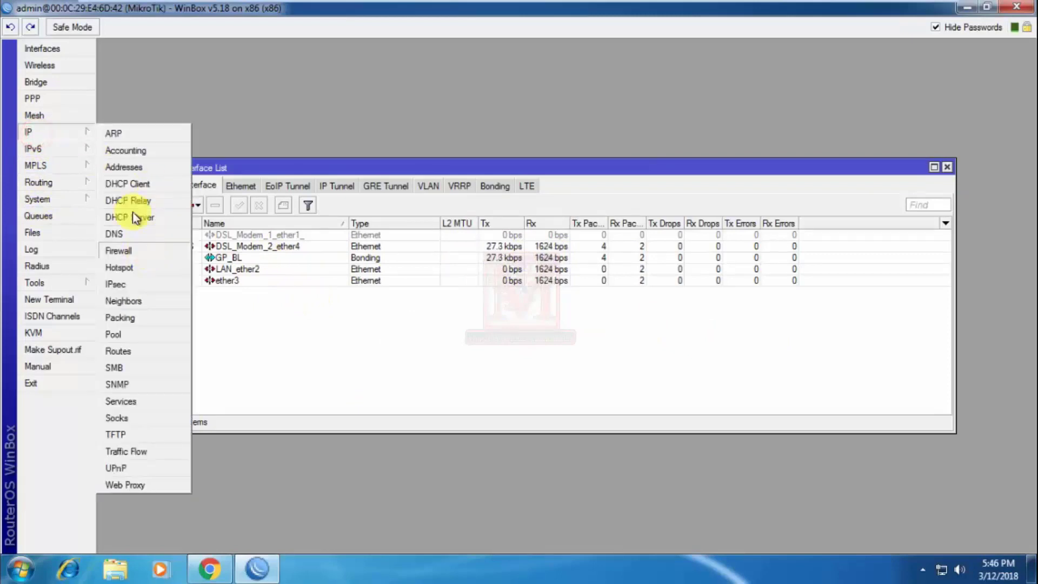
{"action": "left_click", "coordinate": [119, 171]}
{"action": "left_click", "coordinate": [570, 298]}
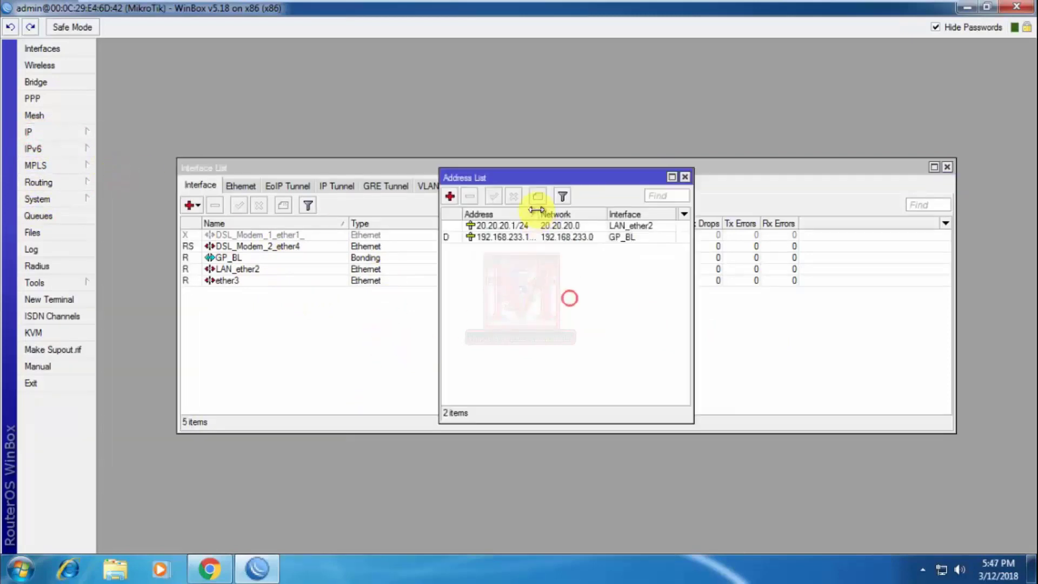
{"action": "left_click_drag", "start_coordinate": [538, 212], "coordinate": [615, 213]}
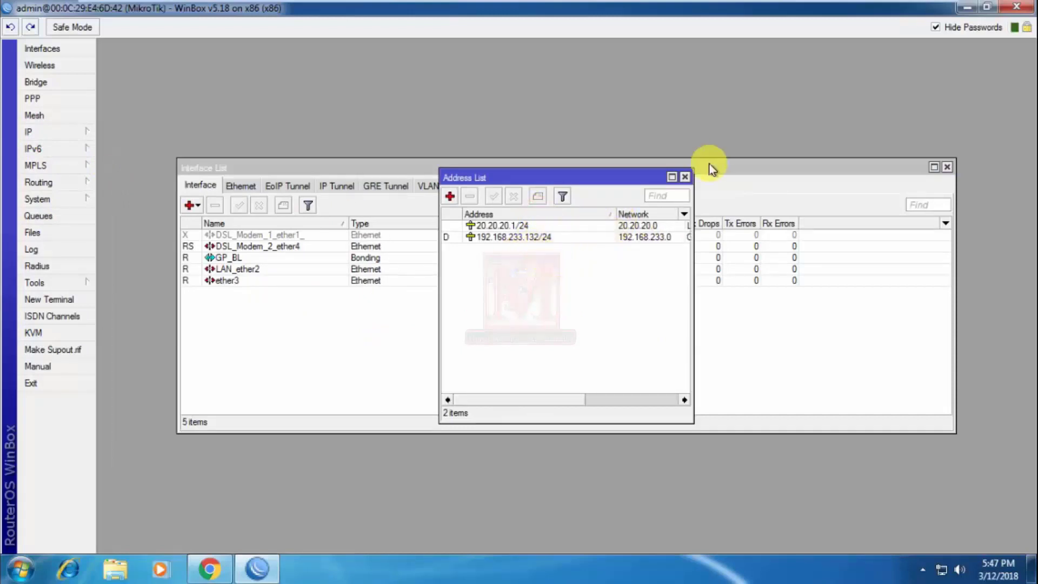
{"action": "left_click", "coordinate": [627, 305]}
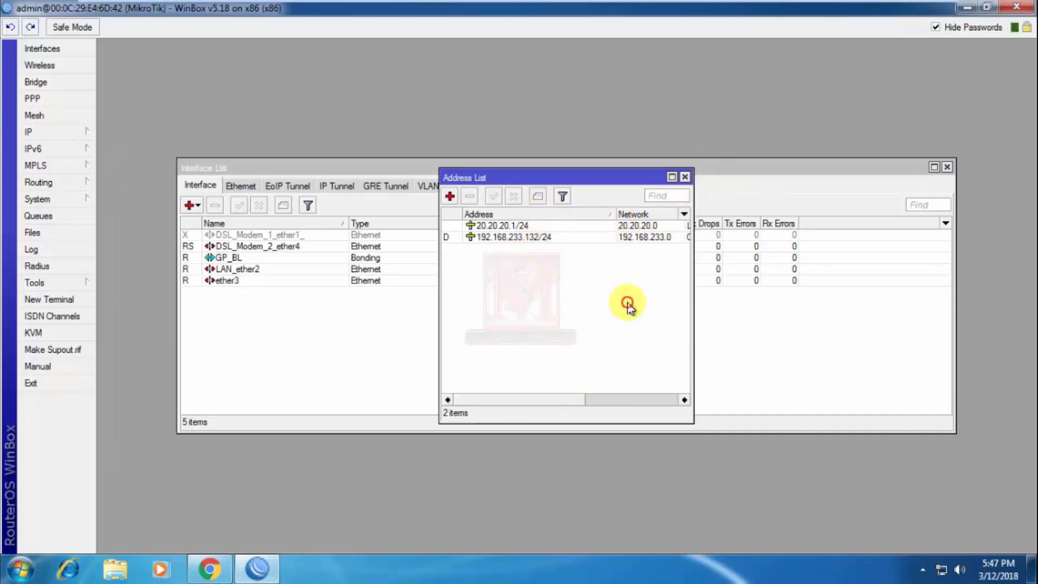
- Enable DSL_Modem_1_ether1_ and disable DSL_Modem_2_ether4 in the interface list, dismissing the disconnection error
{"action": "left_click", "coordinate": [268, 234]}
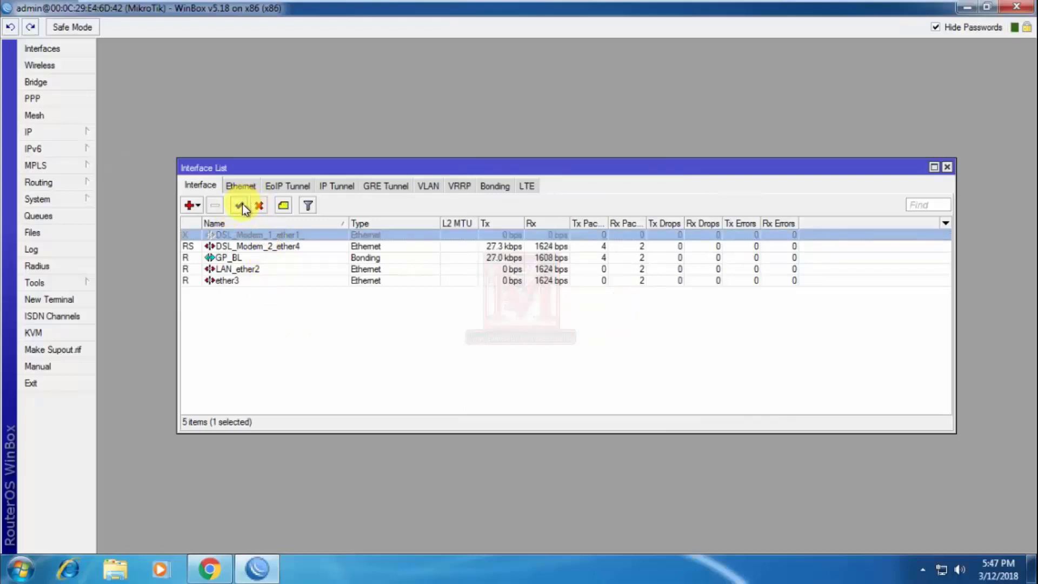
{"action": "left_click", "coordinate": [239, 205]}
{"action": "left_click", "coordinate": [390, 331]}
{"action": "left_click", "coordinate": [254, 247]}
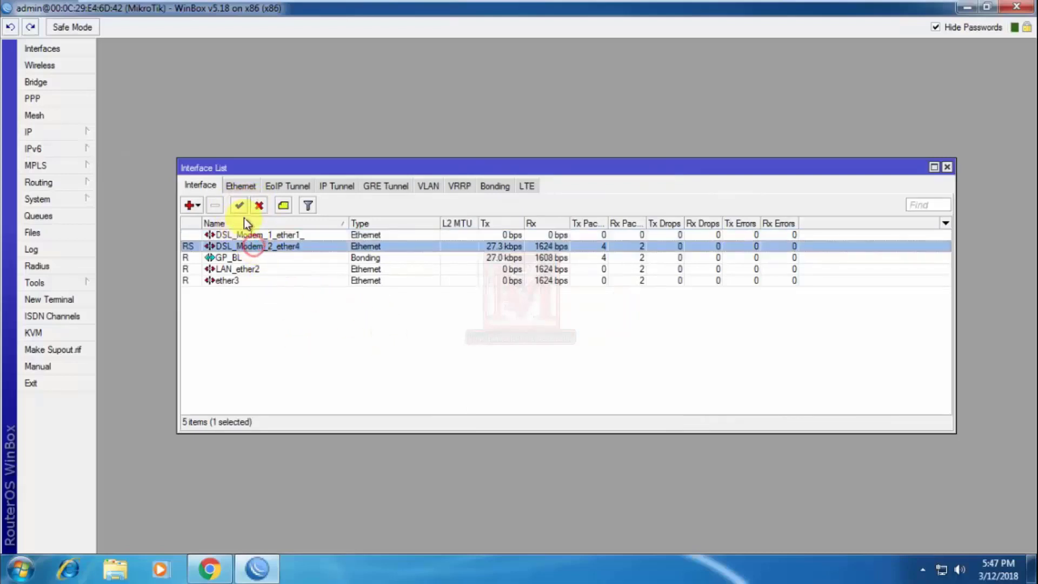
{"action": "left_click", "coordinate": [259, 205]}
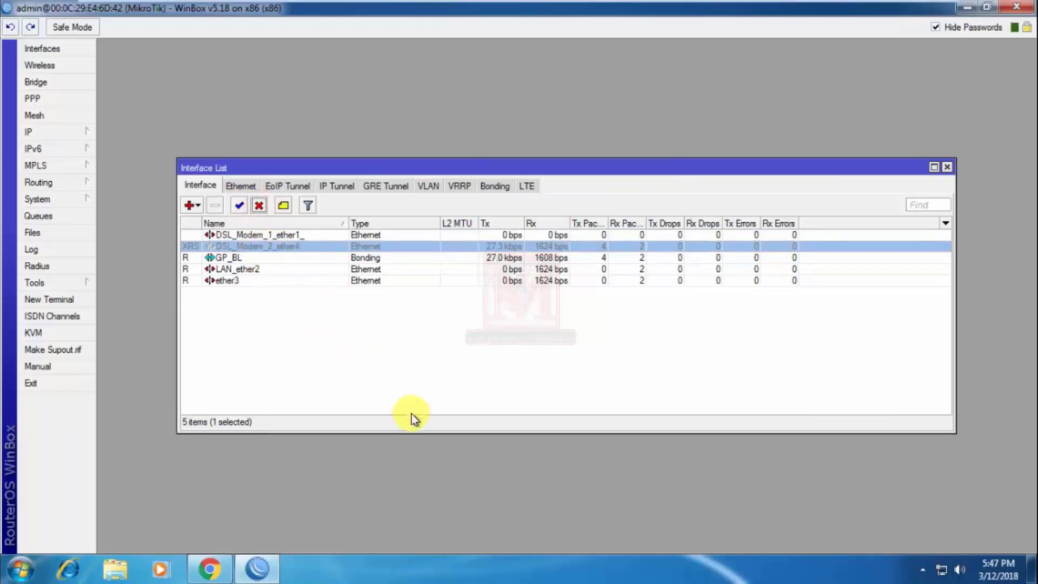
{"action": "left_click", "coordinate": [559, 296]}
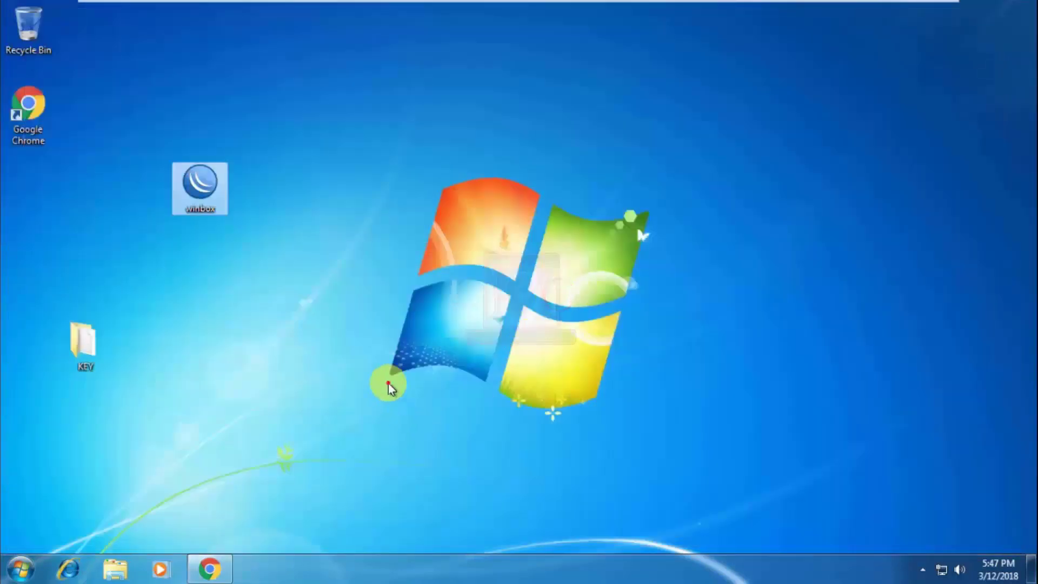
- Replace the YouTube tab in Chrome with a new tab and search for the suggested term গান to test internet access
{"action": "left_click", "coordinate": [210, 567]}
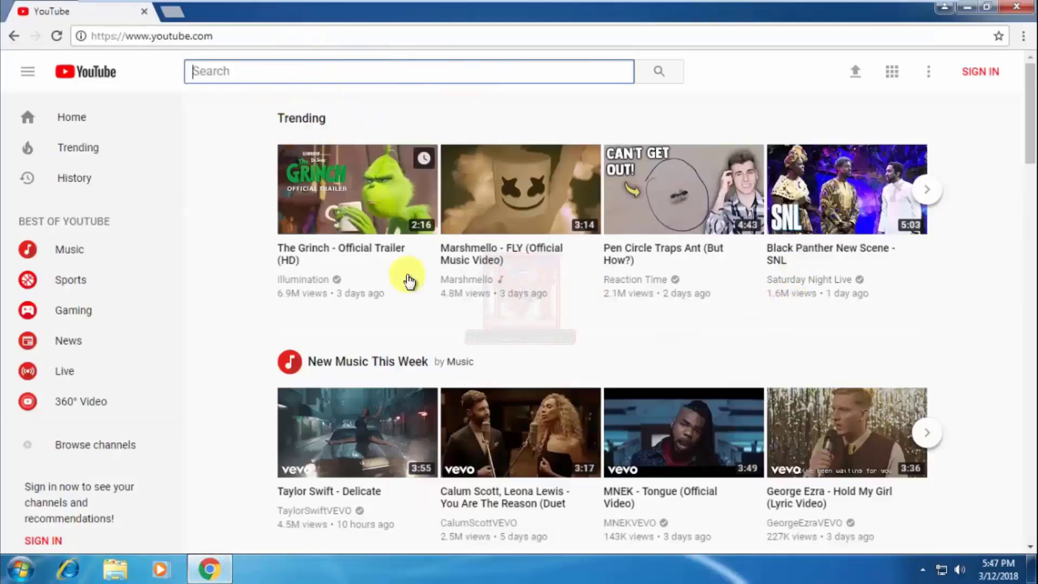
{"action": "left_click", "coordinate": [172, 15]}
{"action": "left_click", "coordinate": [211, 35]}
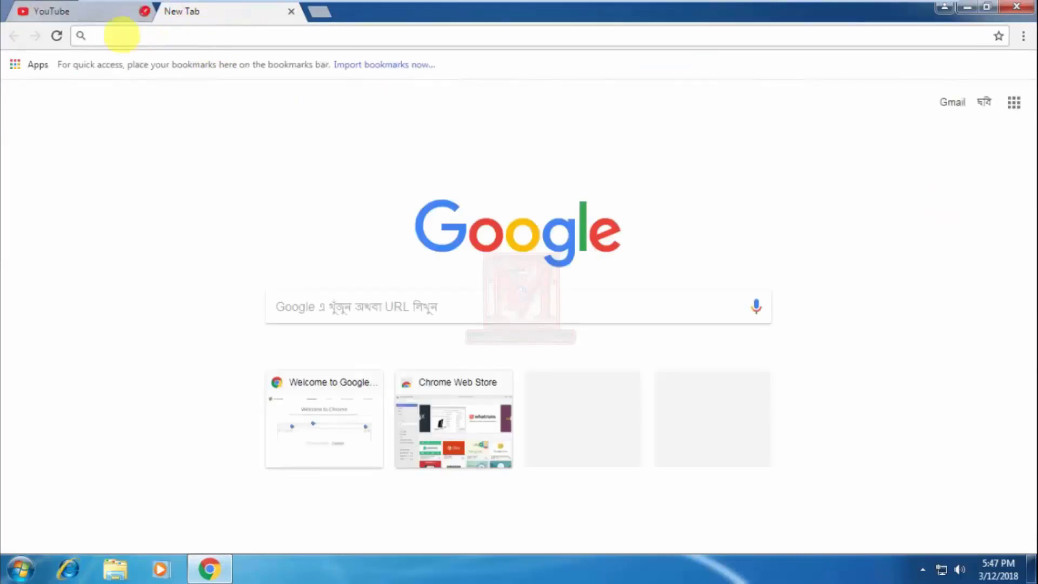
{"action": "left_click", "coordinate": [145, 11]}
{"action": "type", "text": "g"}
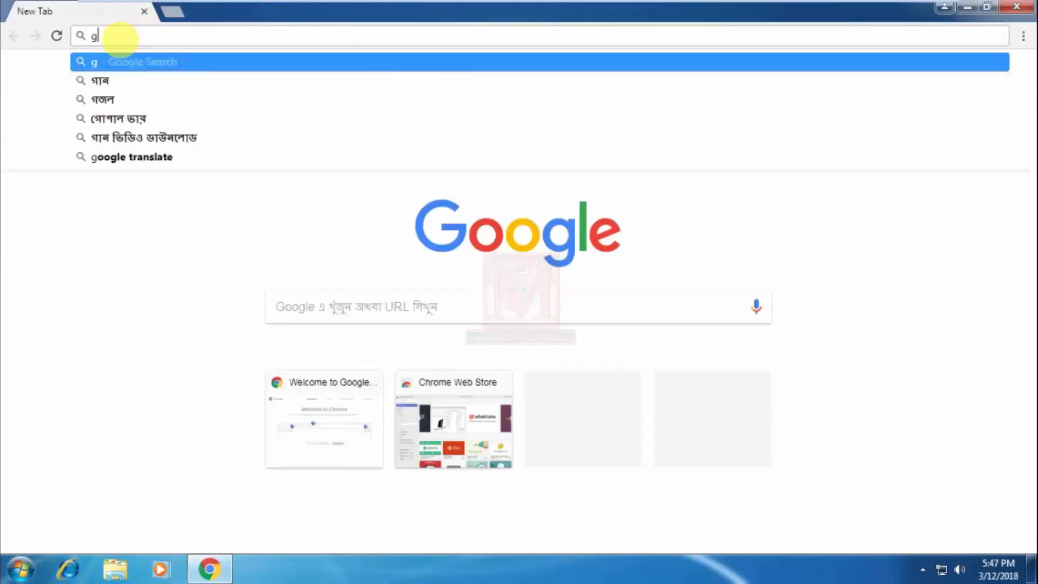
{"action": "key", "text": "Down"}
{"action": "key", "text": "Return"}
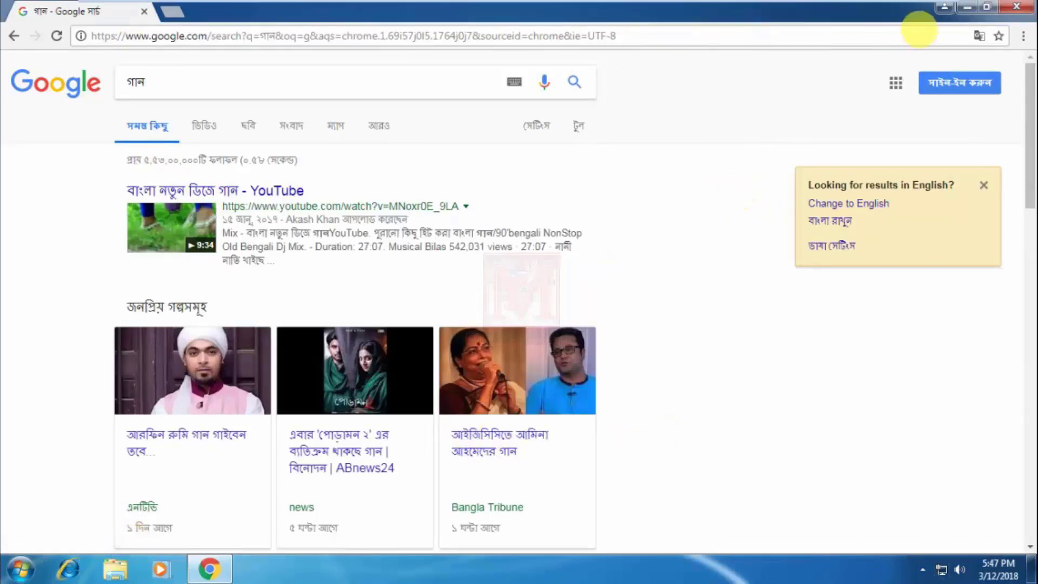
- Minimize Chrome, relaunch WinBox, and select the router neighbor with address 20.20.20.1
{"action": "left_click", "coordinate": [968, 7]}
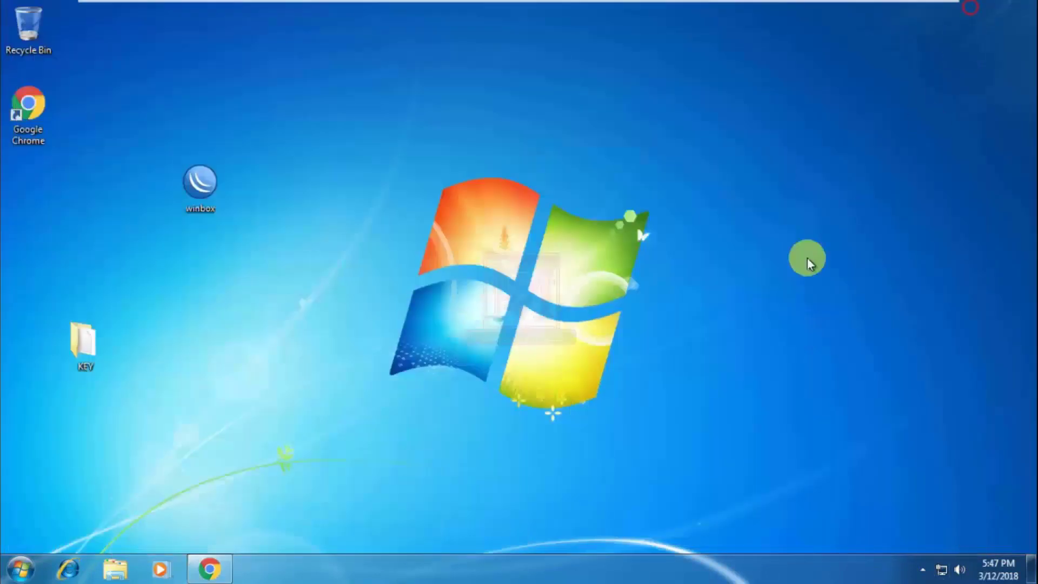
{"action": "double_click", "coordinate": [192, 179]}
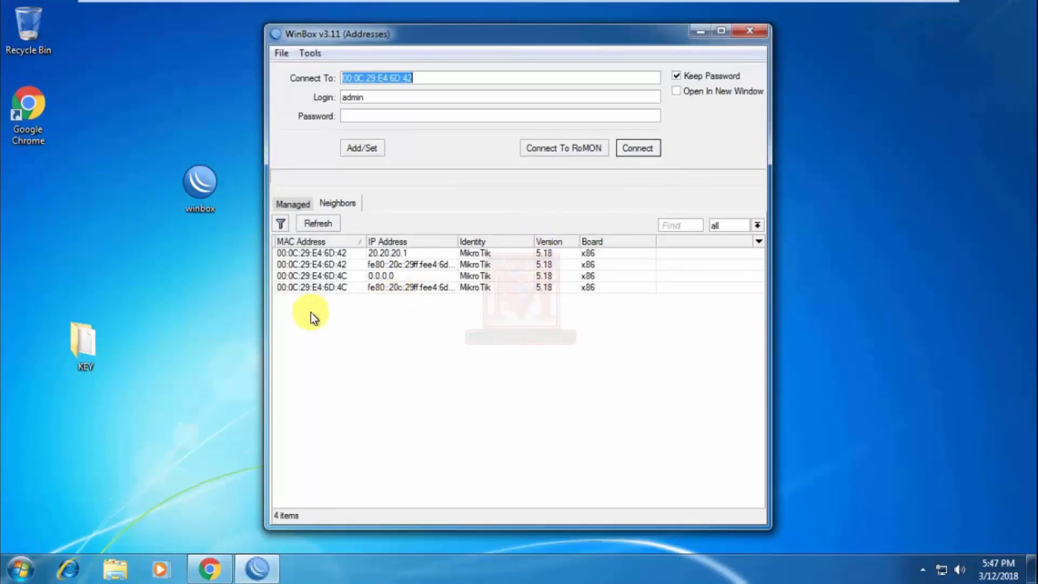
{"action": "left_click", "coordinate": [311, 252]}
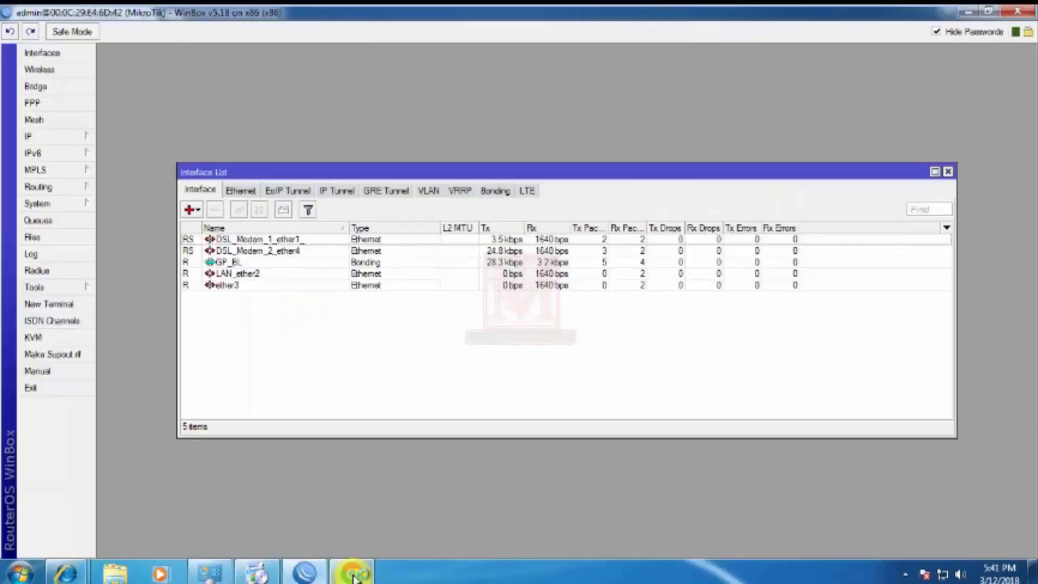
- Switch to Chrome, proceed past its welcome page, and return to the router's interface list in WinBox
{"action": "left_click", "coordinate": [352, 571]}
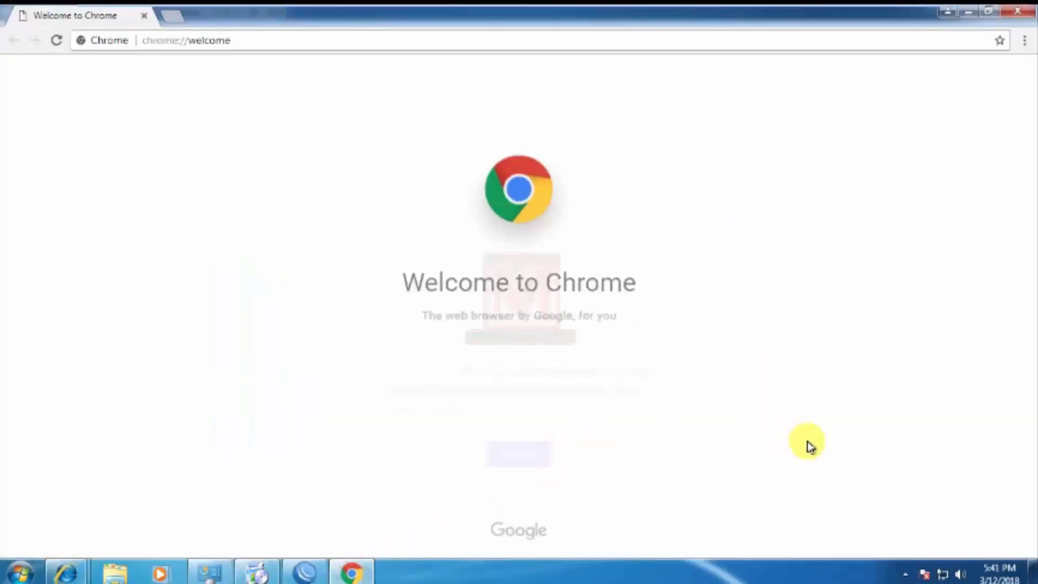
{"action": "left_click", "coordinate": [520, 462]}
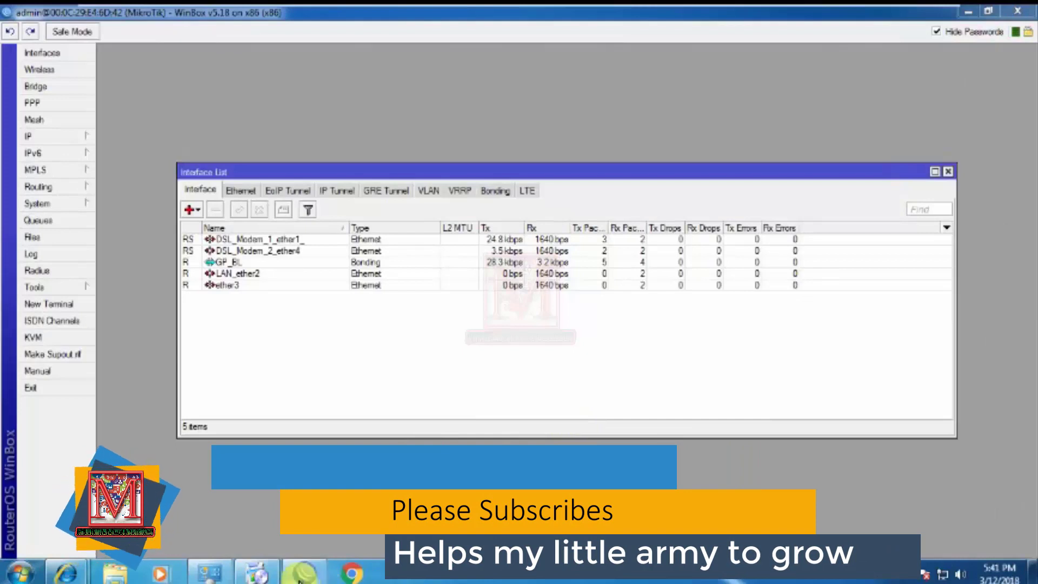
{"action": "mouse_move", "coordinate": [305, 578]}
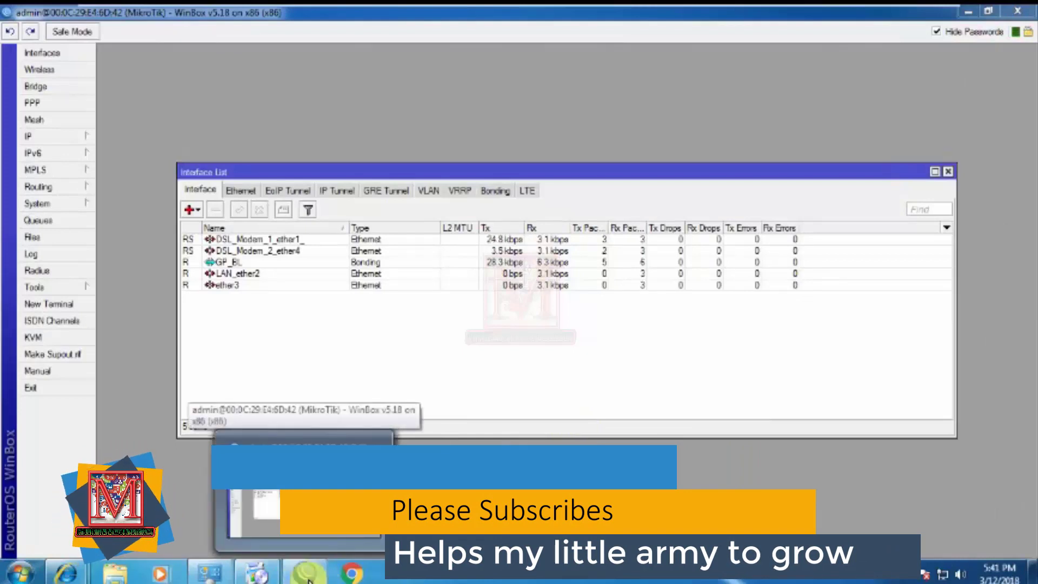